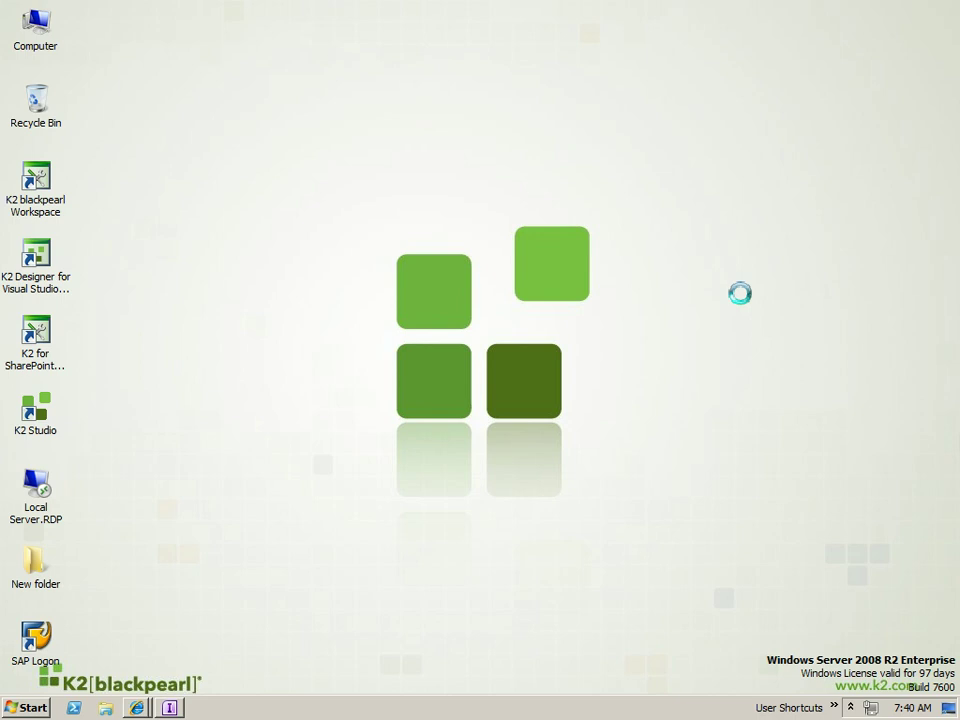
- Browse the ManagerApproval, HRTasks and Rework views in InfoPath, then show the form's Info page
{"action": "left_click", "coordinate": [170, 707]}
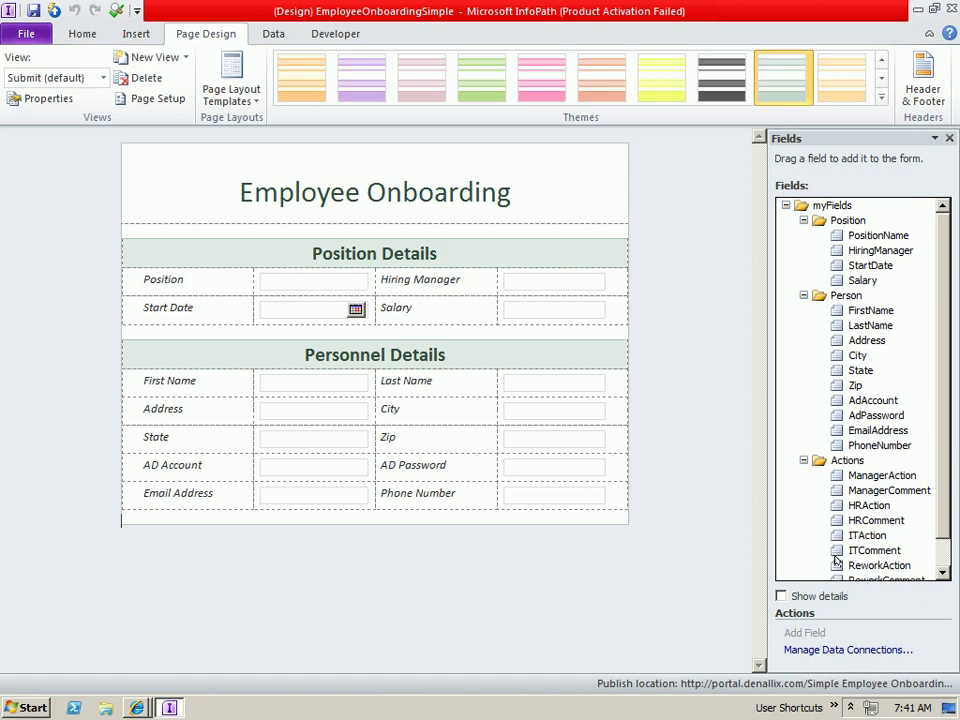
{"action": "left_click", "coordinate": [102, 77]}
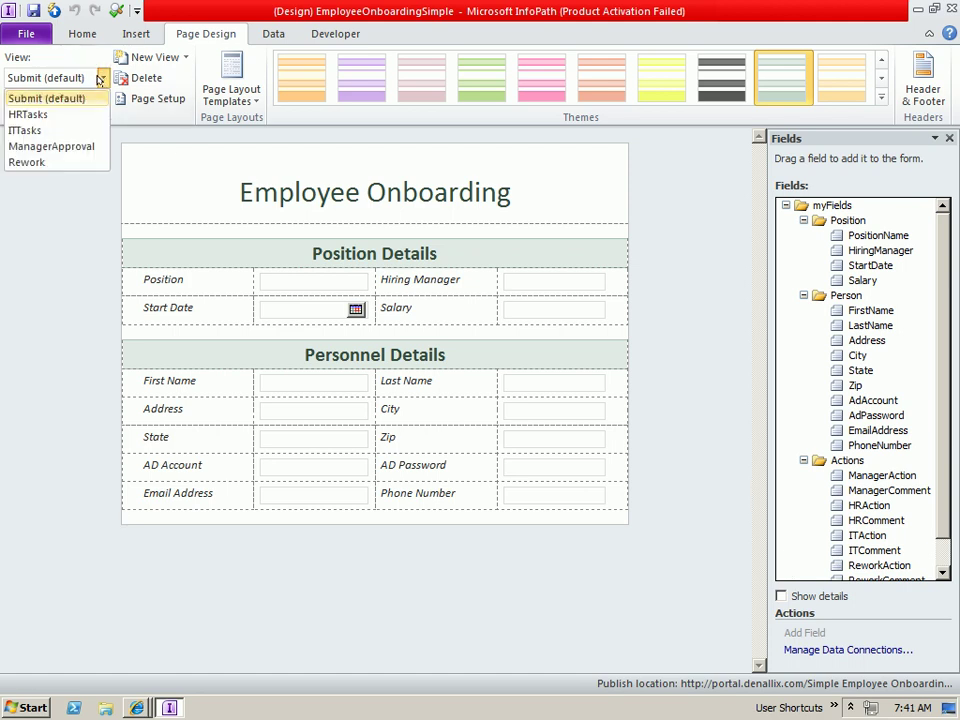
{"action": "left_click", "coordinate": [70, 145]}
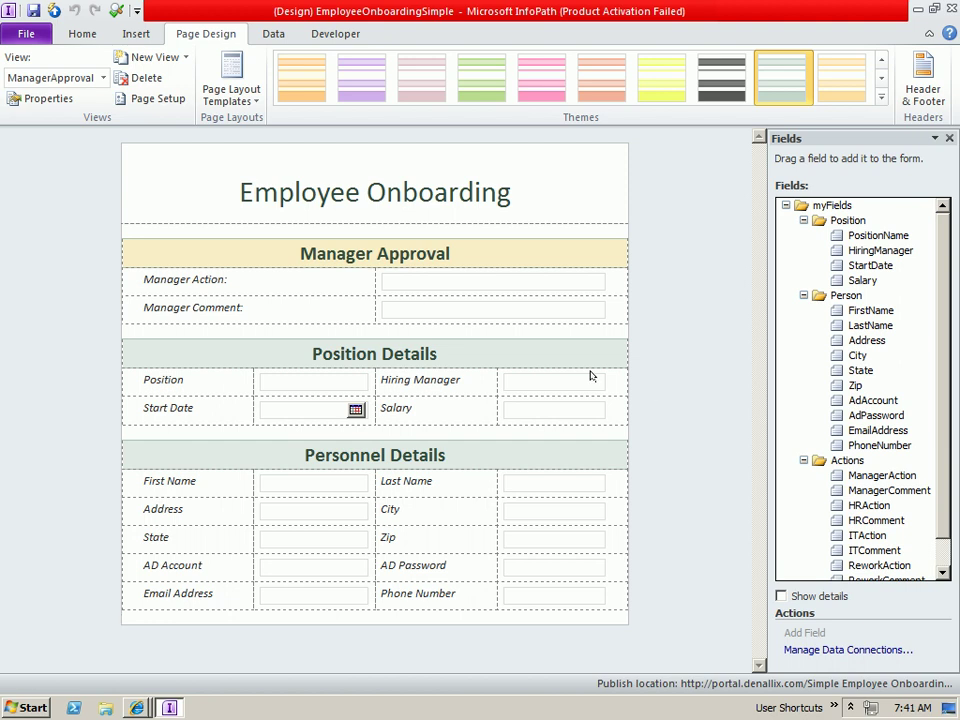
{"action": "left_click", "coordinate": [102, 78]}
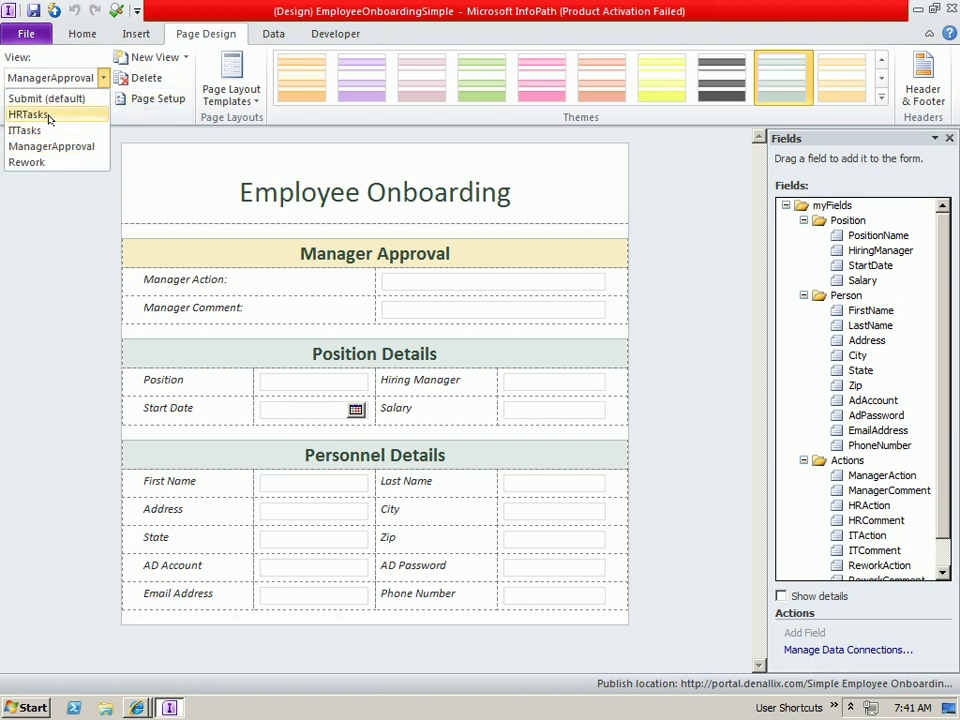
{"action": "left_click", "coordinate": [33, 116]}
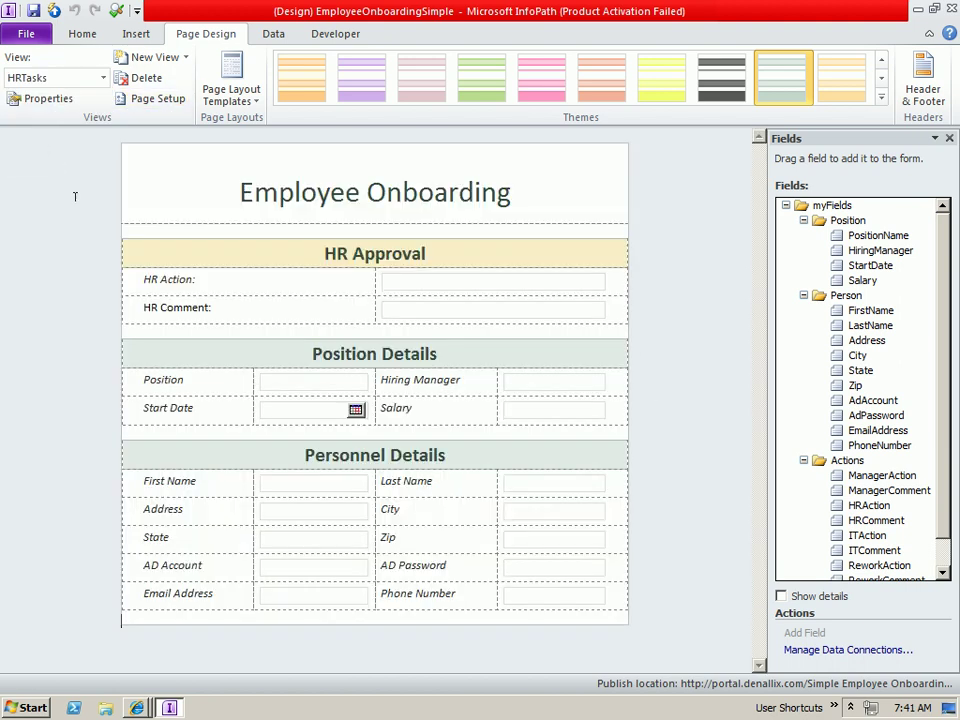
{"action": "left_click", "coordinate": [102, 78]}
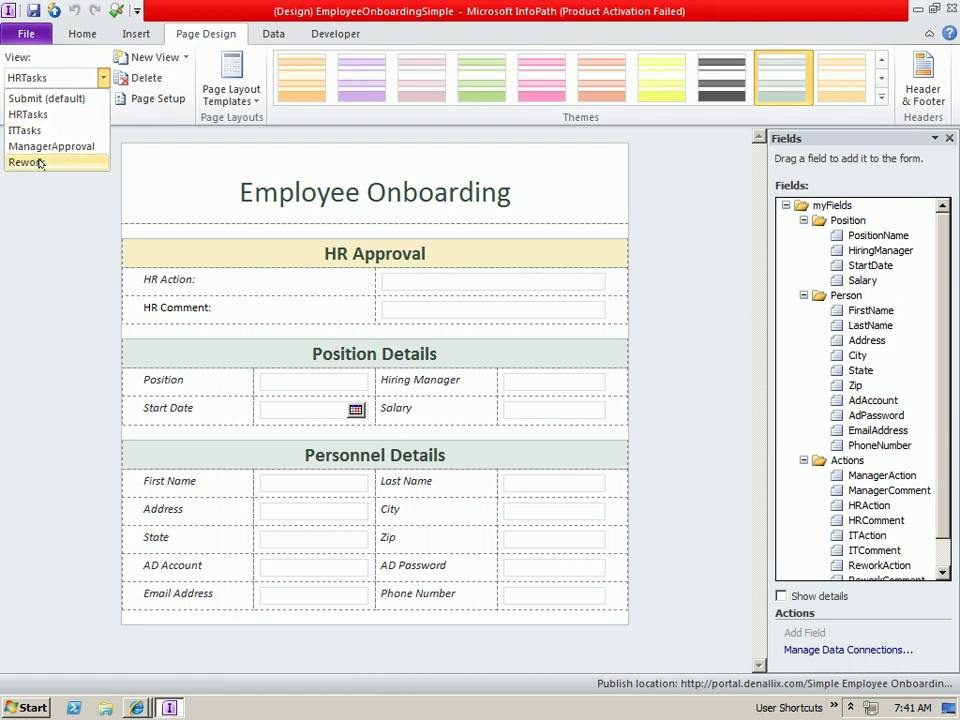
{"action": "left_click", "coordinate": [24, 161]}
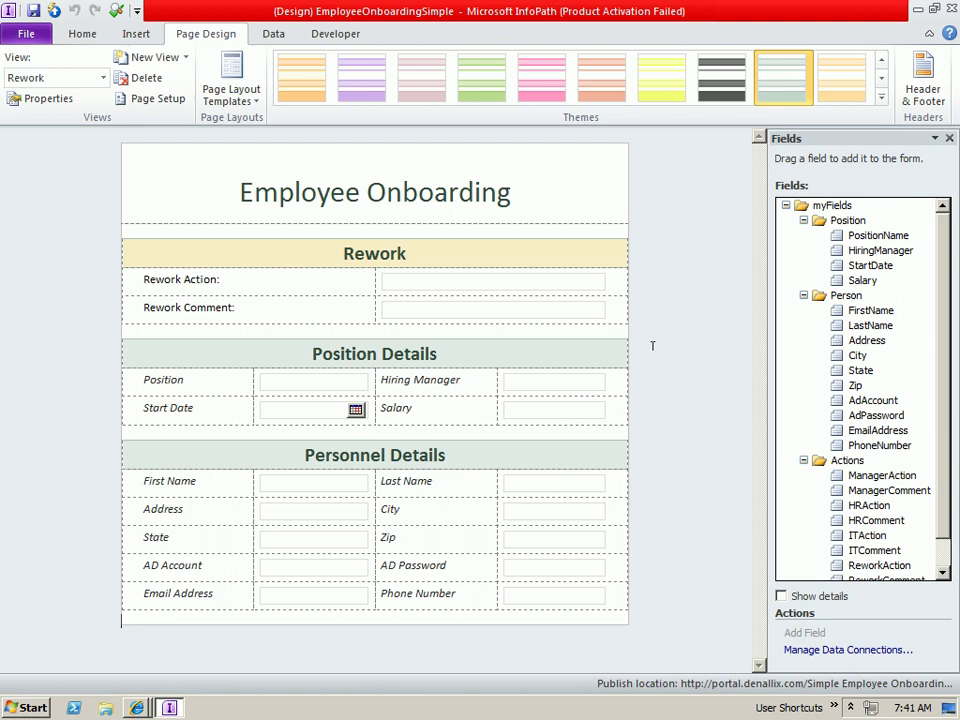
{"action": "key", "text": "alt+f"}
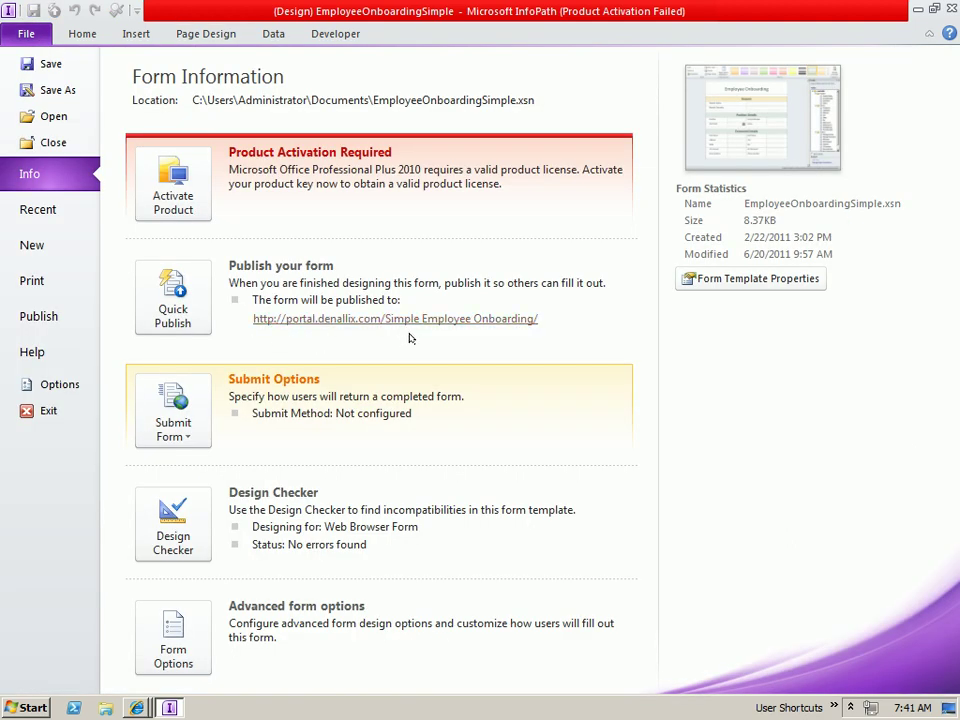
- Return to the SharePoint portal and open the Simple Employee Onboarding library
{"action": "left_click", "coordinate": [915, 11]}
{"action": "left_click", "coordinate": [133, 705]}
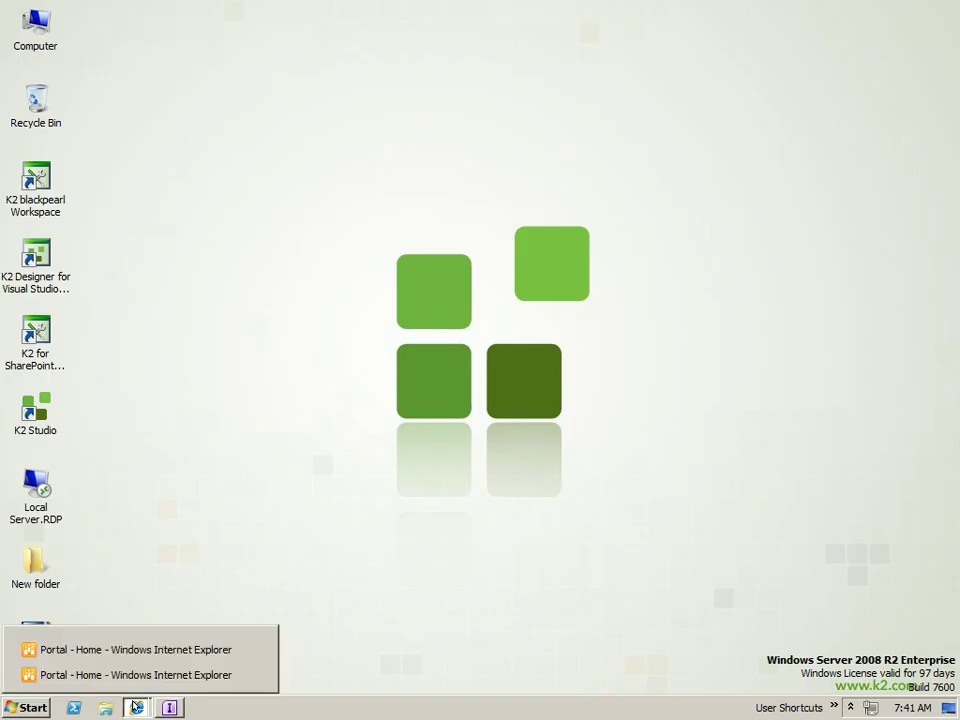
{"action": "left_click", "coordinate": [130, 675]}
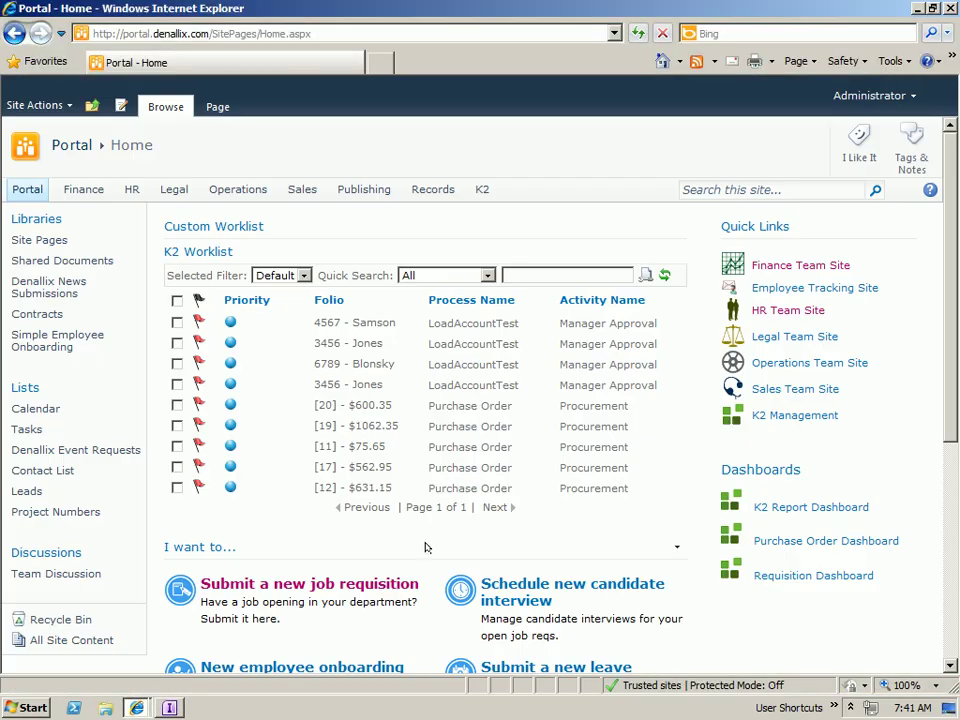
{"action": "left_click", "coordinate": [71, 345]}
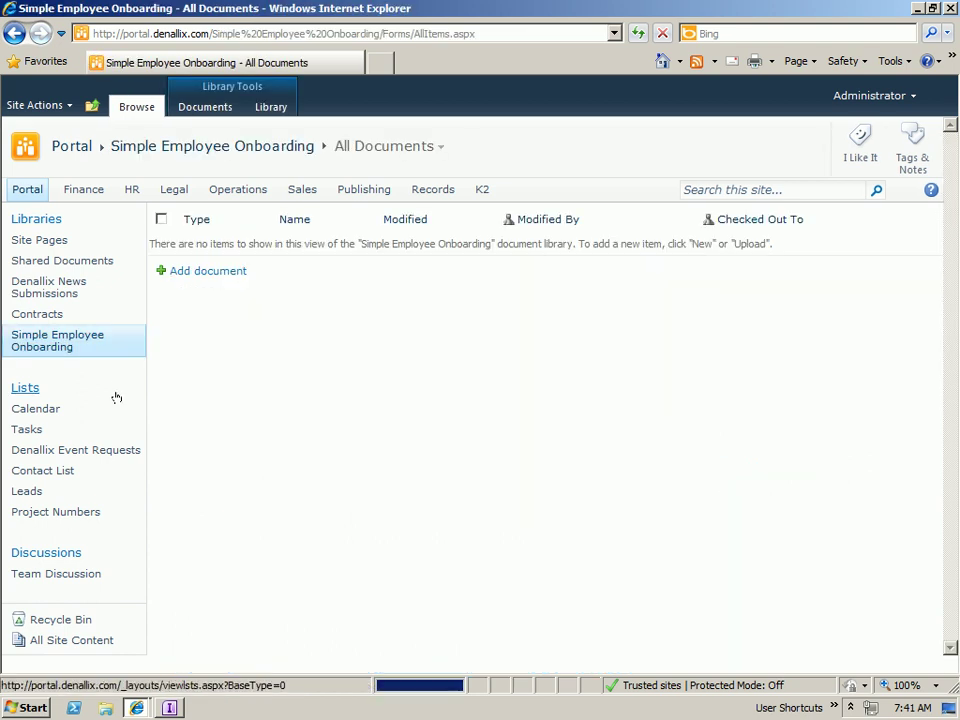
- Try a new onboarding form, close it unsubmitted, and launch K2 Process from the Library ribbon
{"action": "left_click", "coordinate": [213, 272]}
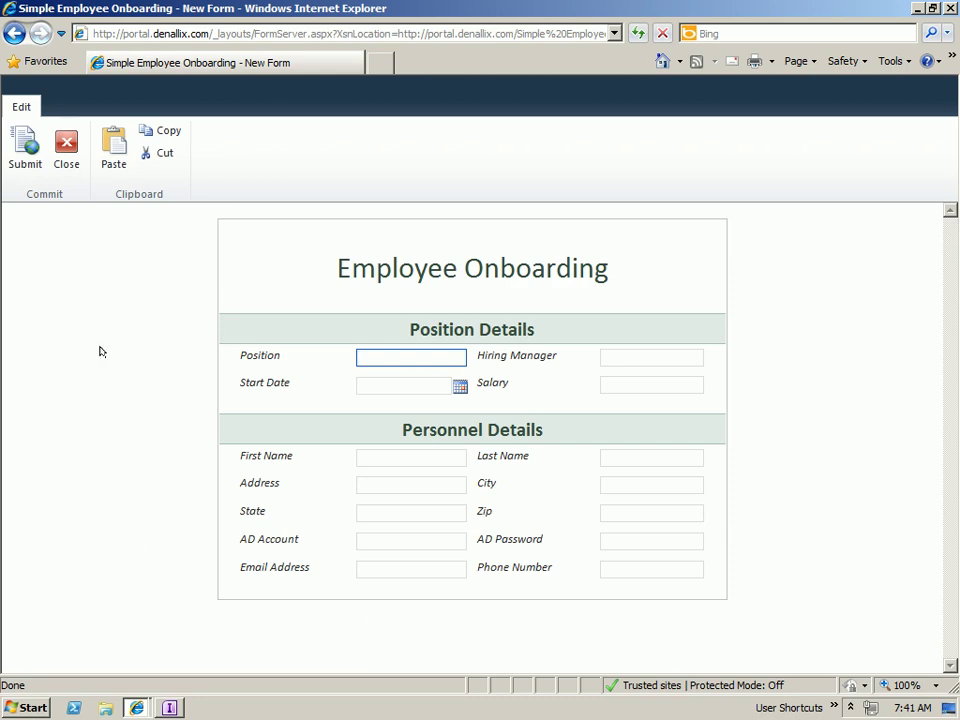
{"action": "left_click", "coordinate": [77, 129]}
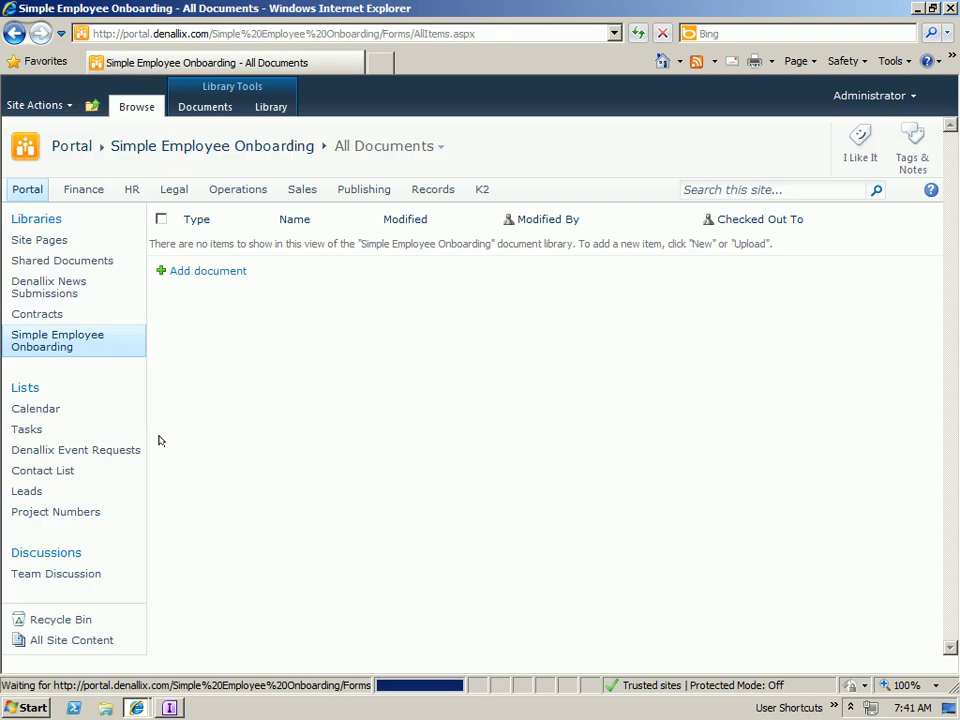
{"action": "left_click", "coordinate": [270, 106]}
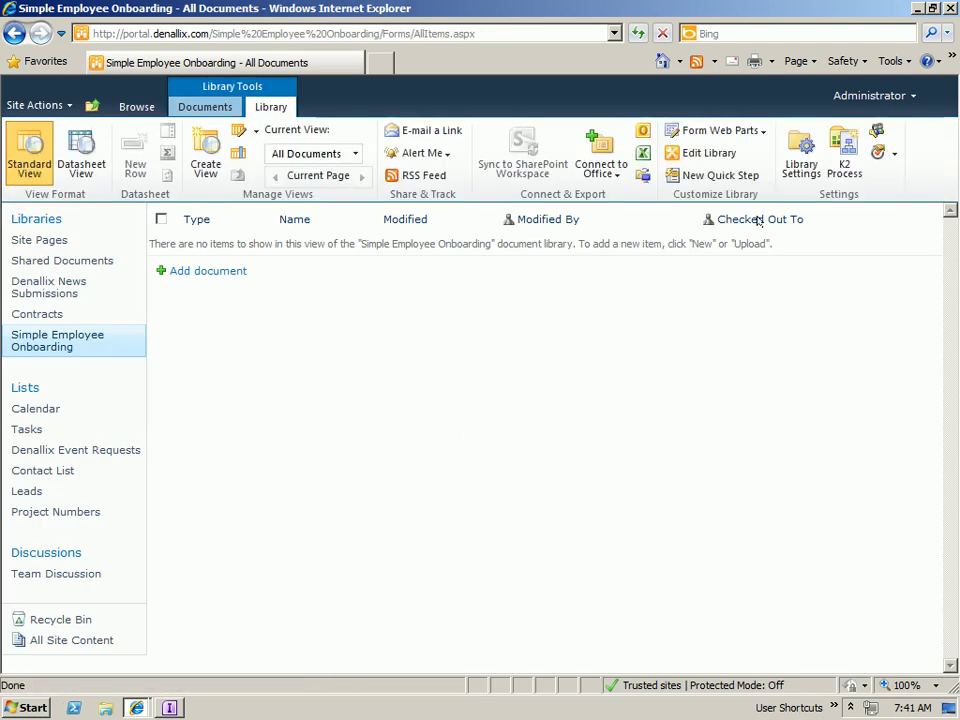
{"action": "left_click", "coordinate": [848, 162]}
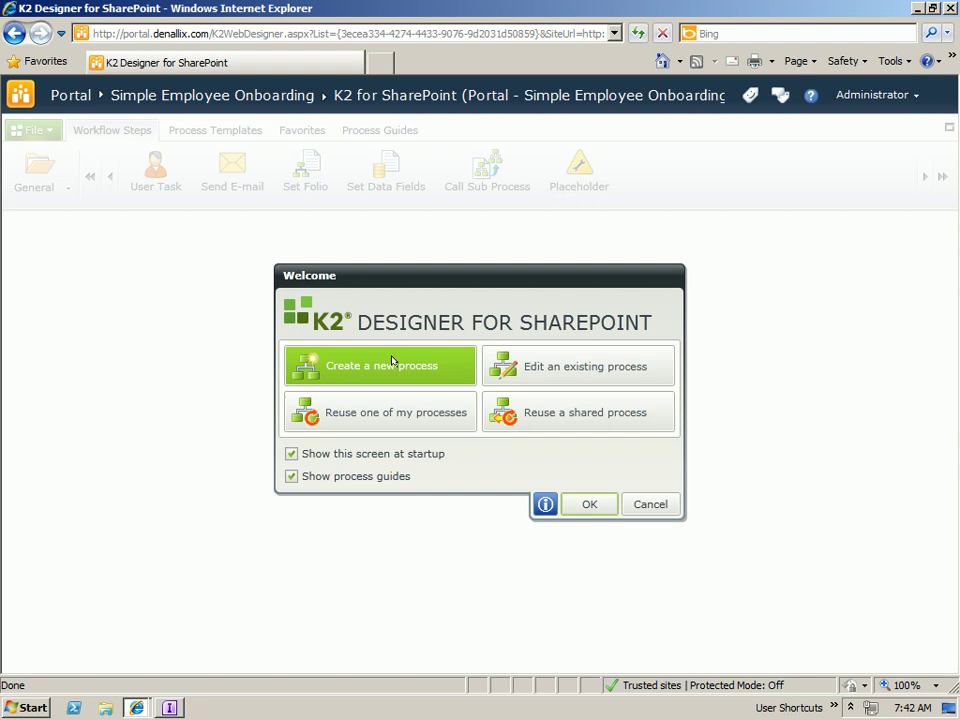
- Create a new process named HR Onboarding in category Employee Management
{"action": "left_click", "coordinate": [379, 363]}
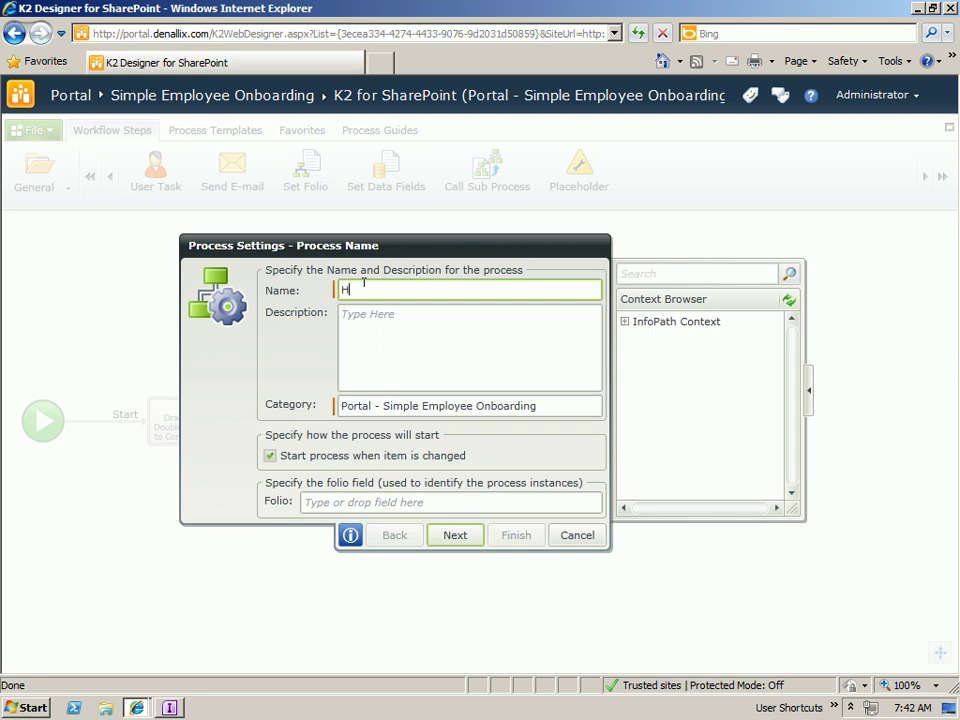
{"action": "type", "text": "HR Onboarding"}
{"action": "left_click_drag", "start_coordinate": [537, 404], "coordinate": [320, 409]}
{"action": "type", "text": "E"}
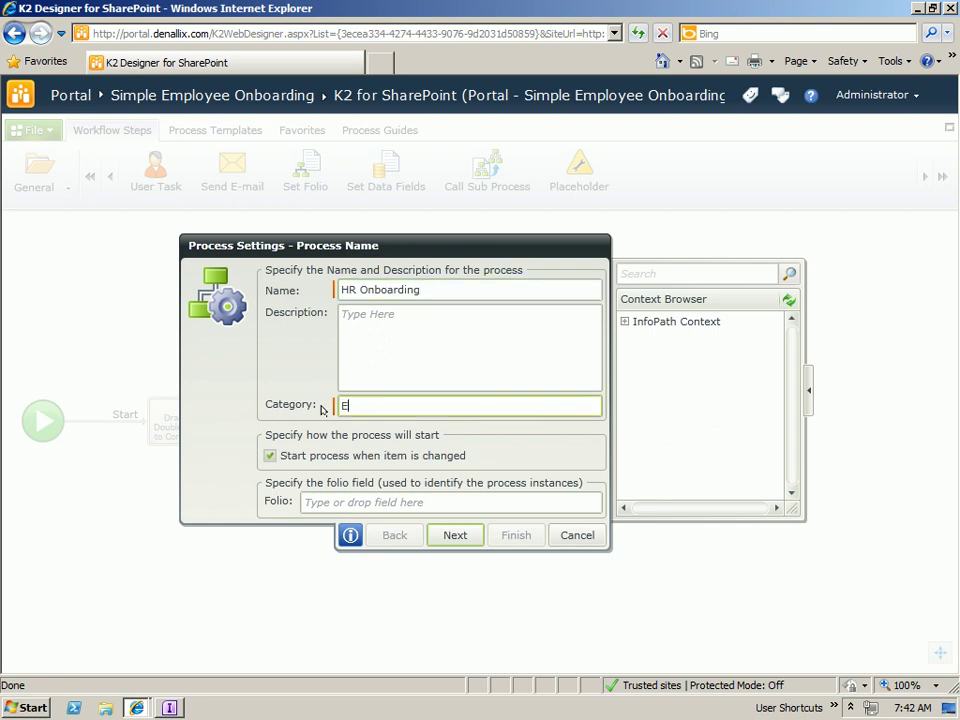
{"action": "type", "text": "mployee Management"}
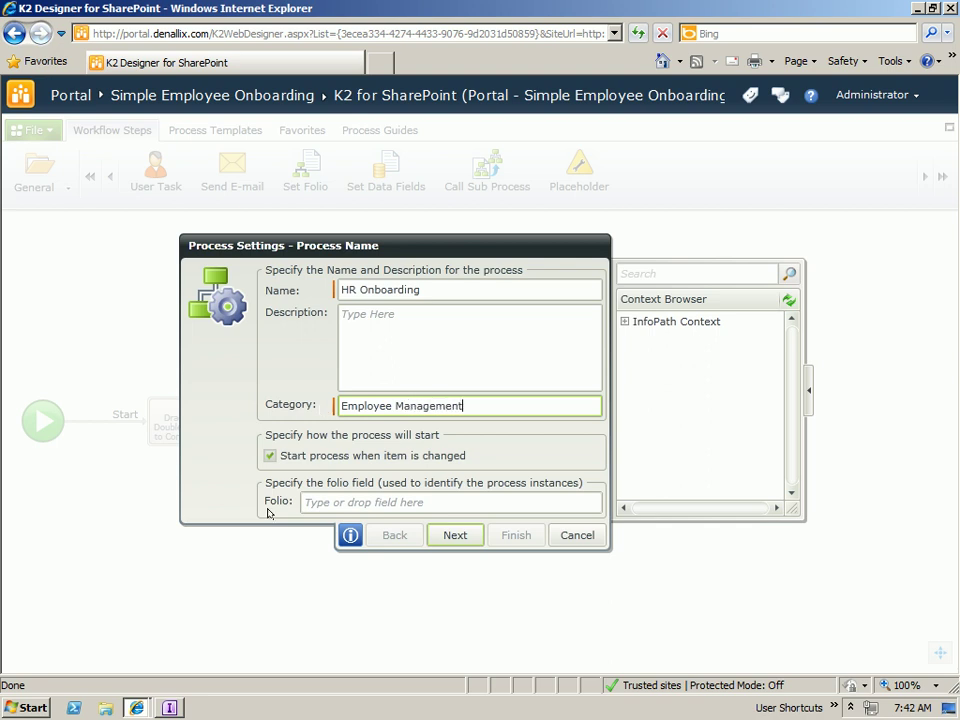
- Build the folio from the PositionName and LastName form fields and proceed to Data Fields
{"action": "left_click", "coordinate": [353, 500]}
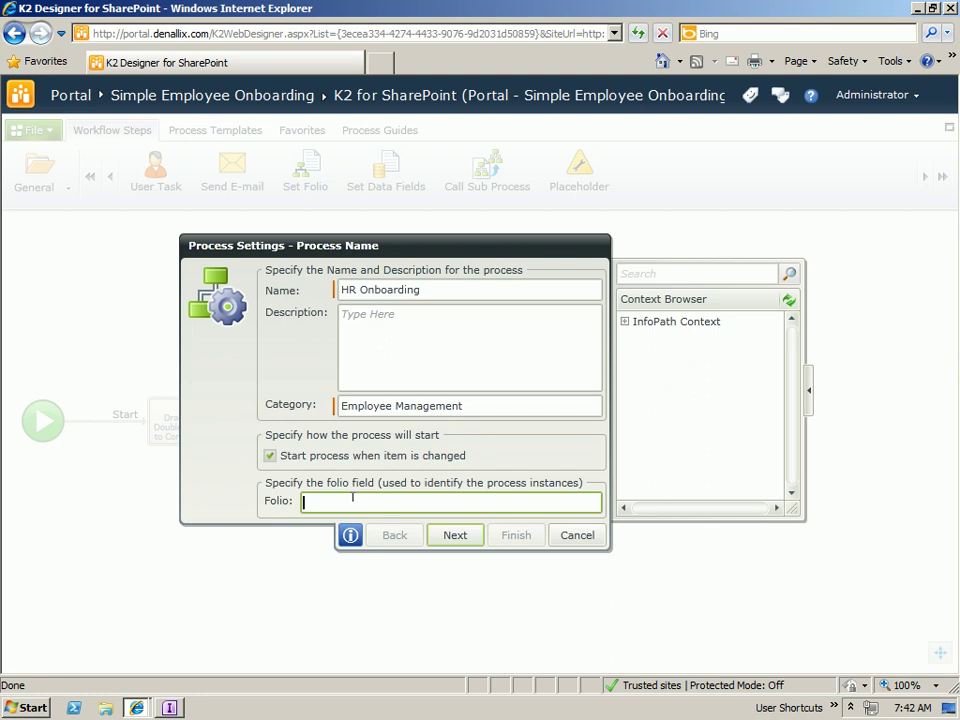
{"action": "left_click", "coordinate": [625, 321]}
{"action": "left_click", "coordinate": [638, 337]}
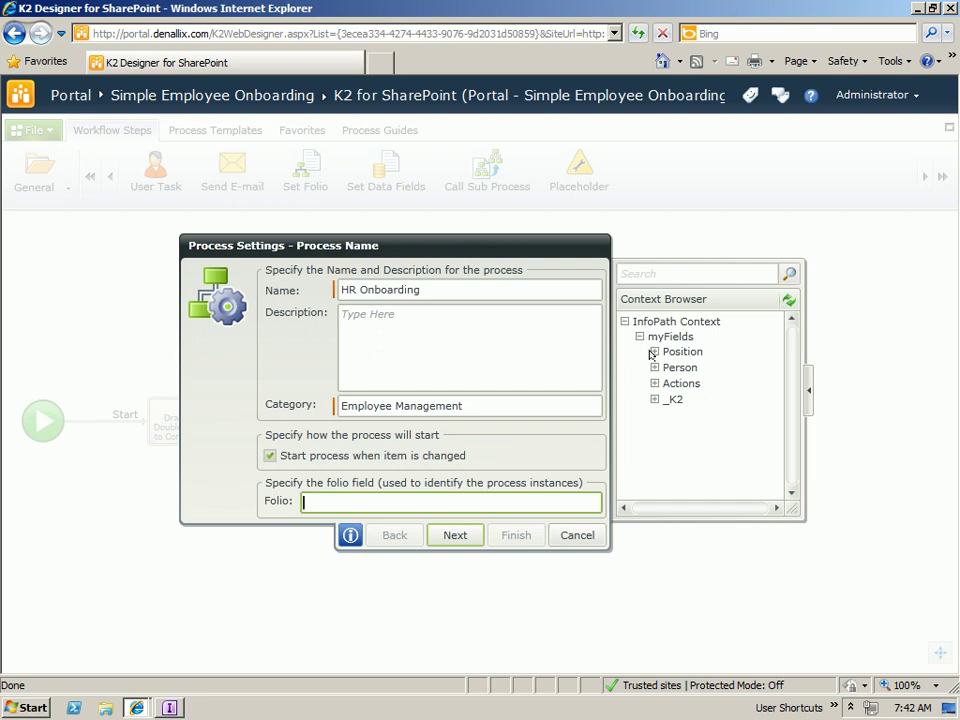
{"action": "left_click", "coordinate": [653, 351]}
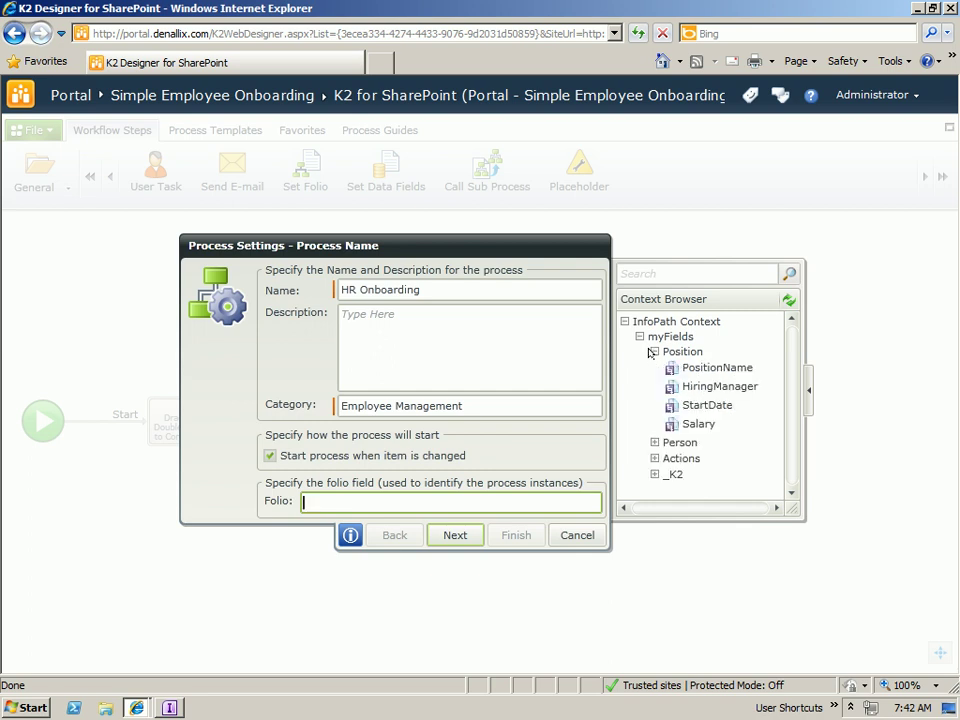
{"action": "left_click", "coordinate": [655, 442]}
{"action": "scroll", "coordinate": [740, 400], "scroll_direction": "down", "scroll_amount": 1}
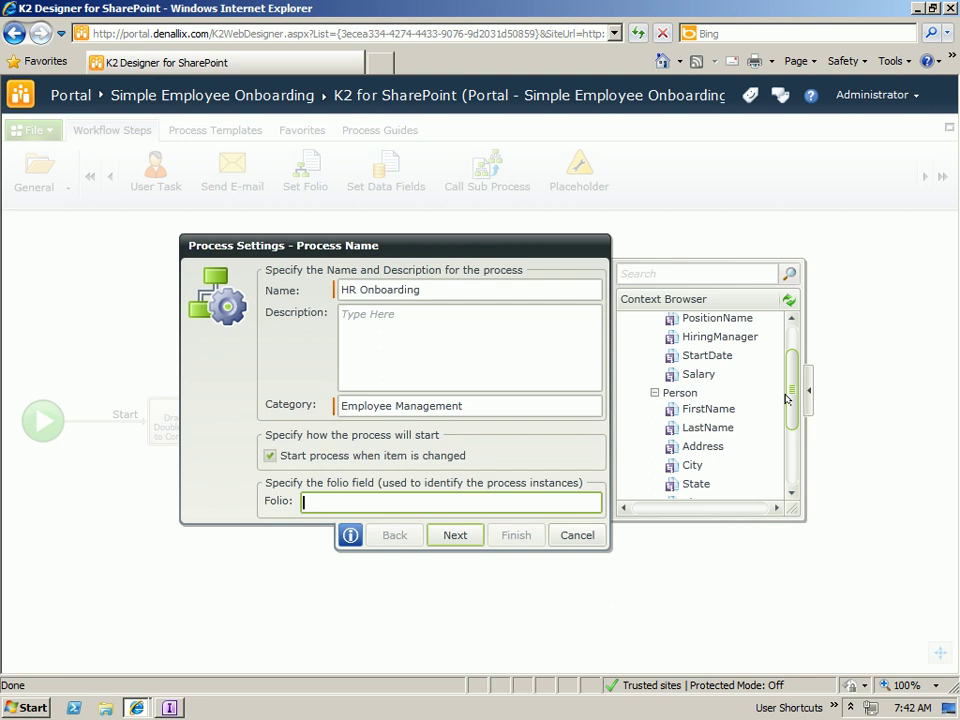
{"action": "left_click_drag", "start_coordinate": [700, 318], "coordinate": [355, 501]}
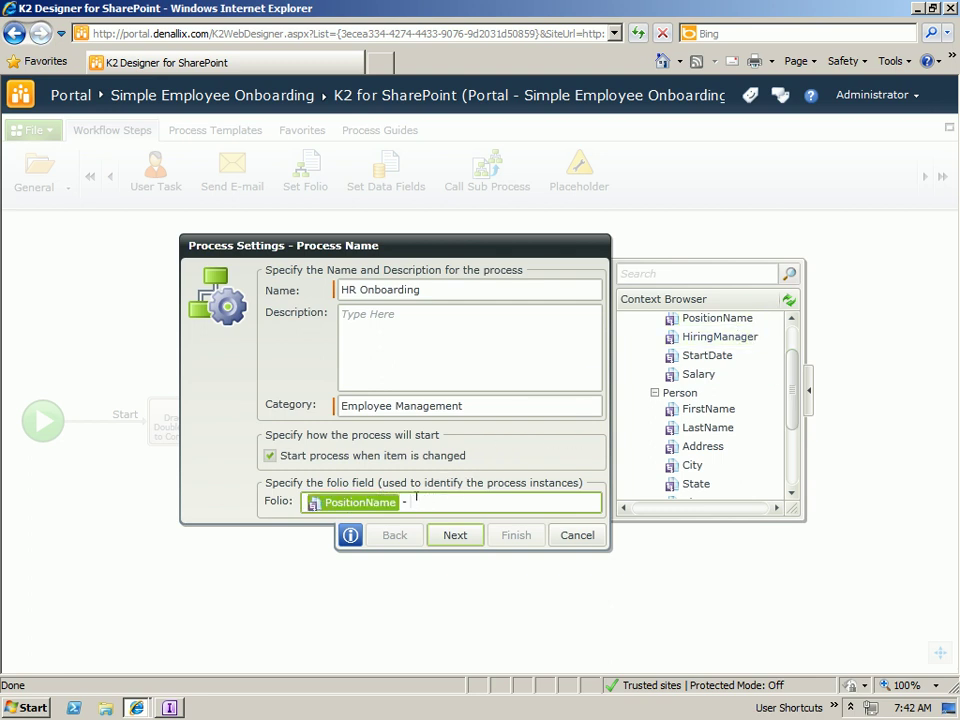
{"action": "left_click_drag", "start_coordinate": [748, 427], "coordinate": [482, 500]}
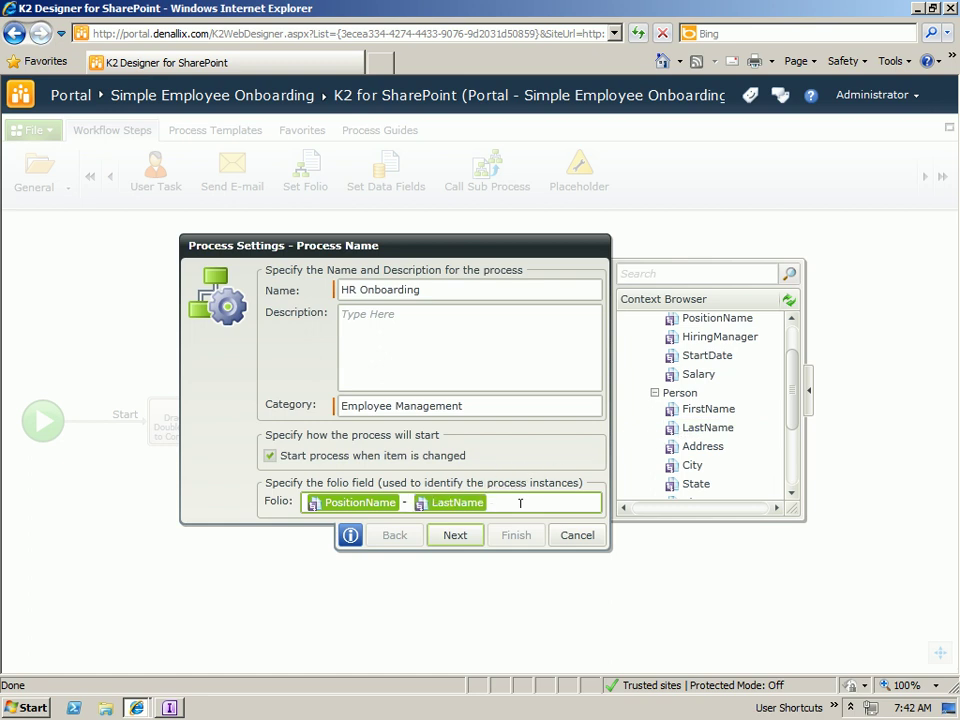
{"action": "left_click", "coordinate": [455, 535]}
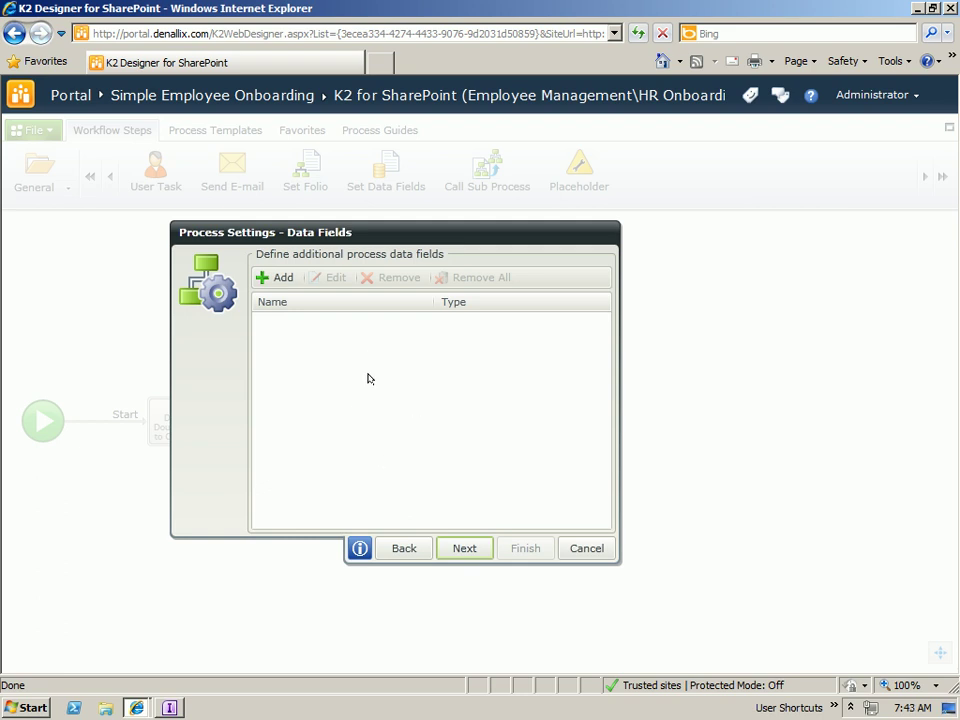
- Skip Data Fields, choose Submit as the start form view, and finish the process wizard
{"action": "left_click", "coordinate": [465, 549]}
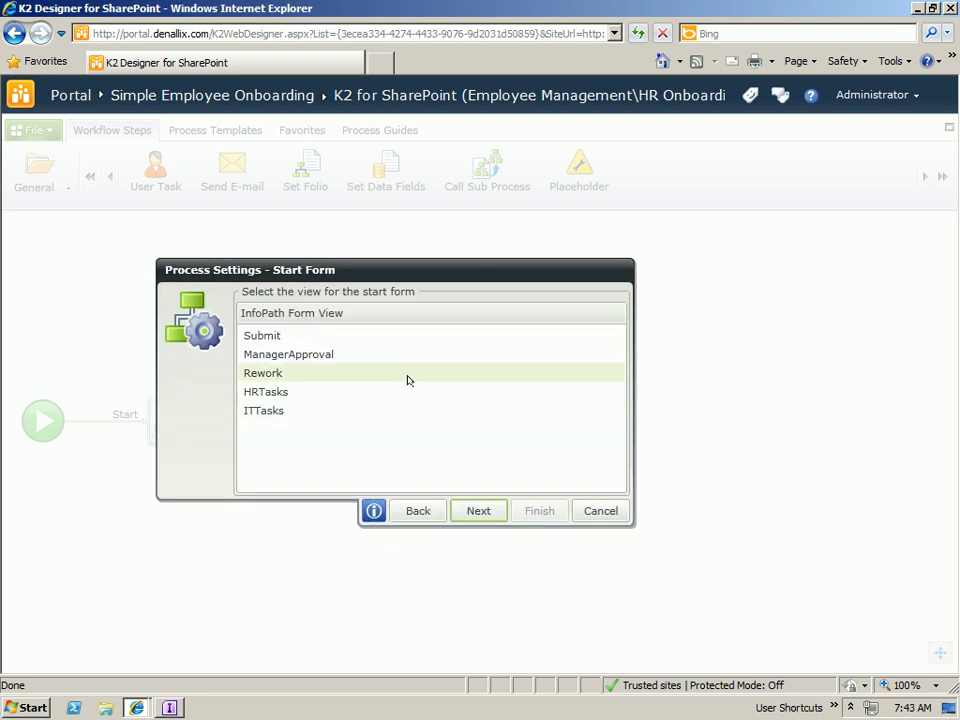
{"action": "left_click", "coordinate": [265, 336]}
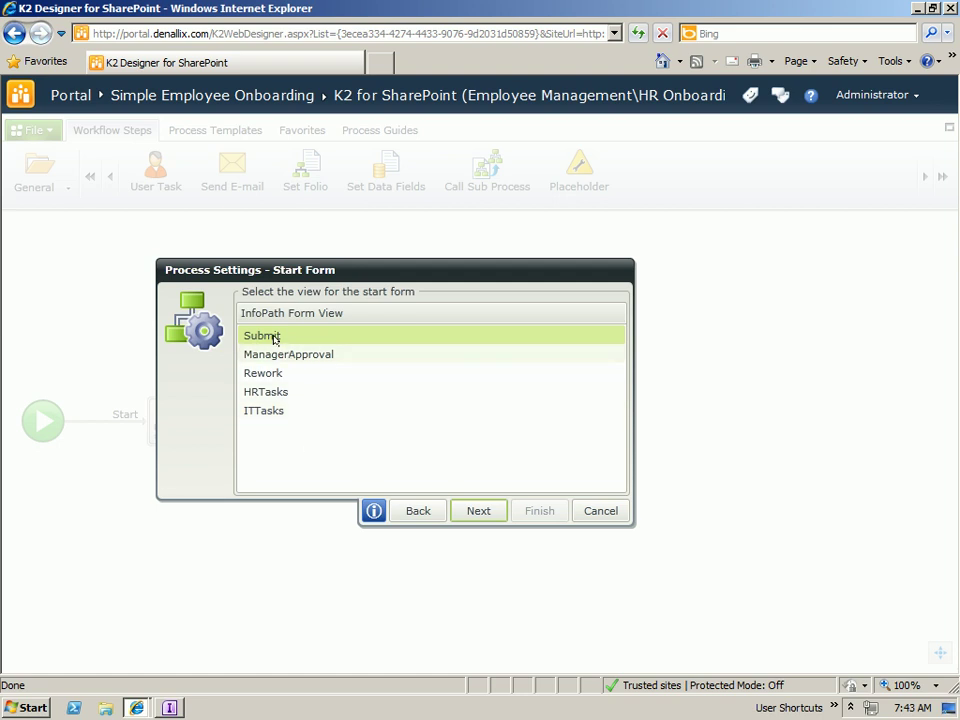
{"action": "left_click", "coordinate": [481, 510]}
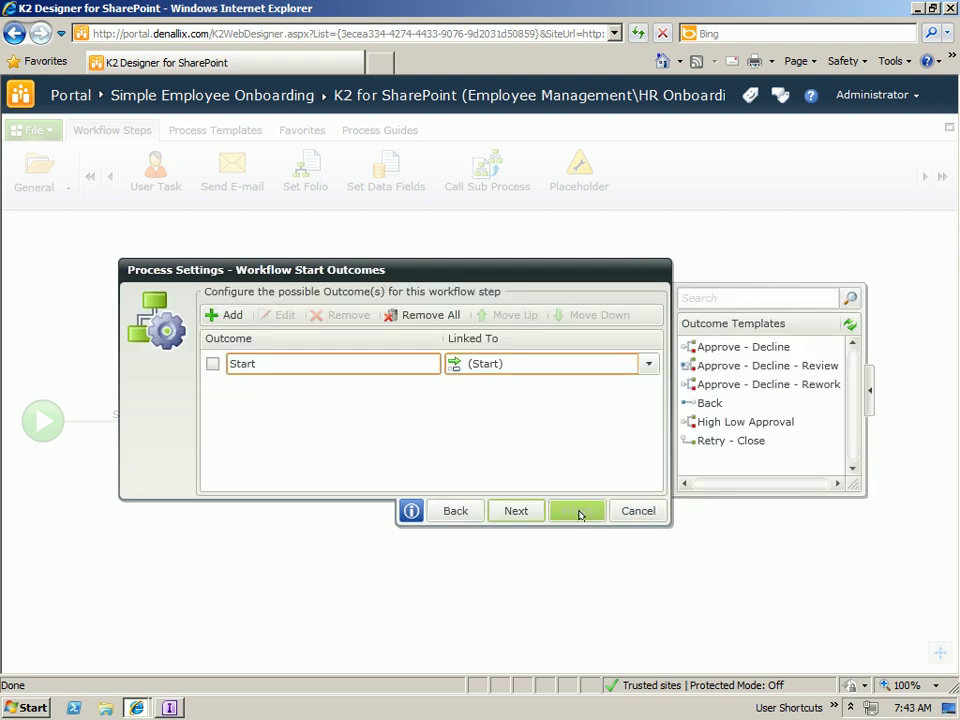
{"action": "left_click", "coordinate": [577, 512]}
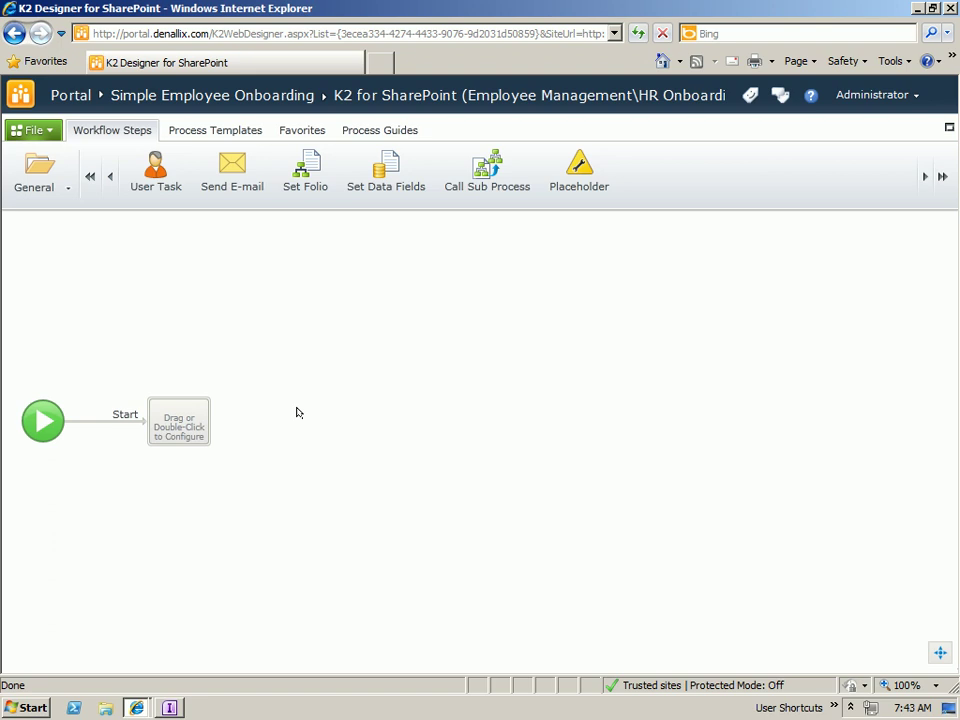
- Turn the first step into a user task named Manager Approval with actions approve, decline, rework
{"action": "left_click_drag", "start_coordinate": [156, 189], "coordinate": [174, 425]}
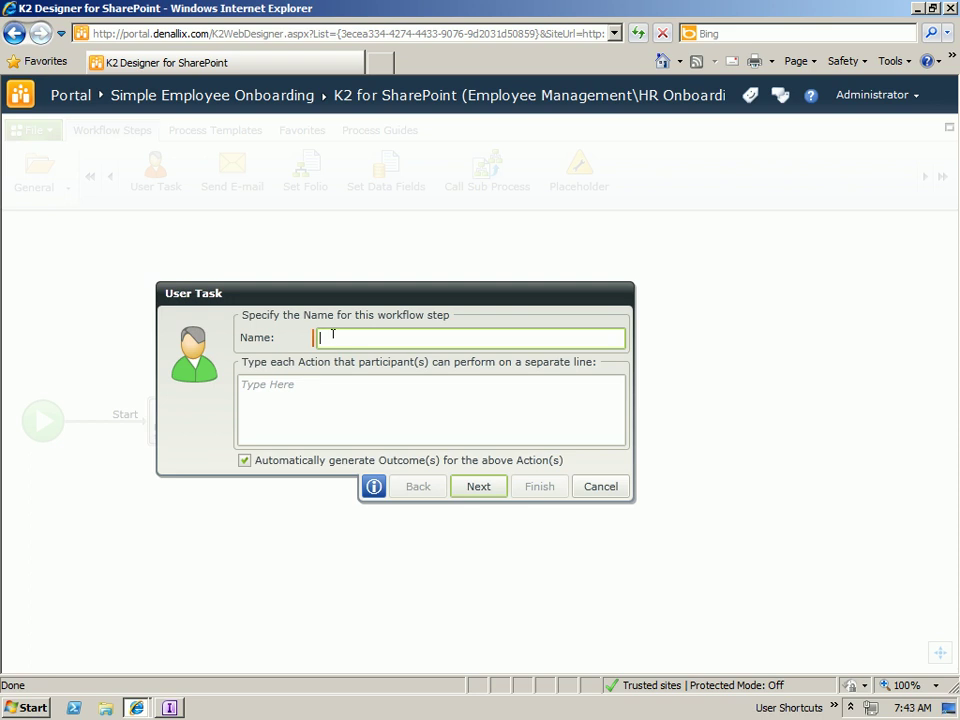
{"action": "type", "text": "Manager"}
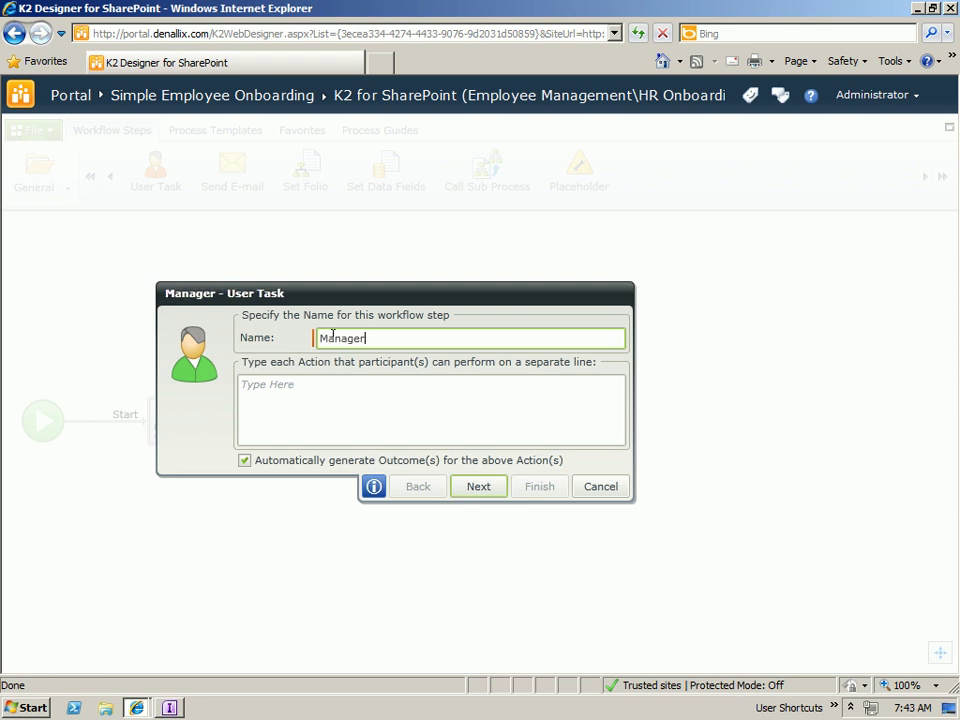
{"action": "type", "text": " Approval"}
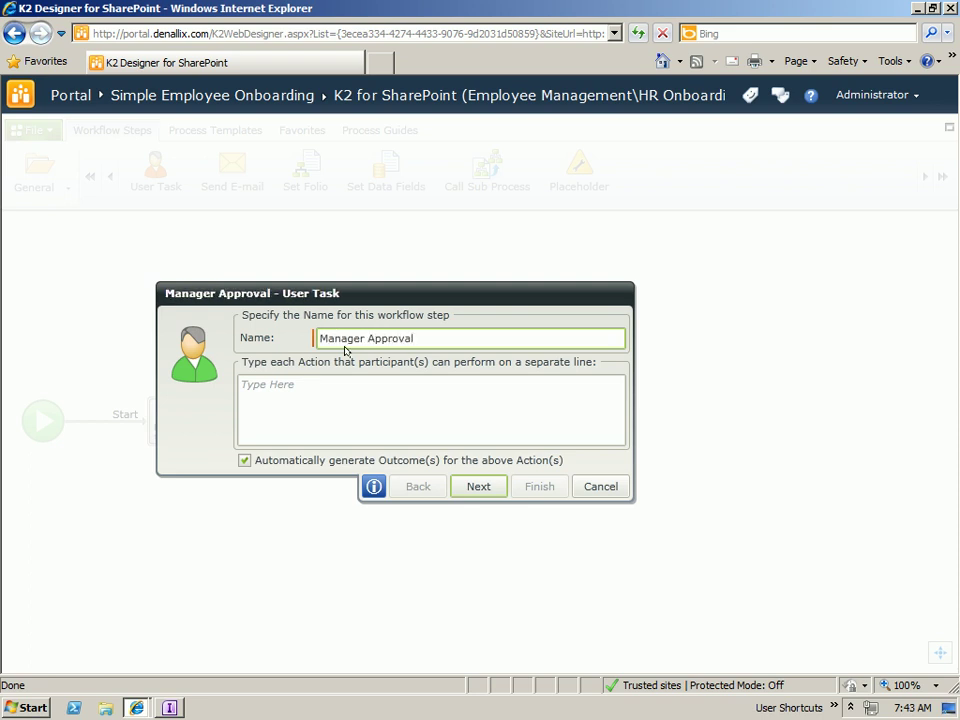
{"action": "left_click", "coordinate": [279, 403]}
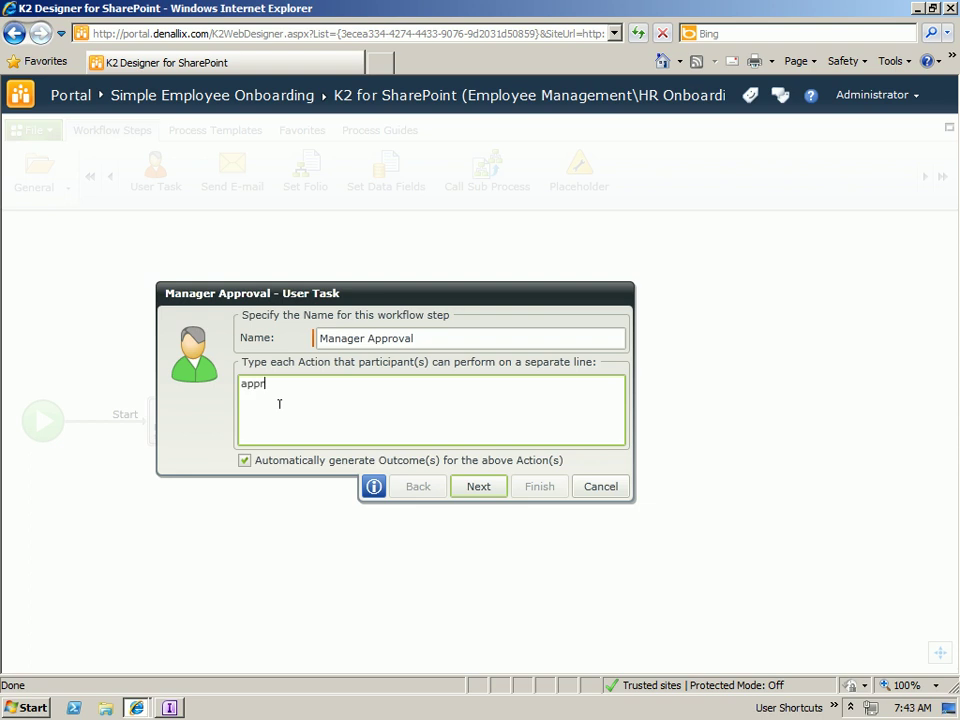
{"action": "type", "text": "approve decline rework"}
{"action": "left_click", "coordinate": [489, 484]}
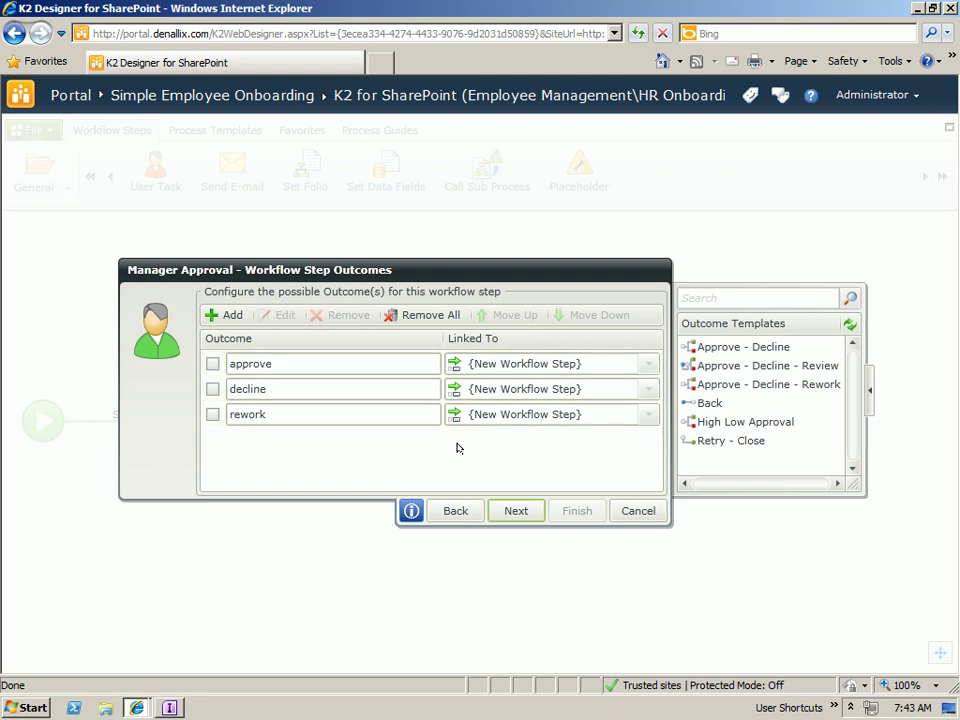
- Accept the outcomes and set ManagerAction as the Manager Approval task's action field
{"action": "left_click", "coordinate": [512, 510]}
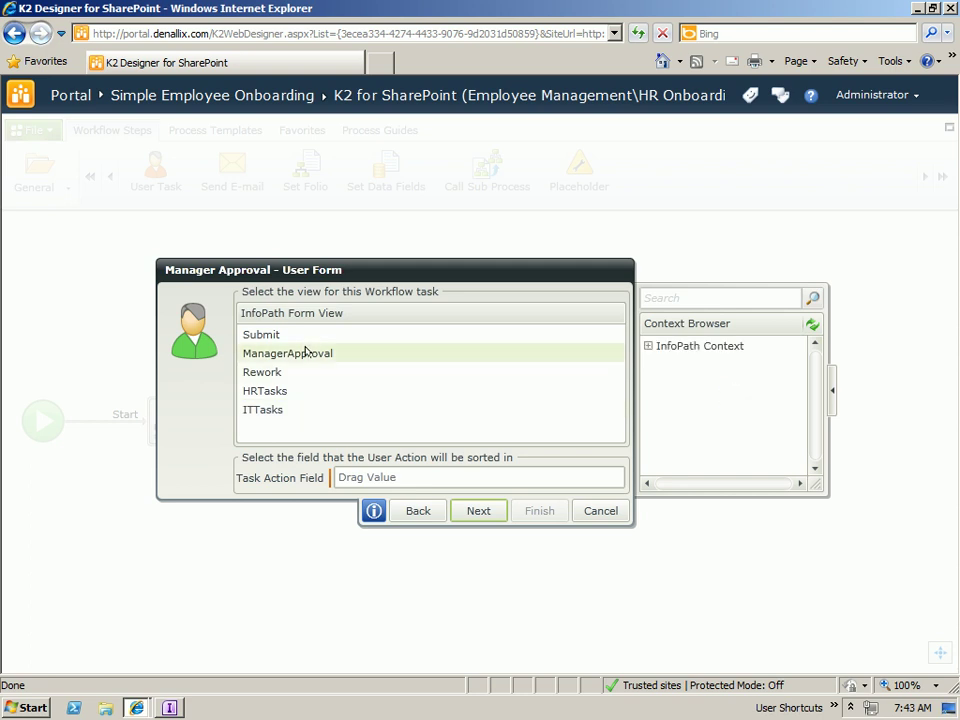
{"action": "left_click", "coordinate": [648, 346]}
{"action": "left_click", "coordinate": [662, 361]}
{"action": "left_click", "coordinate": [679, 408]}
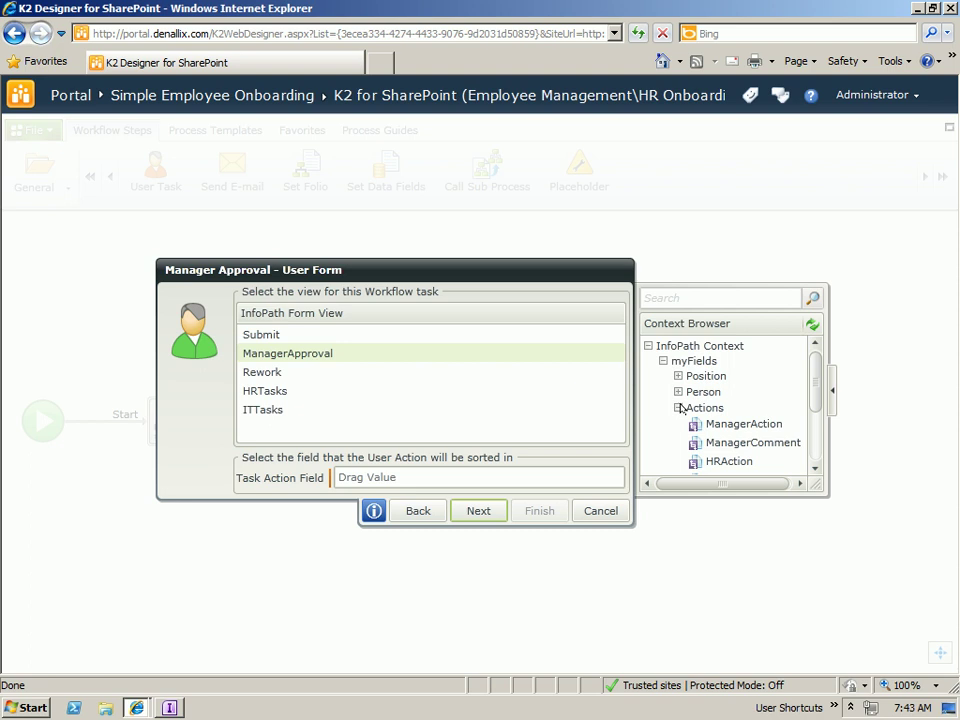
{"action": "scroll", "coordinate": [810, 385], "scroll_direction": "down", "scroll_amount": 1}
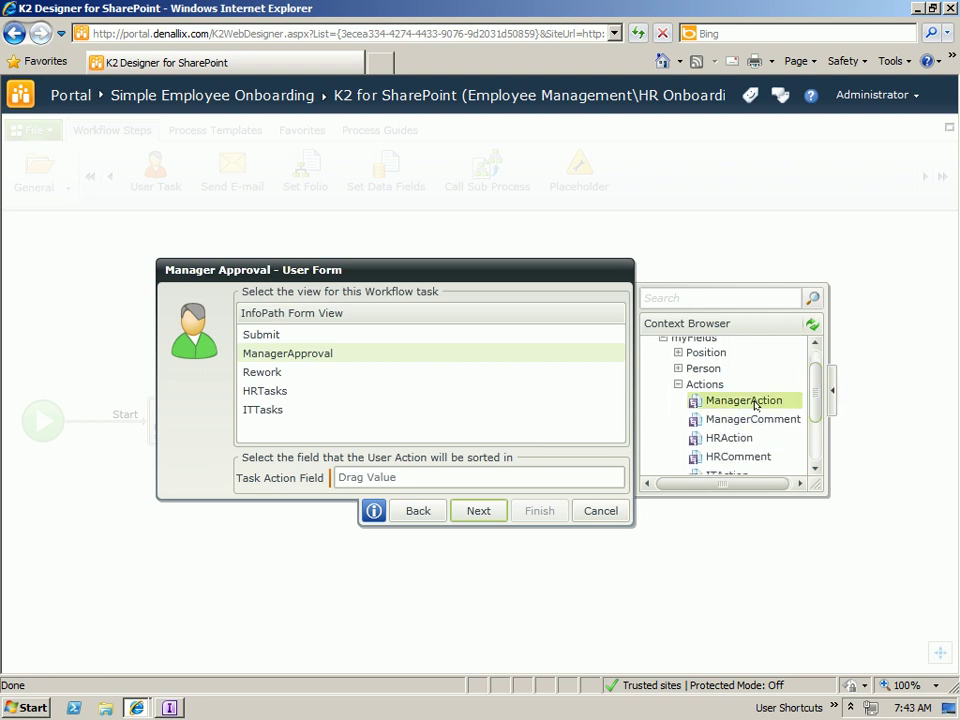
{"action": "left_click_drag", "start_coordinate": [755, 404], "coordinate": [461, 477]}
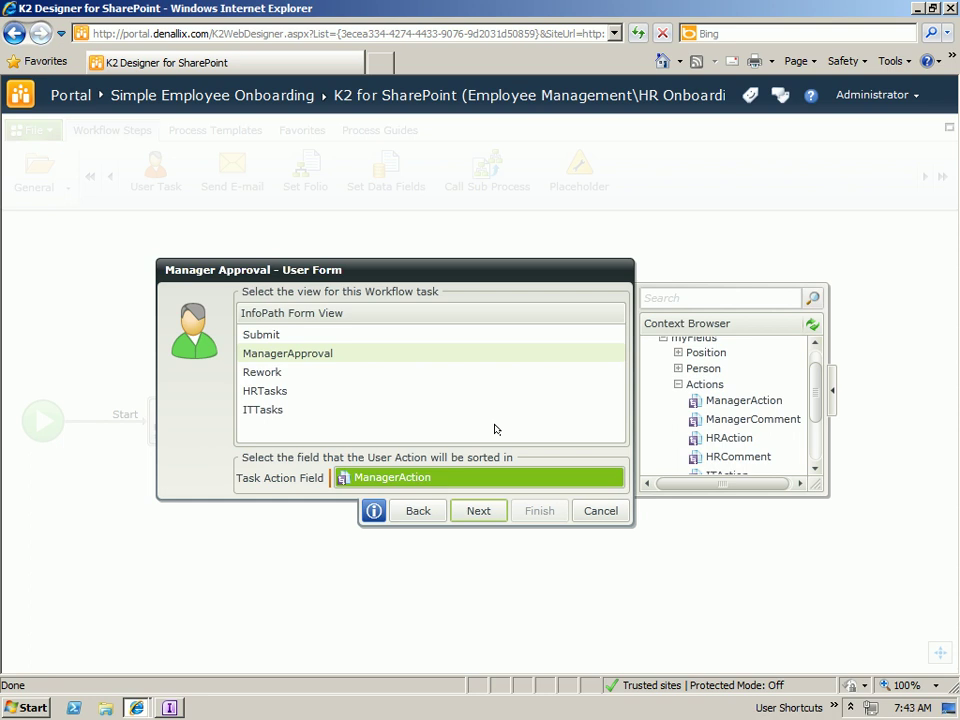
{"action": "left_click", "coordinate": [481, 510]}
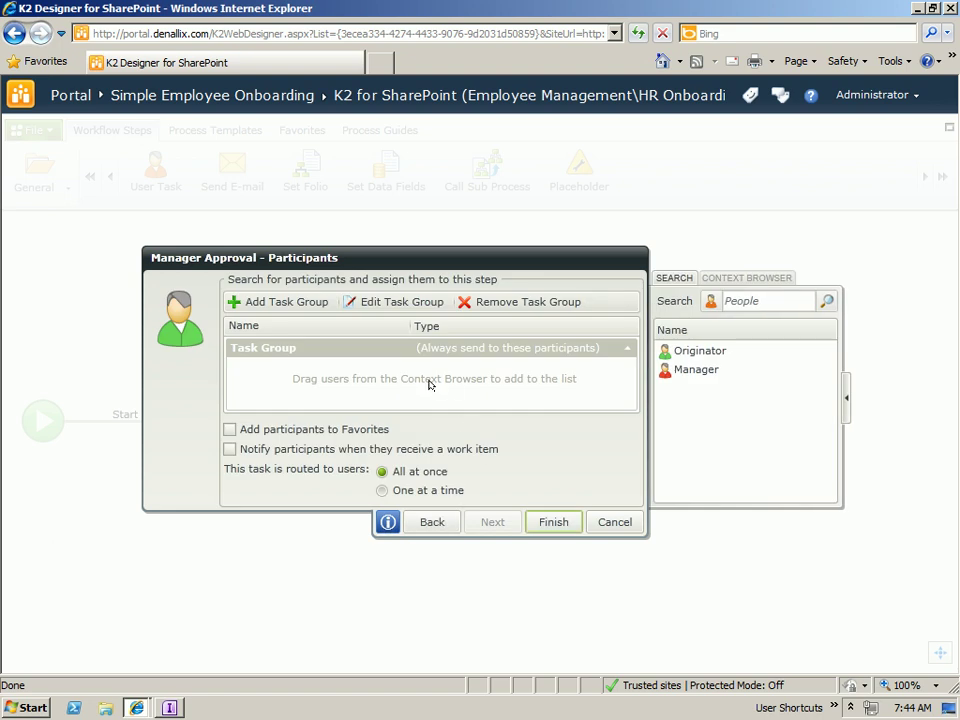
- Assign the task to the HiringManager form field and turn on participant notifications
{"action": "left_click", "coordinate": [745, 279]}
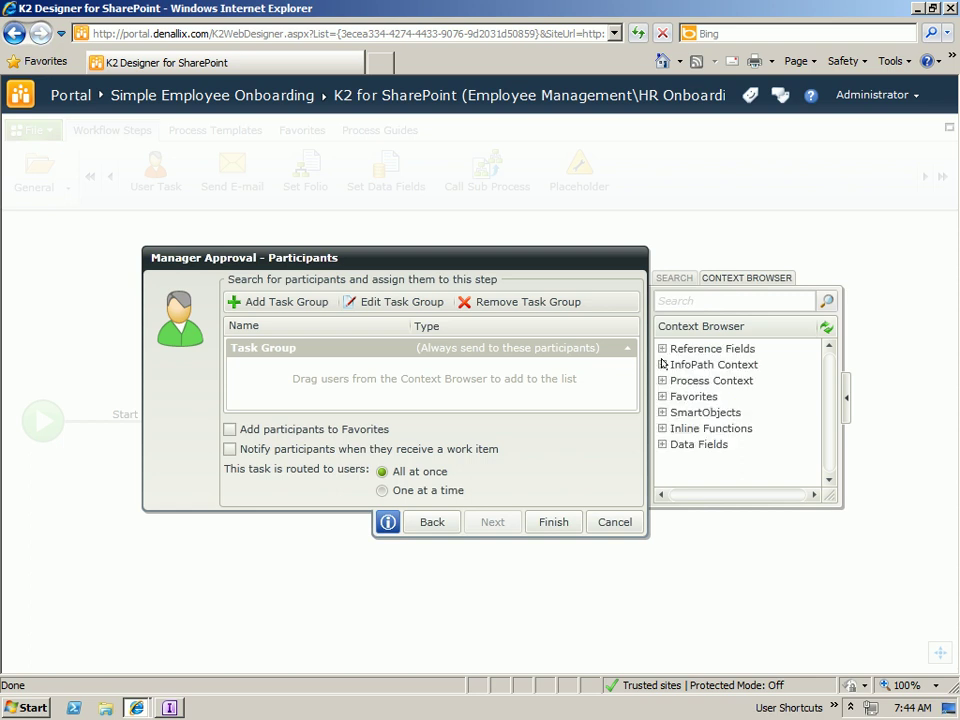
{"action": "left_click", "coordinate": [661, 365]}
{"action": "left_click", "coordinate": [666, 380]}
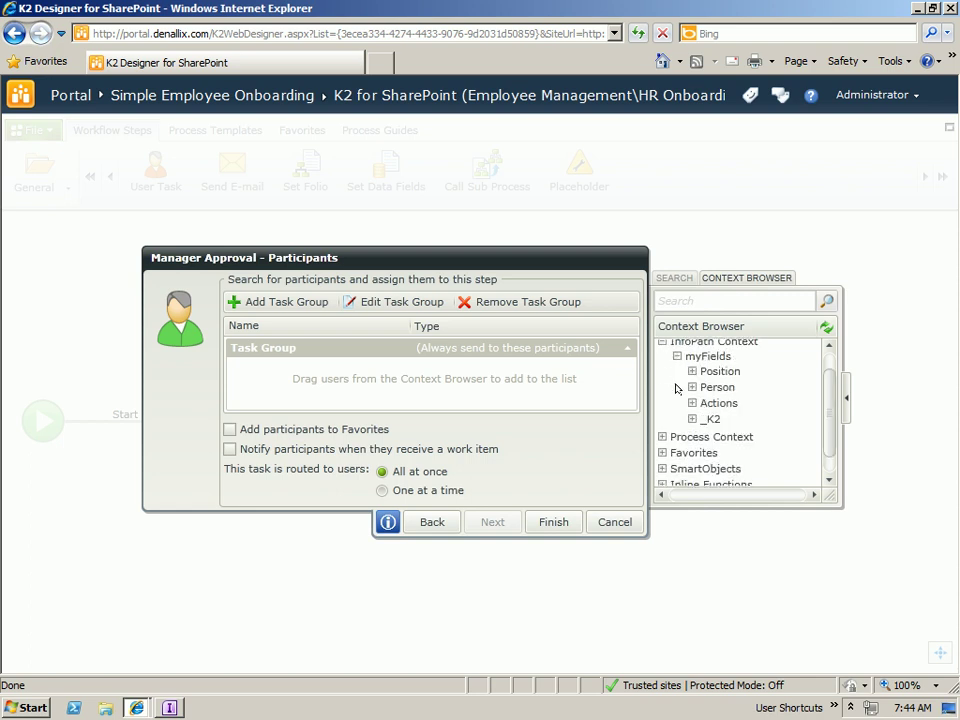
{"action": "left_click", "coordinate": [691, 371]}
{"action": "left_click_drag", "start_coordinate": [732, 405], "coordinate": [336, 378]}
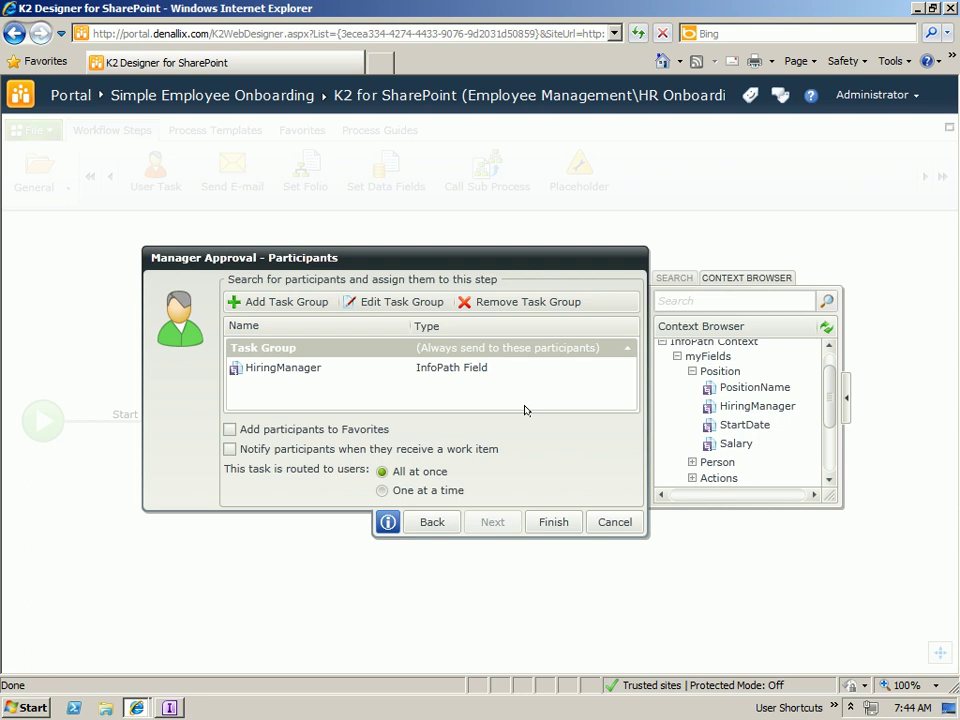
{"action": "left_click", "coordinate": [229, 449]}
{"action": "left_click", "coordinate": [490, 523]}
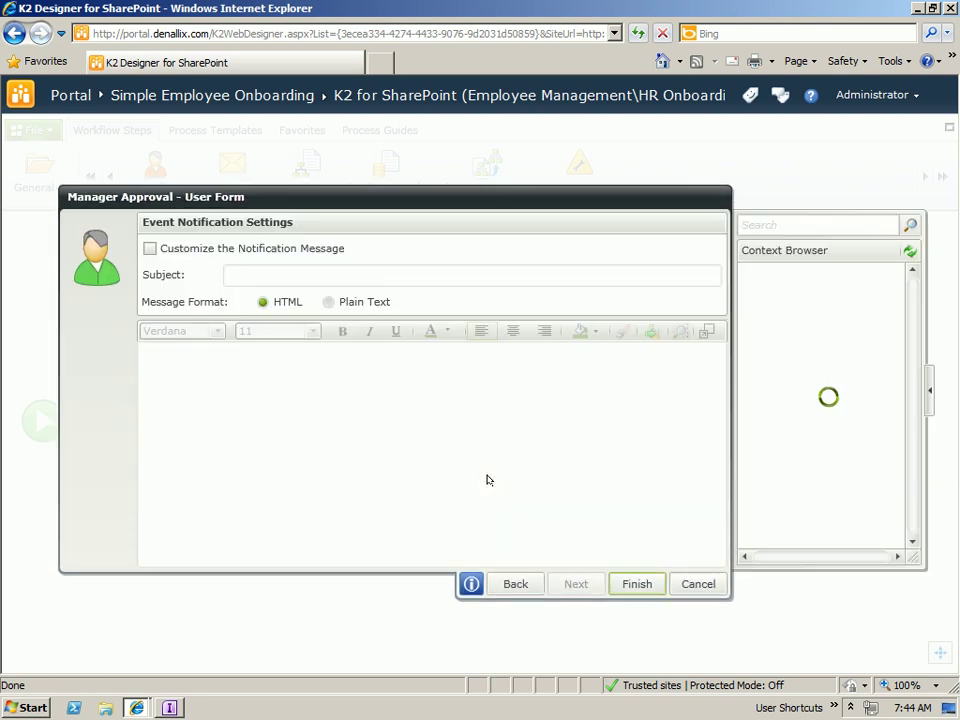
- Customize the notification with subject 'Manager Approval Task' and finish the Manager Approval step
{"action": "left_click", "coordinate": [150, 248]}
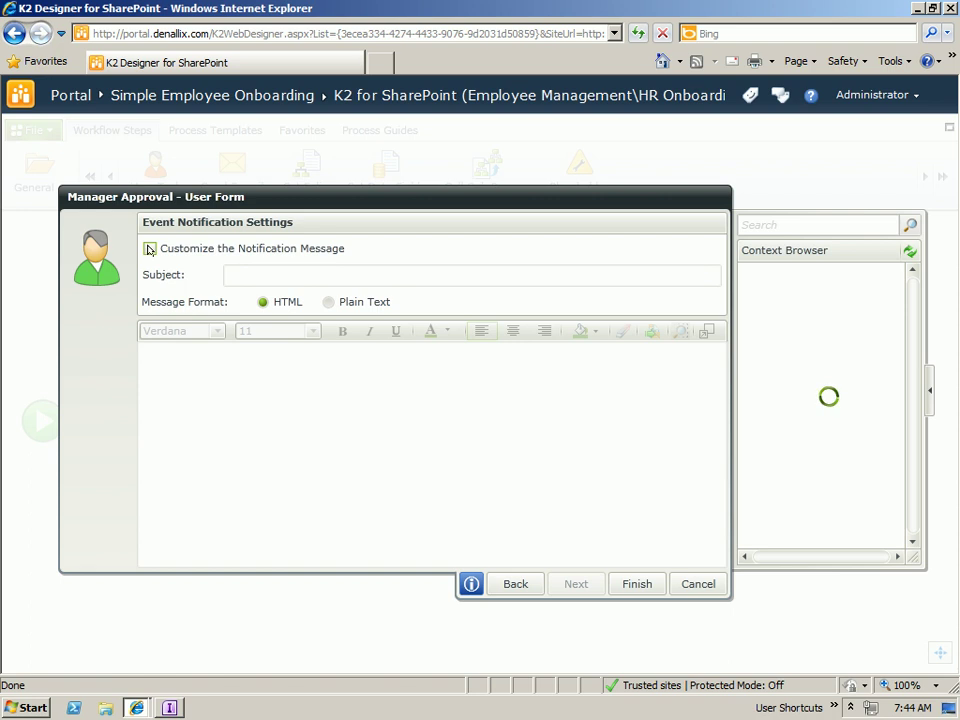
{"action": "left_click", "coordinate": [264, 274]}
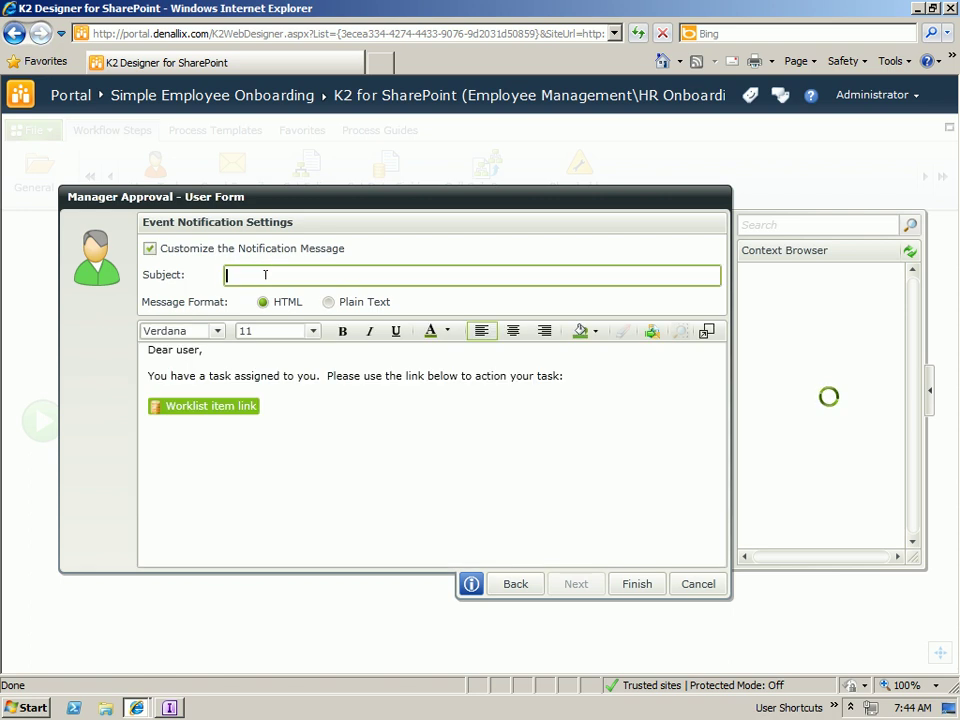
{"action": "type", "text": "Manager Approva"}
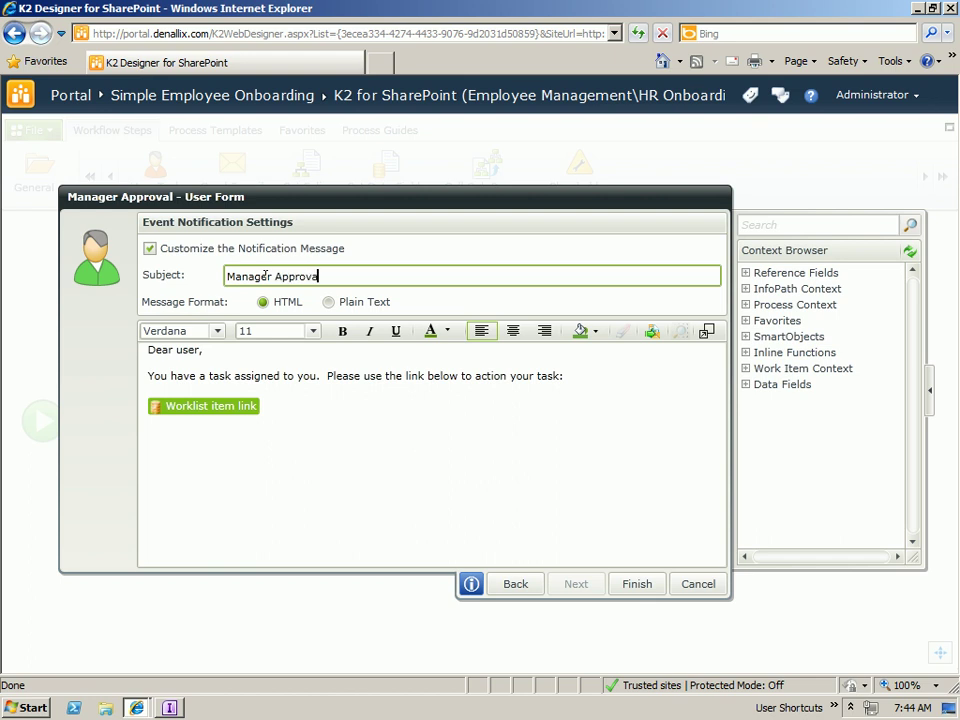
{"action": "type", "text": "l Task"}
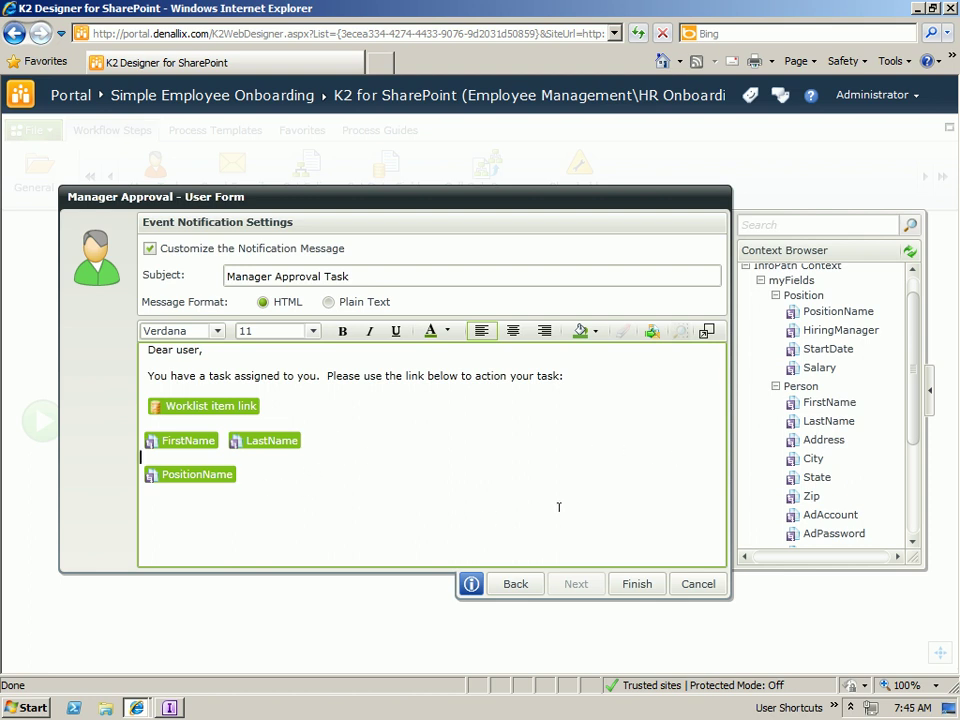
{"action": "left_click", "coordinate": [637, 584]}
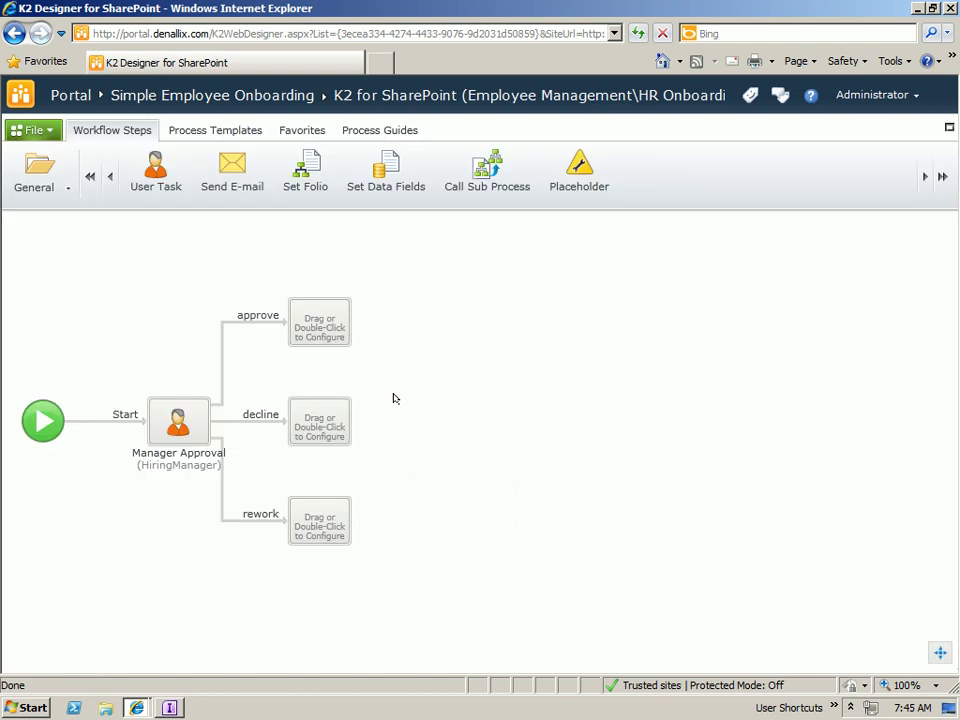
- Add a user task named rework with actions resubmit and cancel on the rework branch
{"action": "left_click_drag", "start_coordinate": [156, 165], "coordinate": [330, 520]}
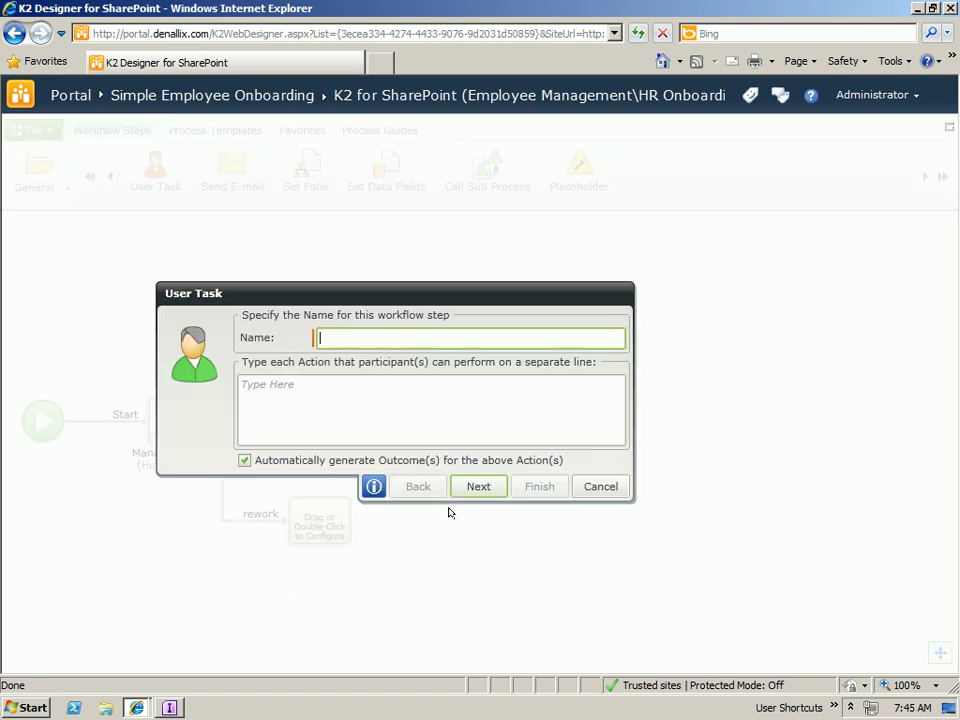
{"action": "type", "text": "rework"}
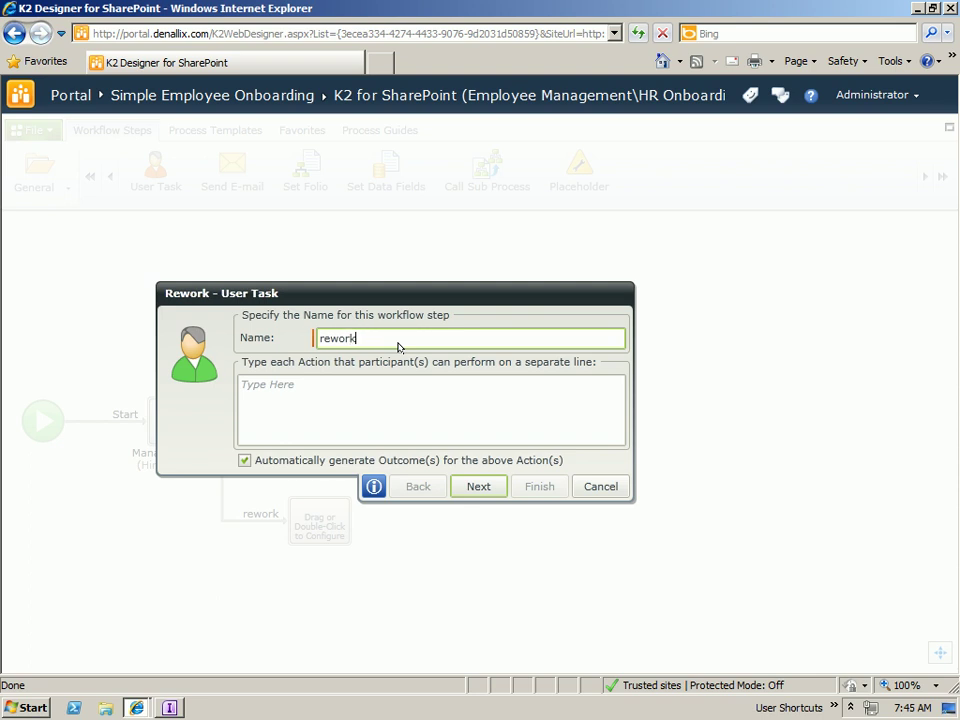
{"action": "key", "text": "Tab"}
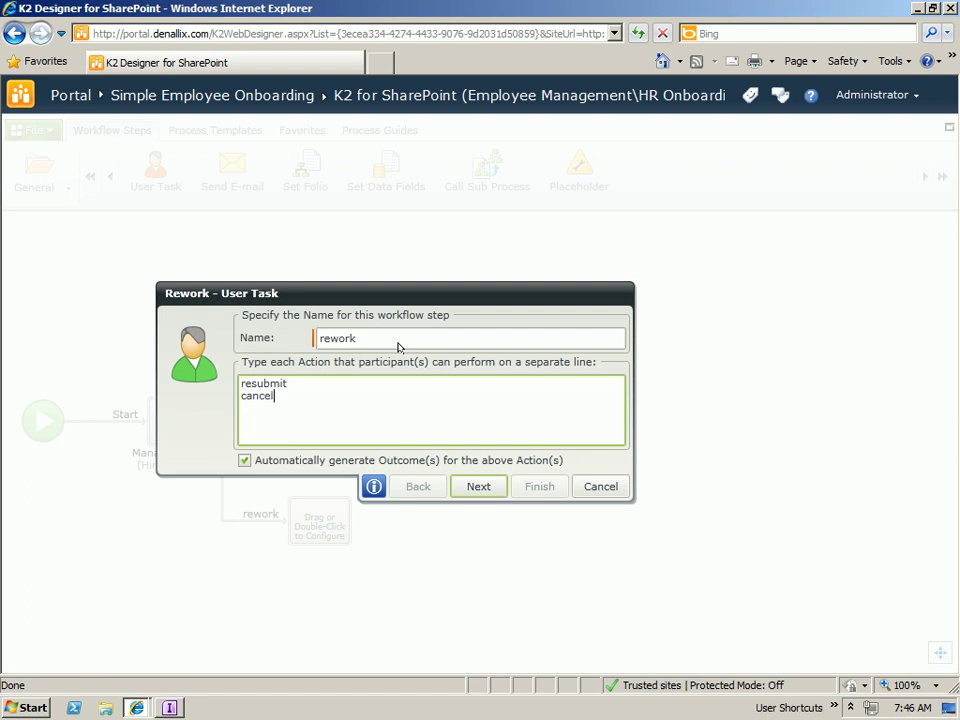
{"action": "left_click", "coordinate": [484, 484]}
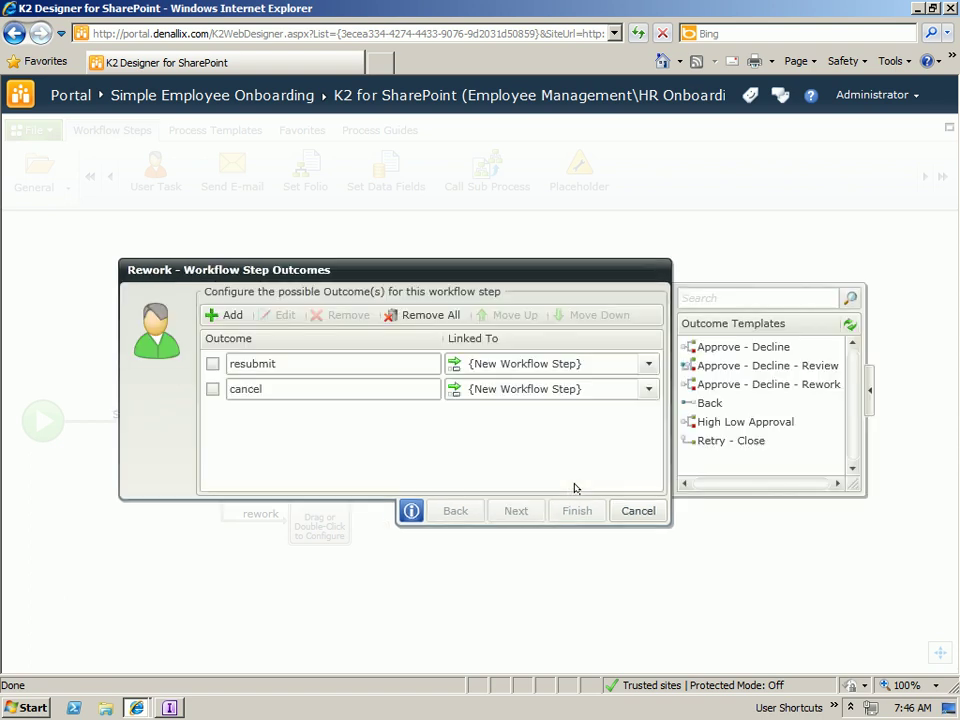
- Route resubmit back to Manager Approval and cancel to the decline branch
{"action": "left_click", "coordinate": [646, 364]}
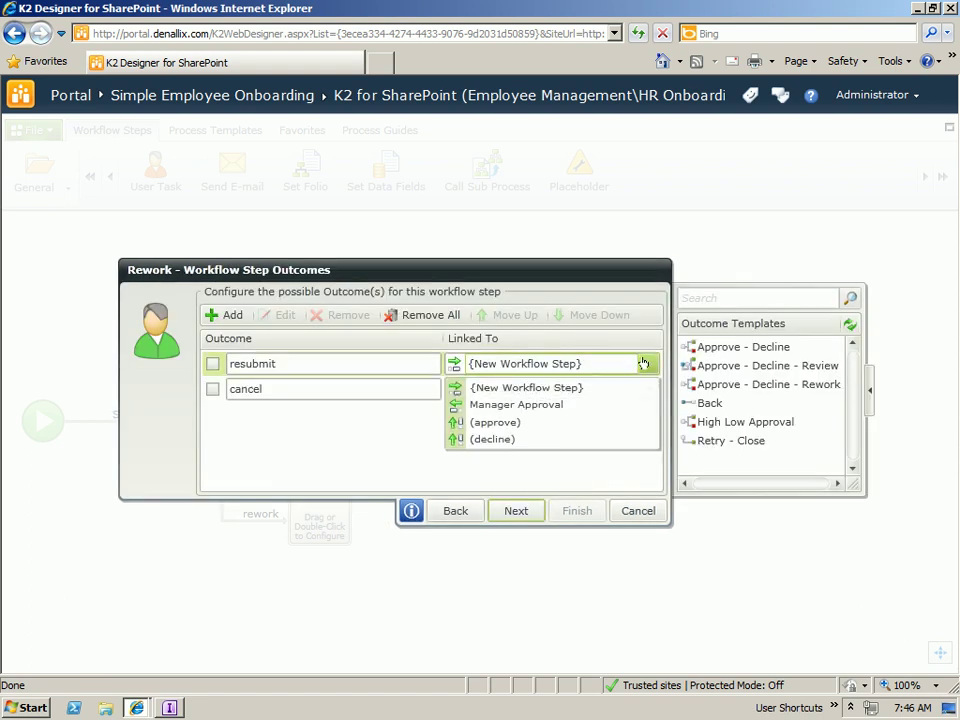
{"action": "left_click", "coordinate": [524, 408]}
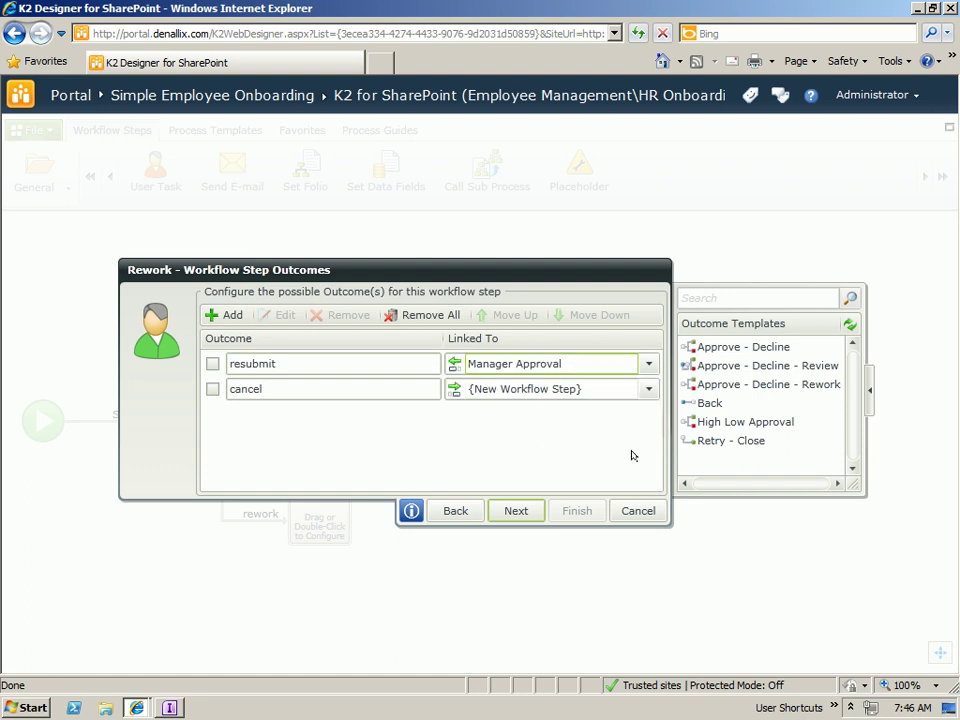
{"action": "left_click", "coordinate": [648, 389]}
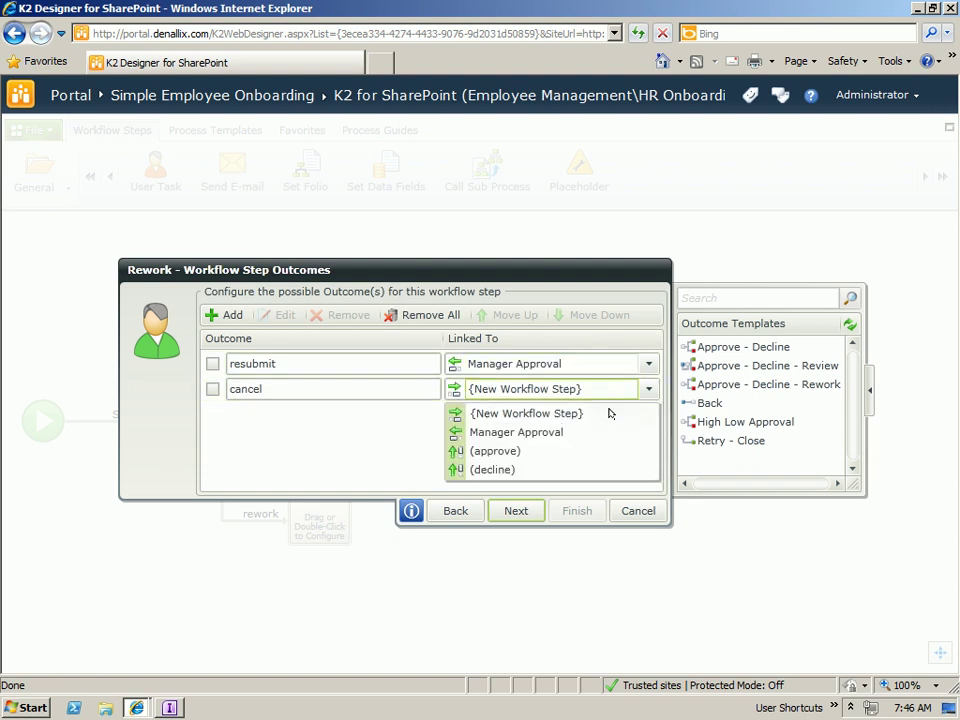
{"action": "left_click", "coordinate": [490, 469]}
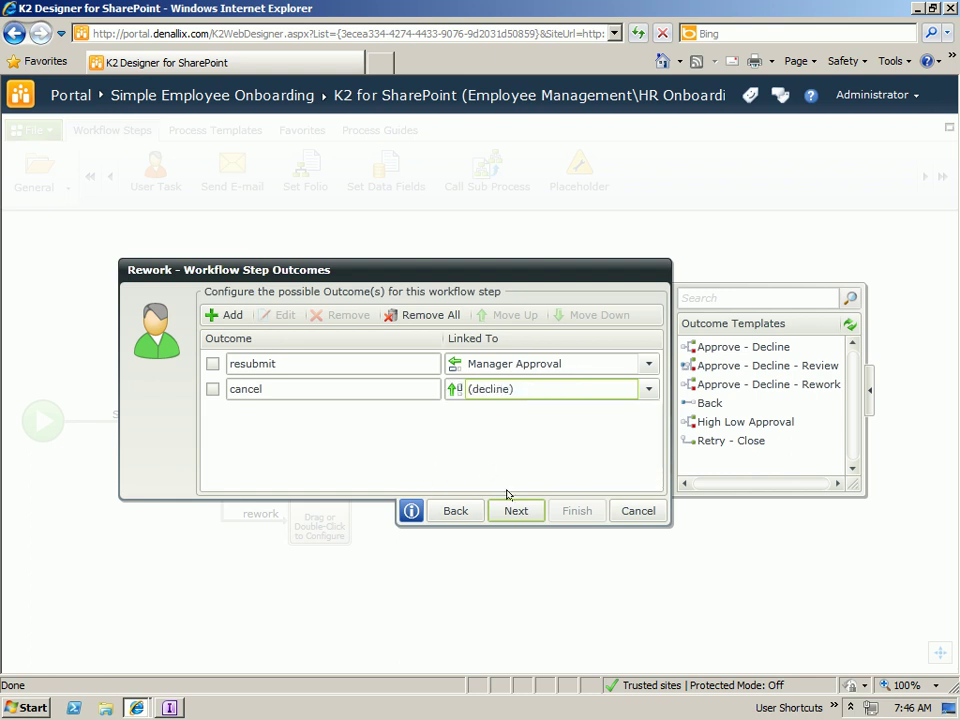
{"action": "left_click", "coordinate": [512, 508]}
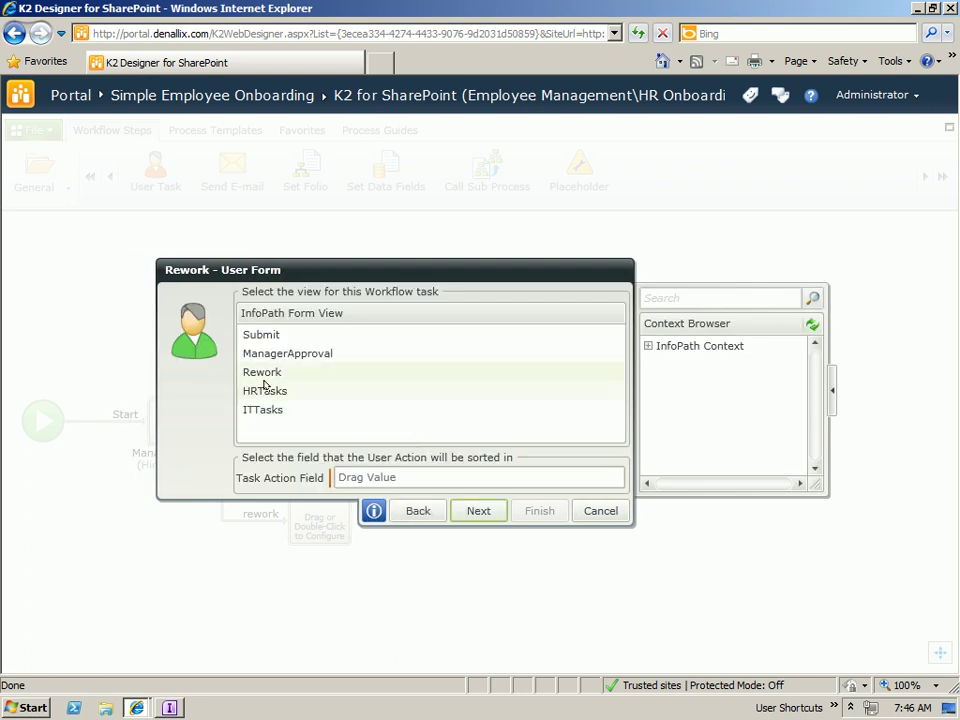
- Give the rework task the Rework view and ReworkAction field, assign it to the Originator, and finish
{"action": "left_click", "coordinate": [272, 371]}
{"action": "left_click", "coordinate": [648, 346]}
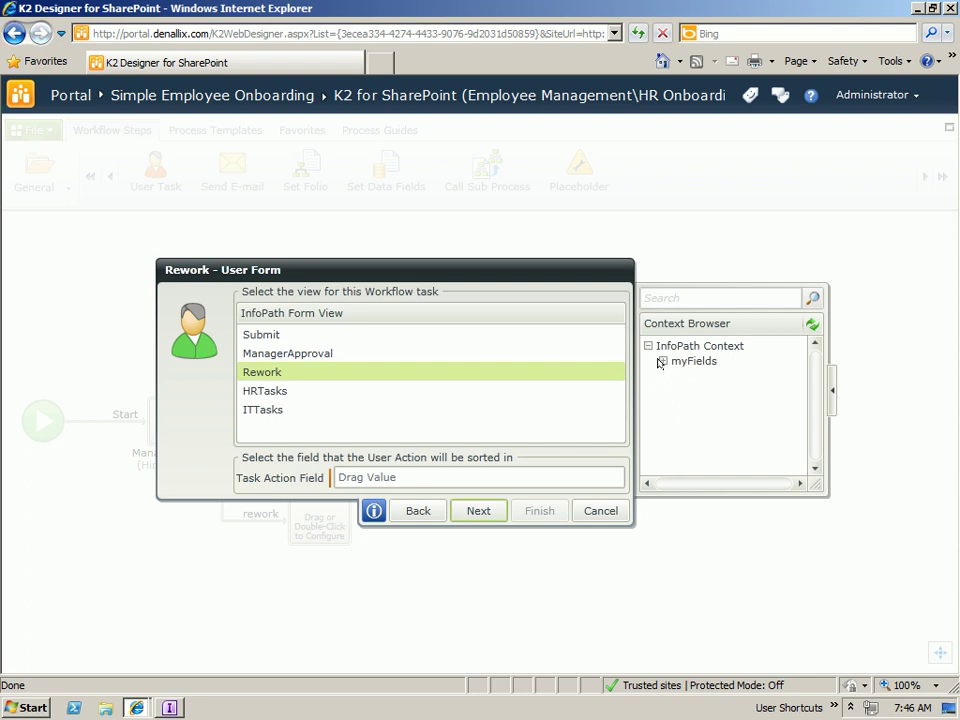
{"action": "left_click", "coordinate": [661, 361]}
{"action": "left_click", "coordinate": [677, 408]}
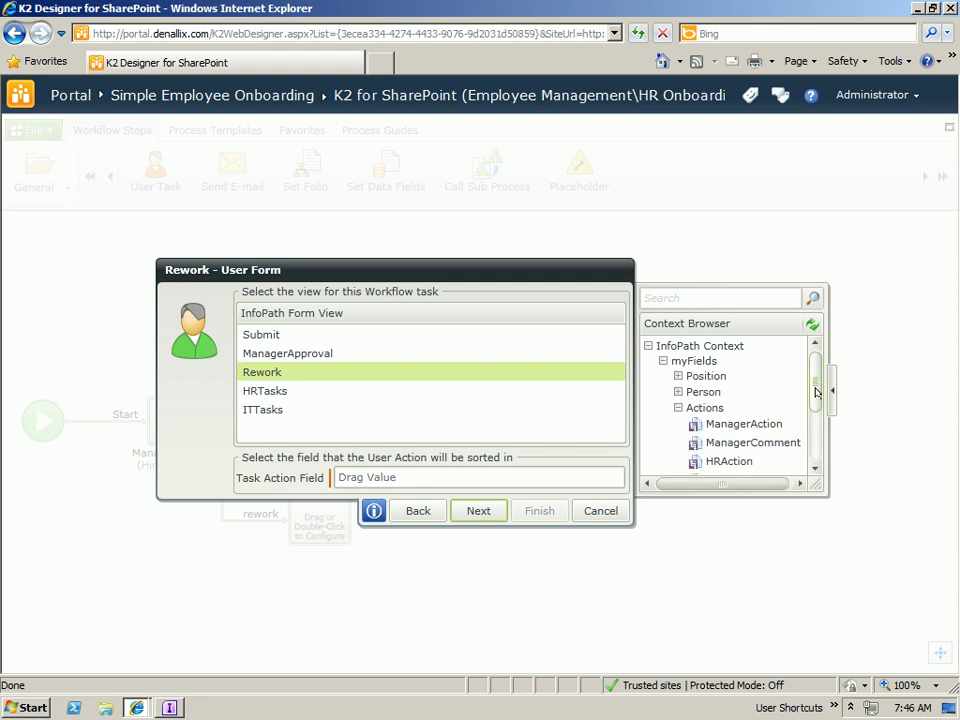
{"action": "scroll", "coordinate": [771, 446], "scroll_direction": "down", "scroll_amount": 3}
{"action": "left_click_drag", "start_coordinate": [721, 428], "coordinate": [470, 477]}
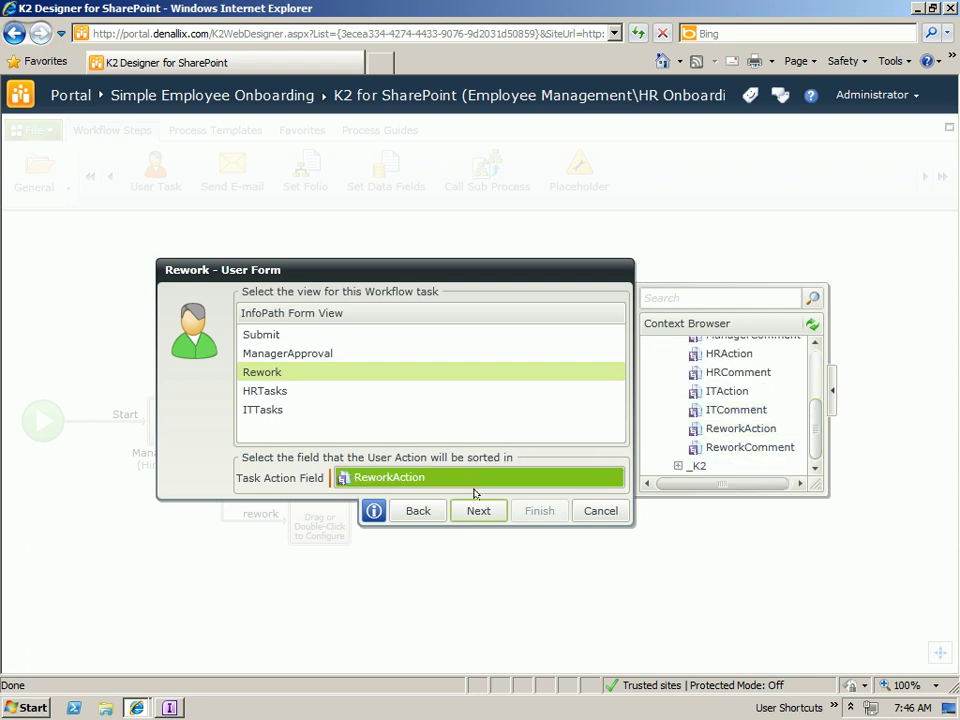
{"action": "left_click", "coordinate": [478, 510]}
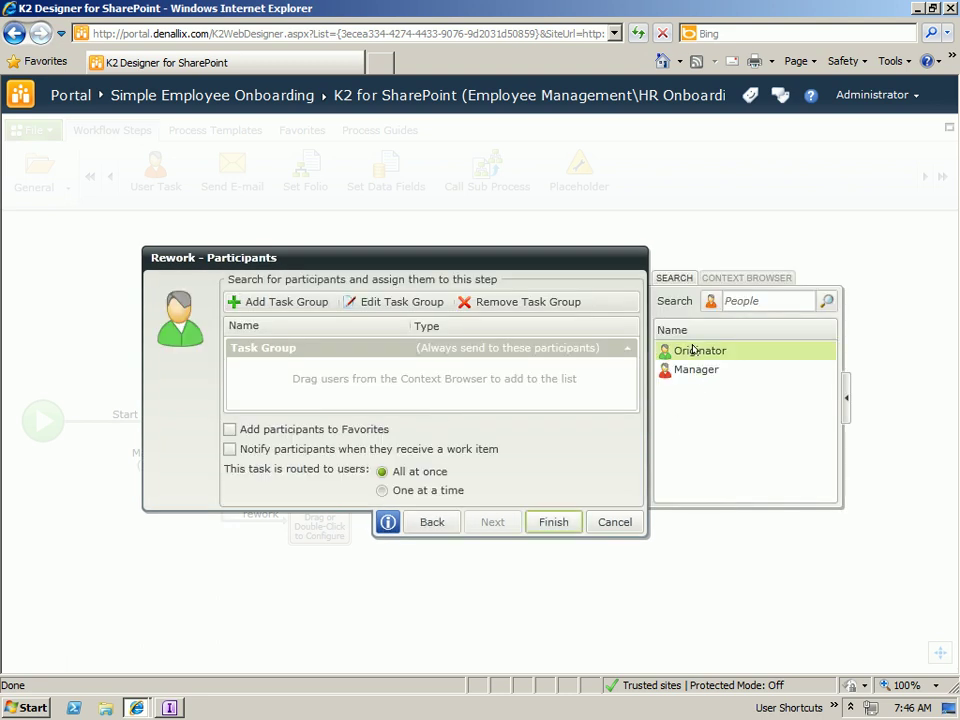
{"action": "left_click_drag", "start_coordinate": [686, 351], "coordinate": [260, 385]}
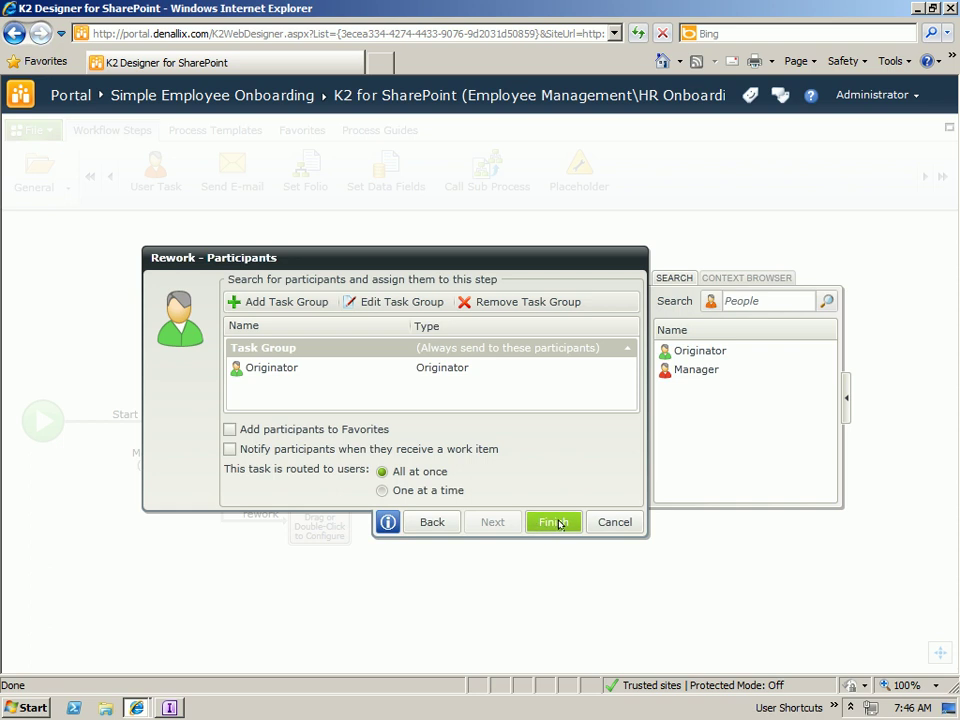
{"action": "left_click", "coordinate": [555, 522]}
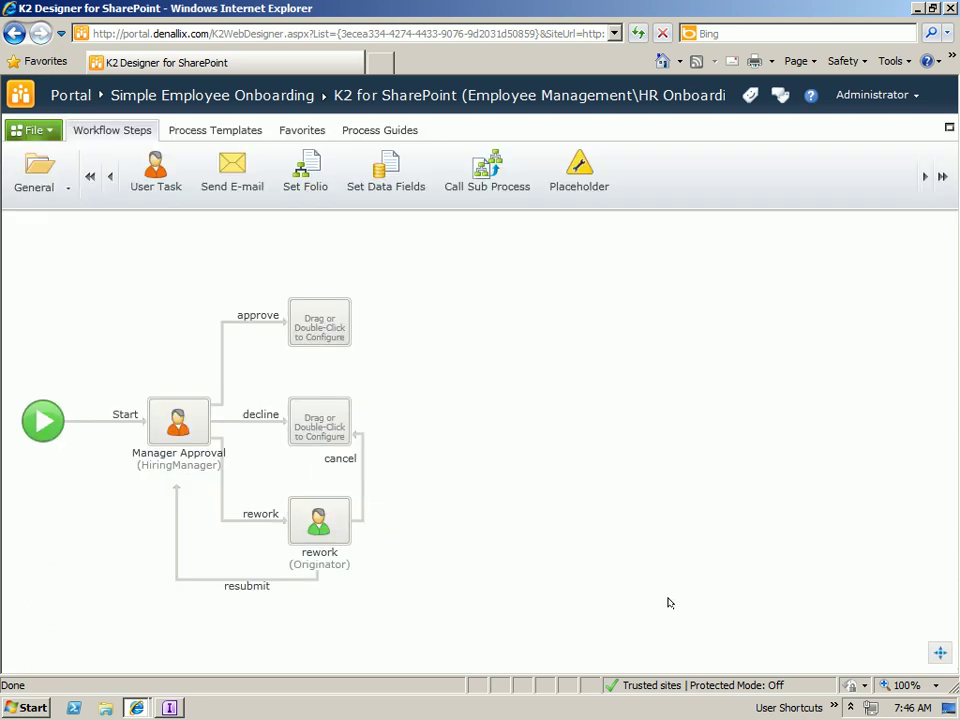
- Place a User Task named 'HR Approval' on the approve branch's empty step
{"action": "left_click", "coordinate": [317, 326]}
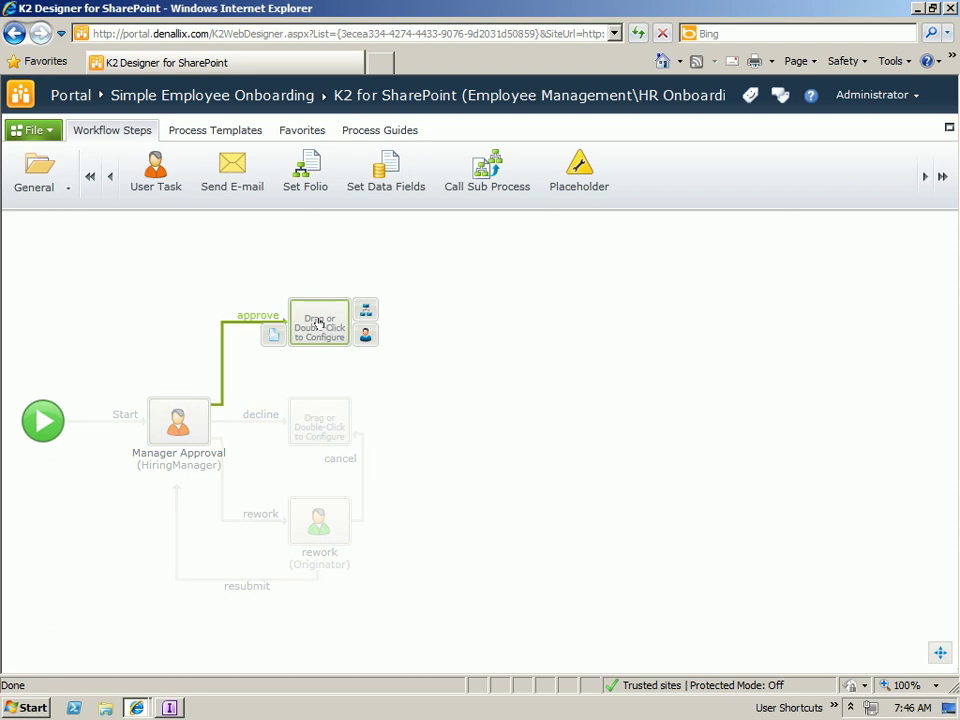
{"action": "left_click_drag", "start_coordinate": [147, 172], "coordinate": [320, 322]}
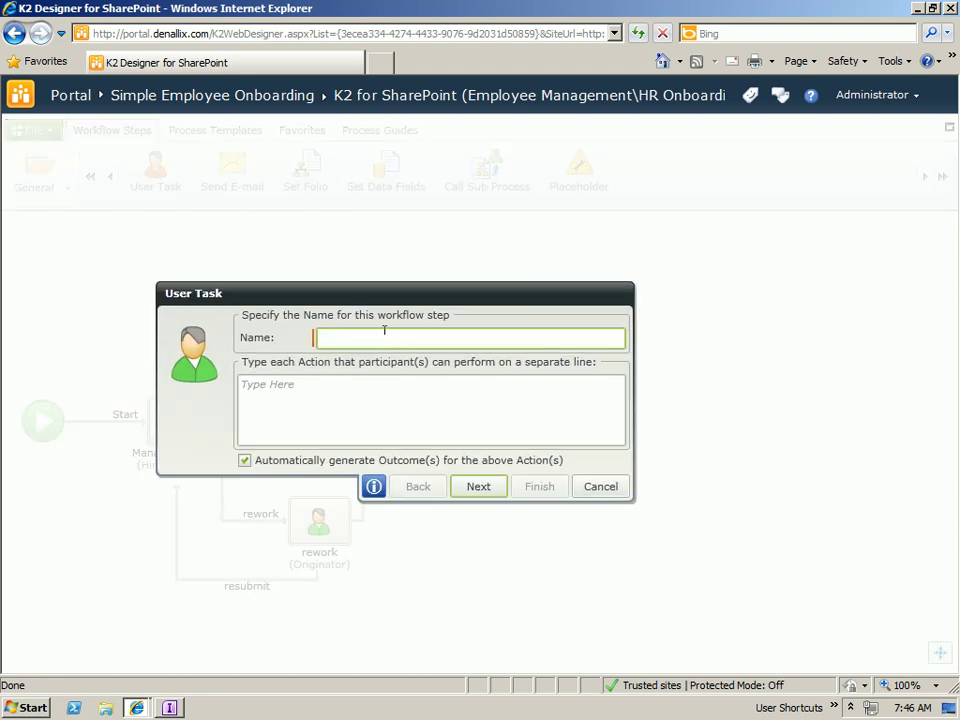
{"action": "type", "text": "Hr"}
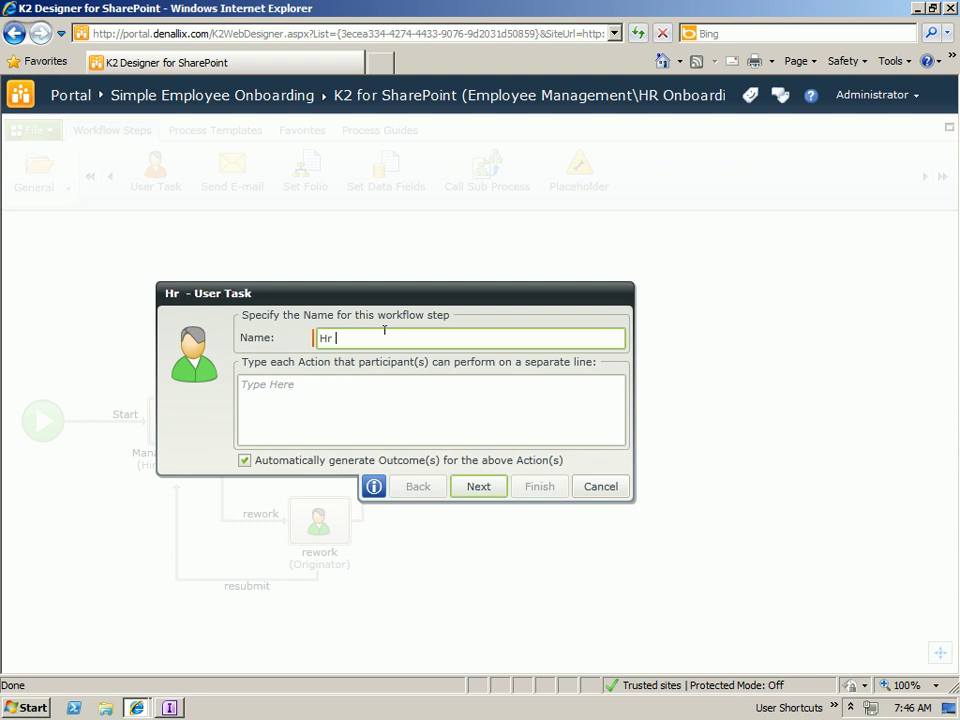
{"action": "key", "text": "BackSpace"}
{"action": "type", "text": "R Approval"}
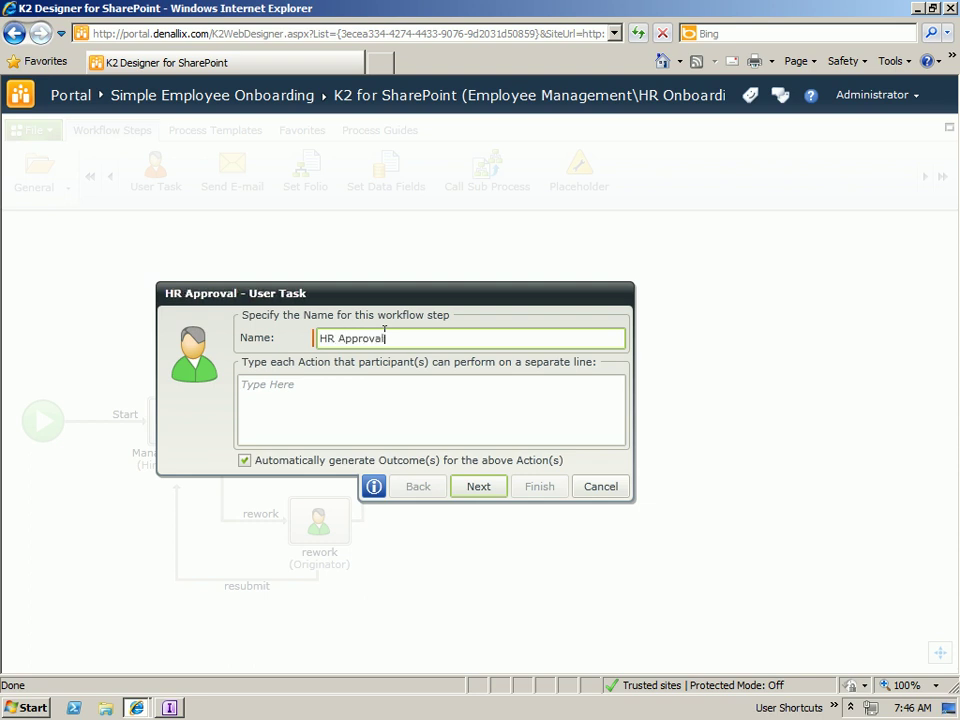
- Give HR Approval approve and decline actions, routing decline to the (decline) step
{"action": "left_click", "coordinate": [295, 395]}
{"action": "type", "text": "approve"}
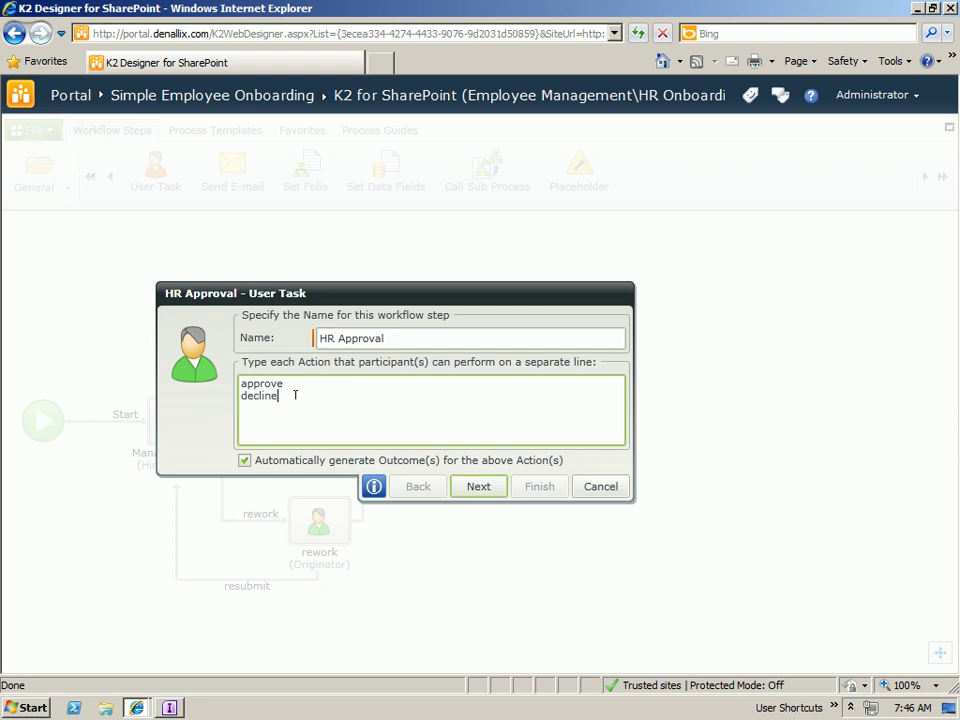
{"action": "left_click", "coordinate": [478, 486]}
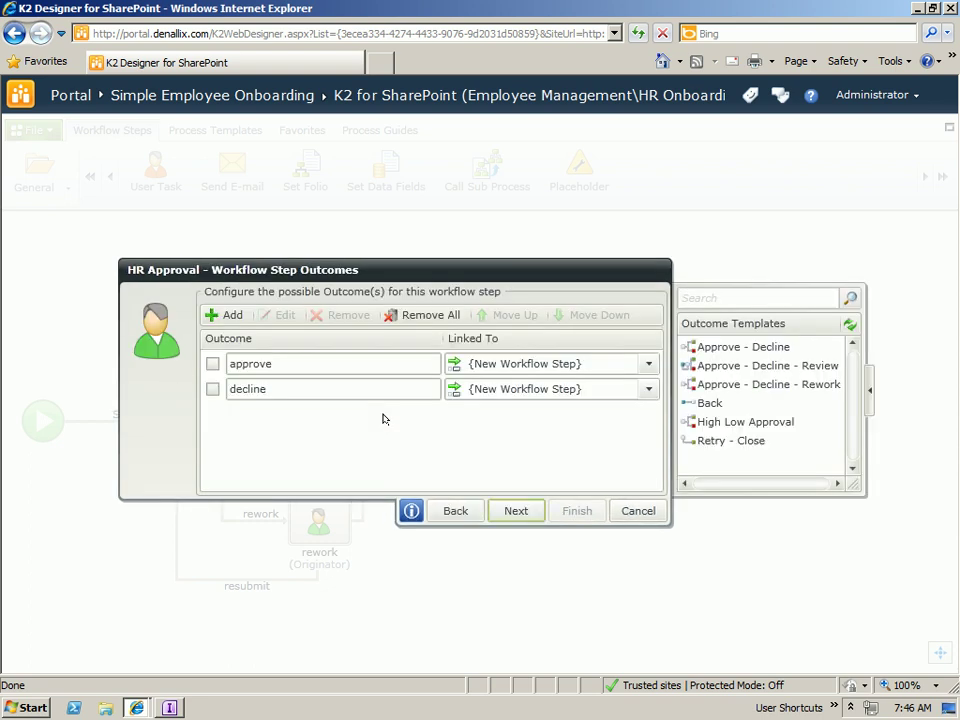
{"action": "left_click", "coordinate": [648, 389]}
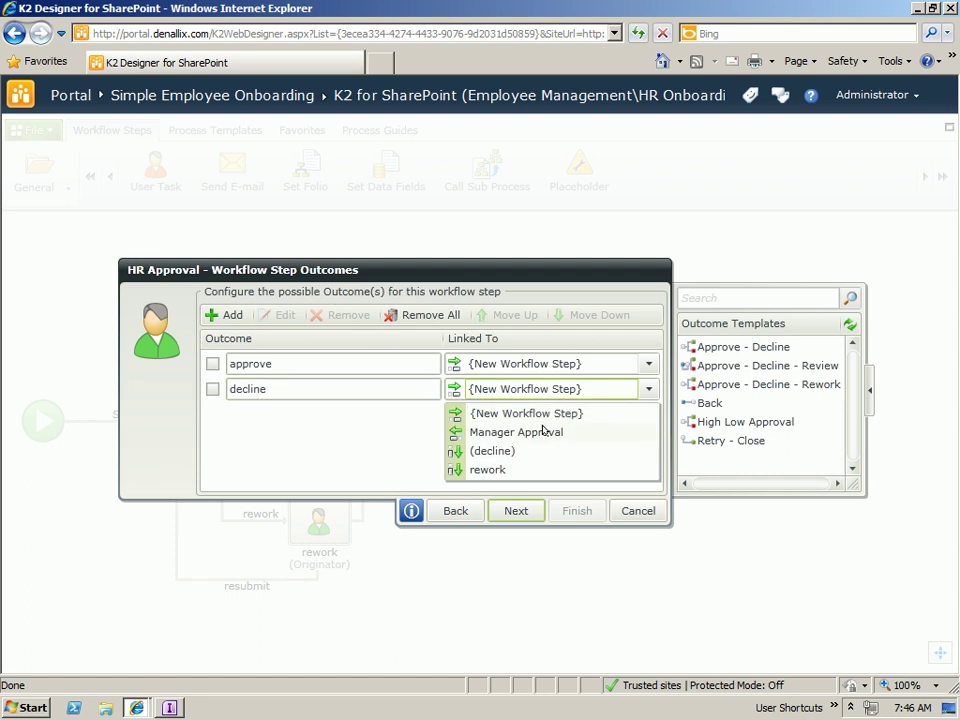
{"action": "left_click", "coordinate": [480, 452]}
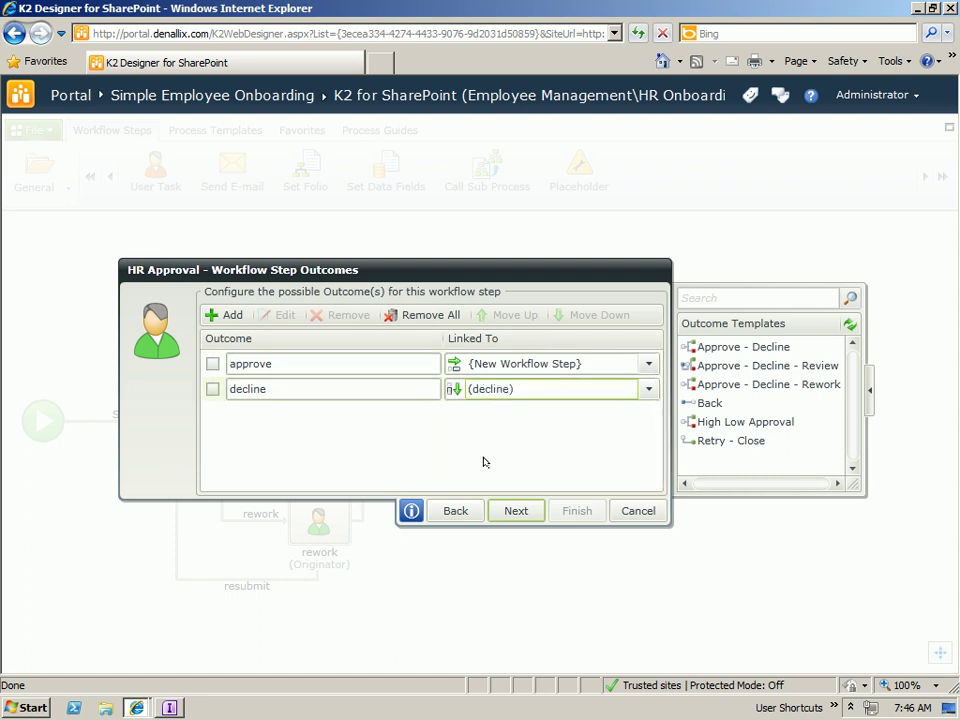
- Use the HRTasks form view with HRAction as the task action field
{"action": "left_click", "coordinate": [512, 509]}
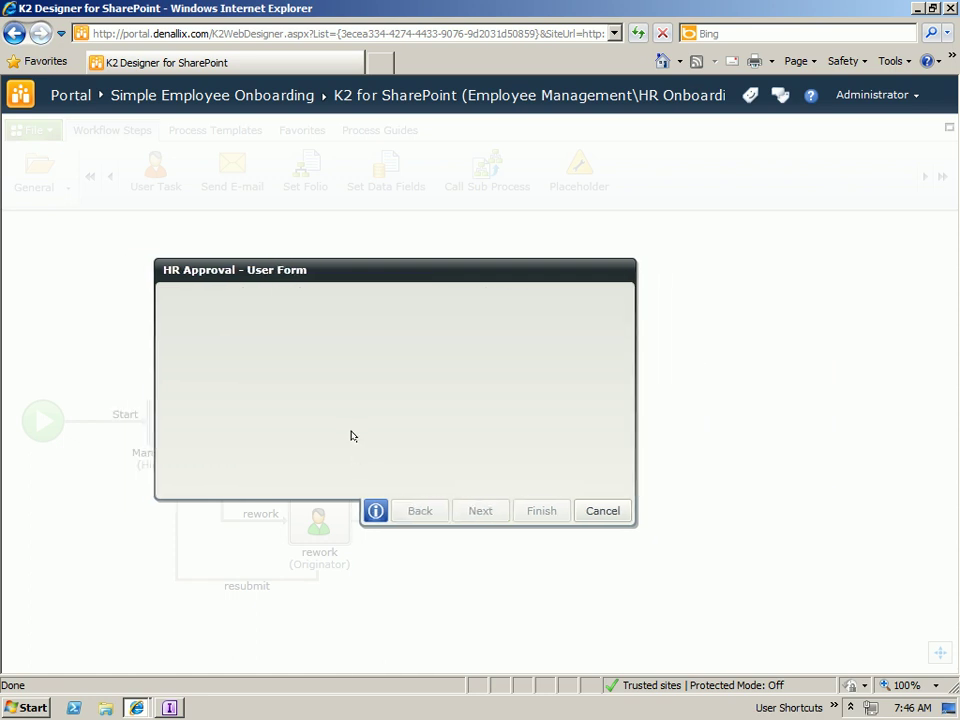
{"action": "left_click", "coordinate": [270, 390]}
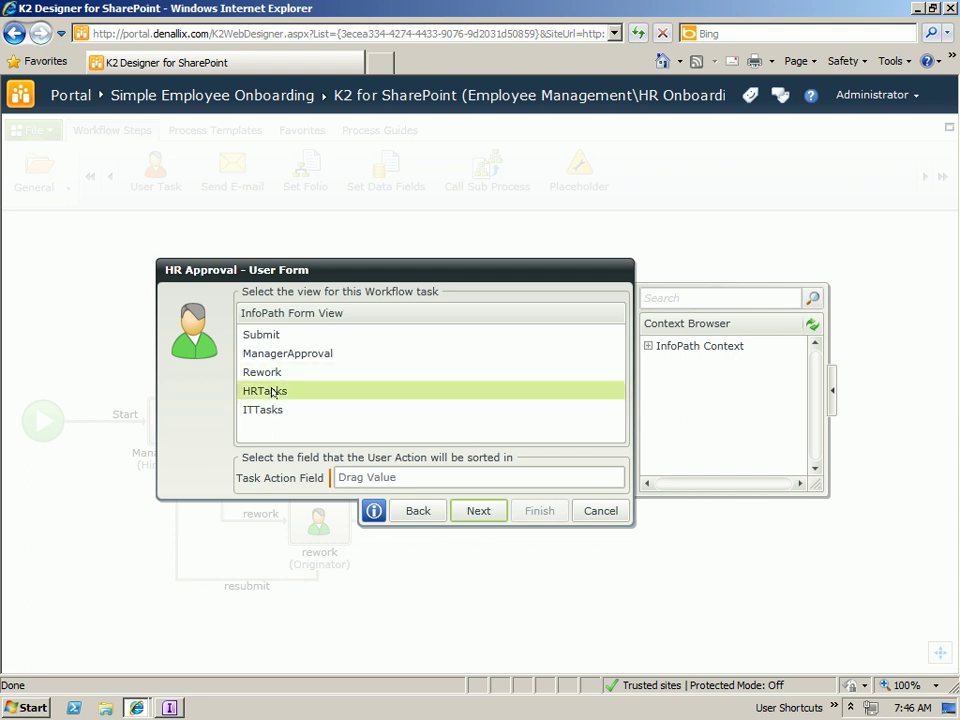
{"action": "left_click", "coordinate": [647, 346]}
{"action": "left_click", "coordinate": [663, 361]}
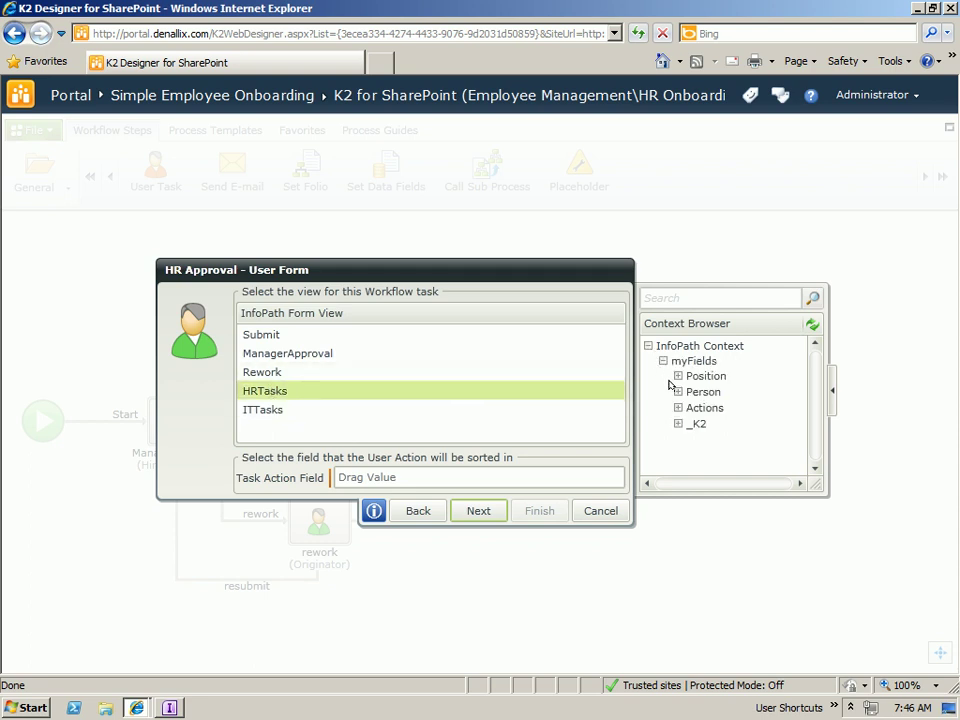
{"action": "left_click", "coordinate": [678, 408]}
{"action": "left_click_drag", "start_coordinate": [736, 461], "coordinate": [458, 480]}
- Search roles for HR and assign the HR Approvers role as the task group
{"action": "left_click", "coordinate": [477, 510]}
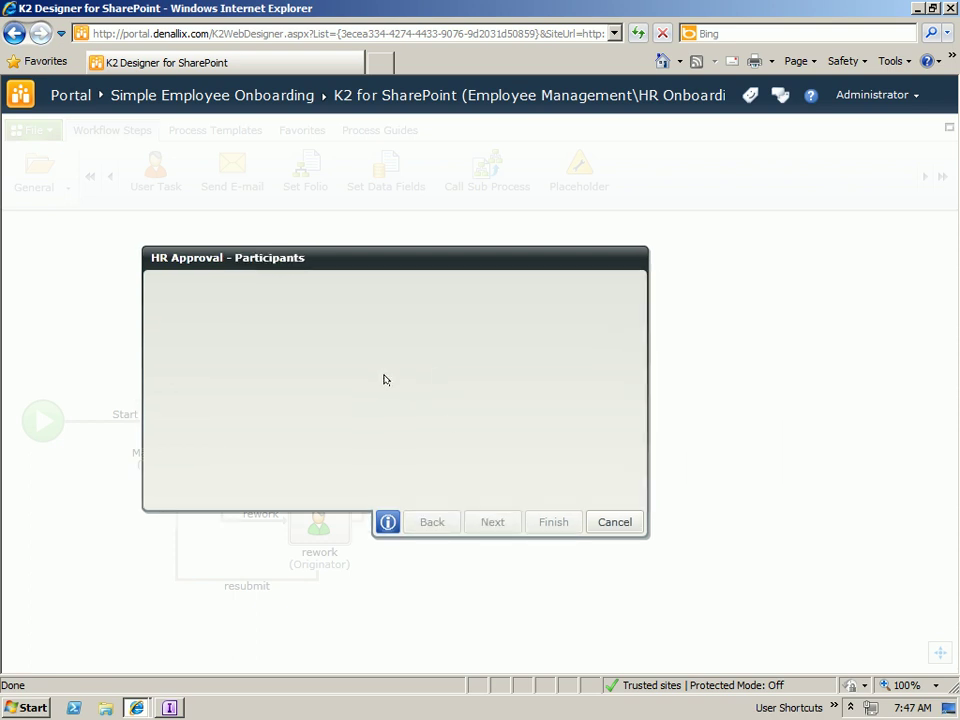
{"action": "left_click", "coordinate": [710, 300]}
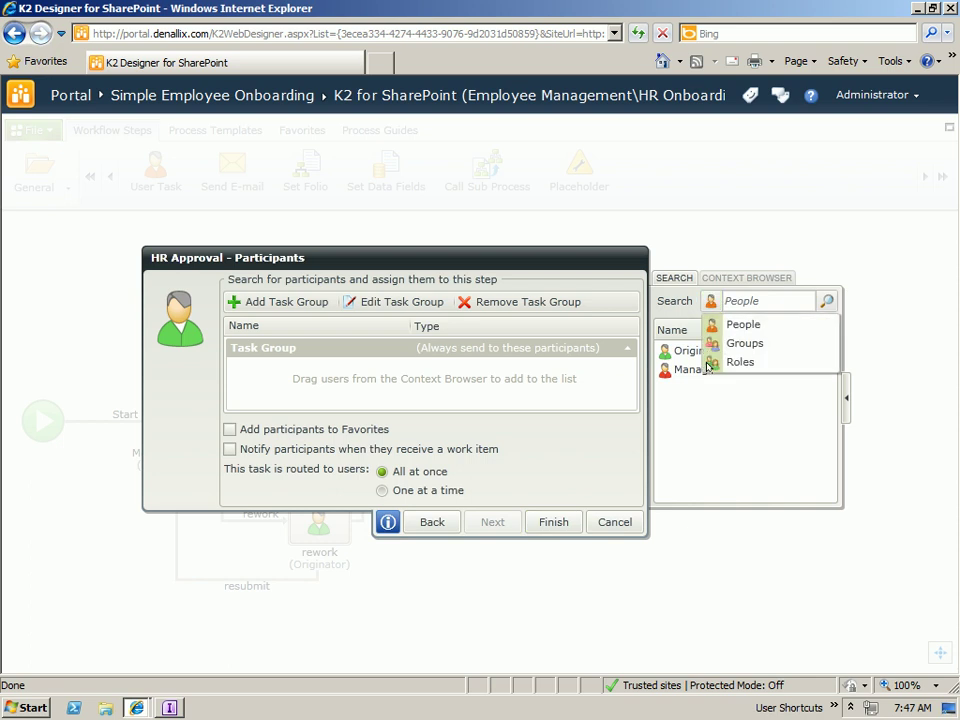
{"action": "left_click", "coordinate": [742, 361]}
{"action": "left_click", "coordinate": [737, 298]}
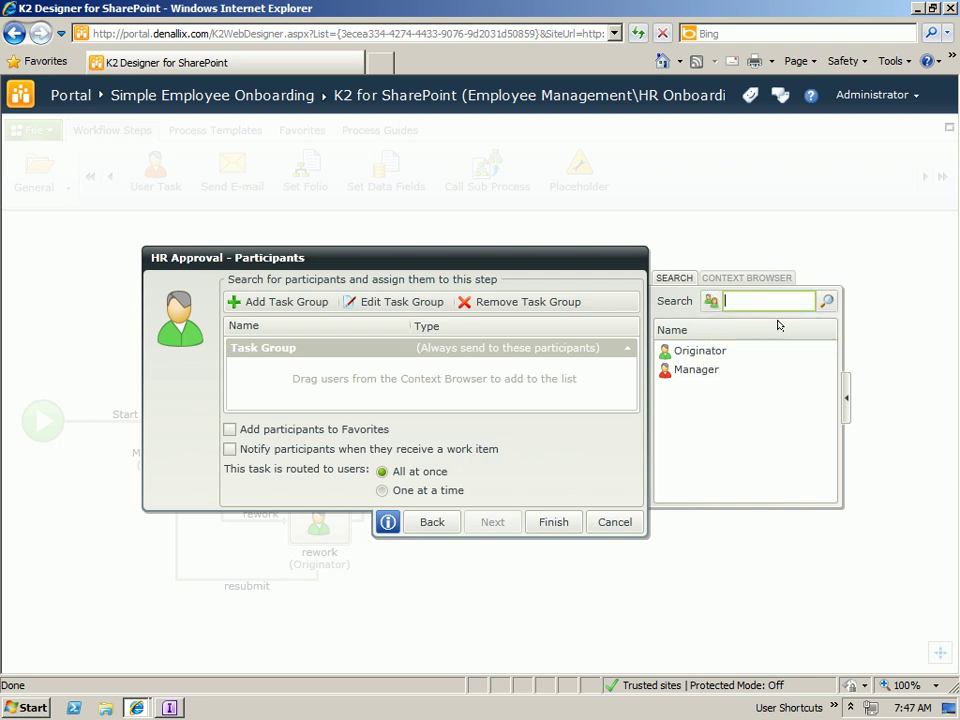
{"action": "left_click", "coordinate": [826, 301]}
{"action": "left_click_drag", "start_coordinate": [700, 351], "coordinate": [481, 414]}
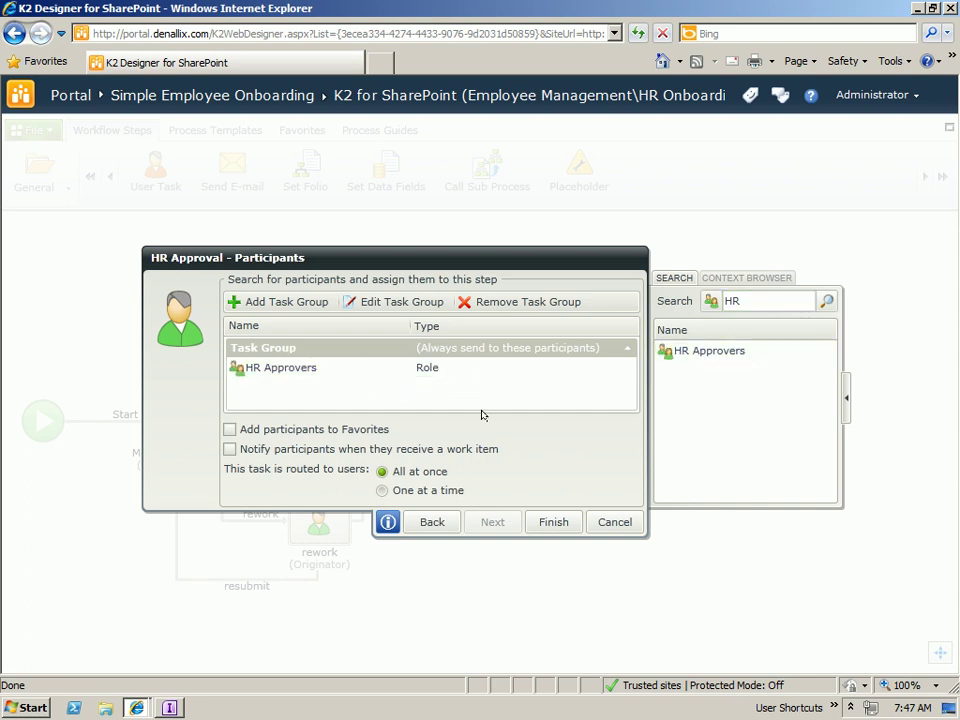
- Finish HR Approval and drop an Active Directory Create New User step after its approve outcome
{"action": "left_click", "coordinate": [554, 523]}
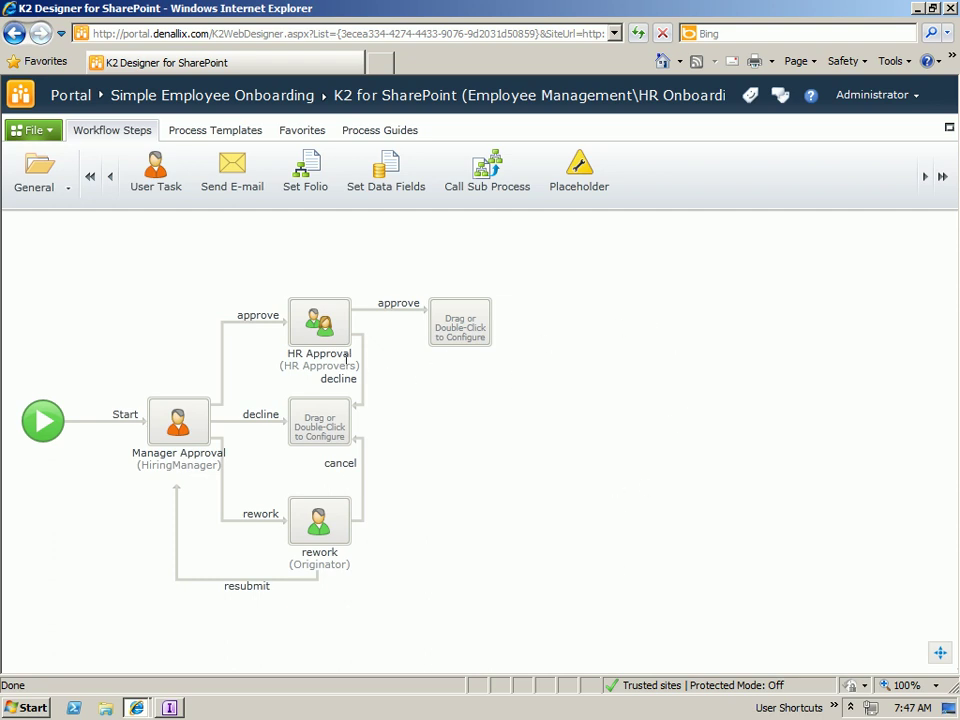
{"action": "mouse_move", "coordinate": [425, 348]}
{"action": "left_click", "coordinate": [66, 187]}
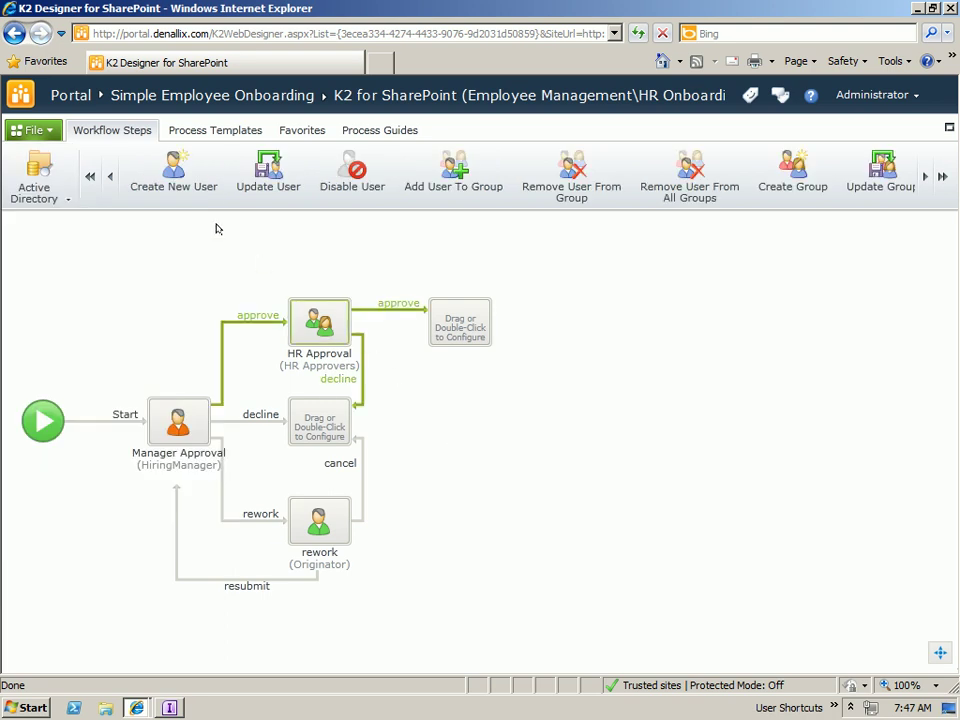
{"action": "left_click_drag", "start_coordinate": [161, 182], "coordinate": [458, 322]}
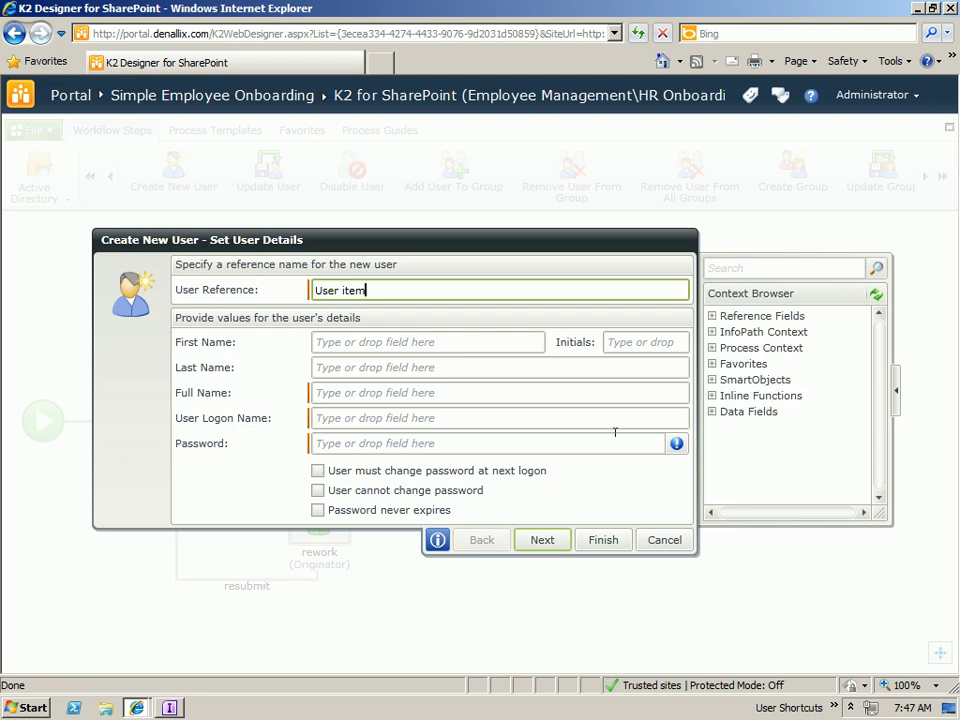
- Map FirstName into First Name, and FirstName plus LastName into Full Name
{"action": "left_click", "coordinate": [712, 332]}
{"action": "left_click", "coordinate": [727, 347]}
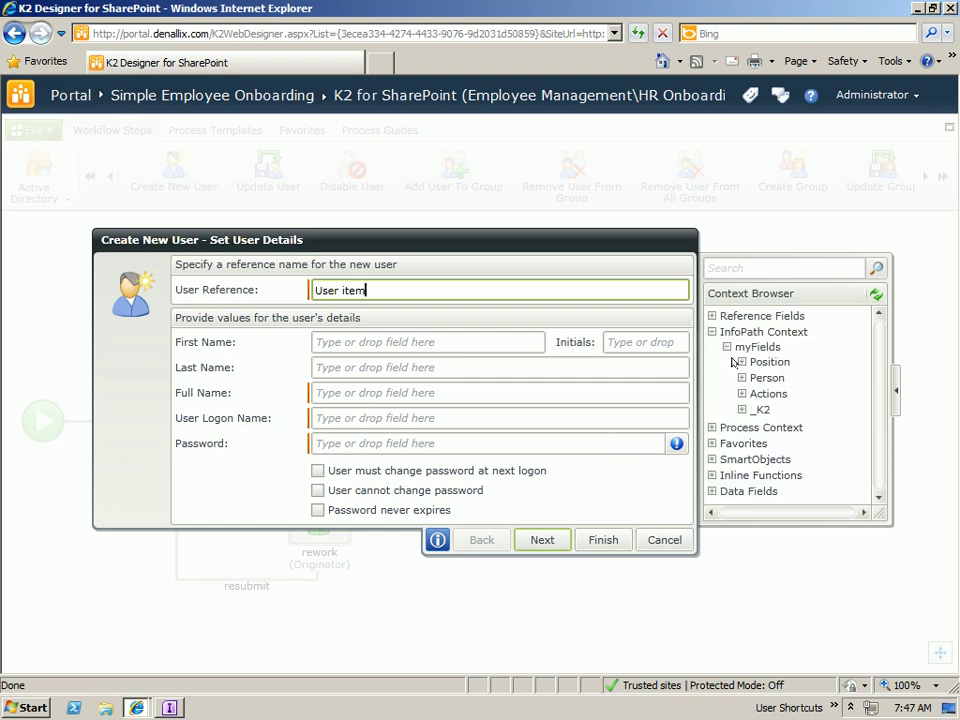
{"action": "left_click", "coordinate": [741, 362]}
{"action": "left_click", "coordinate": [741, 453]}
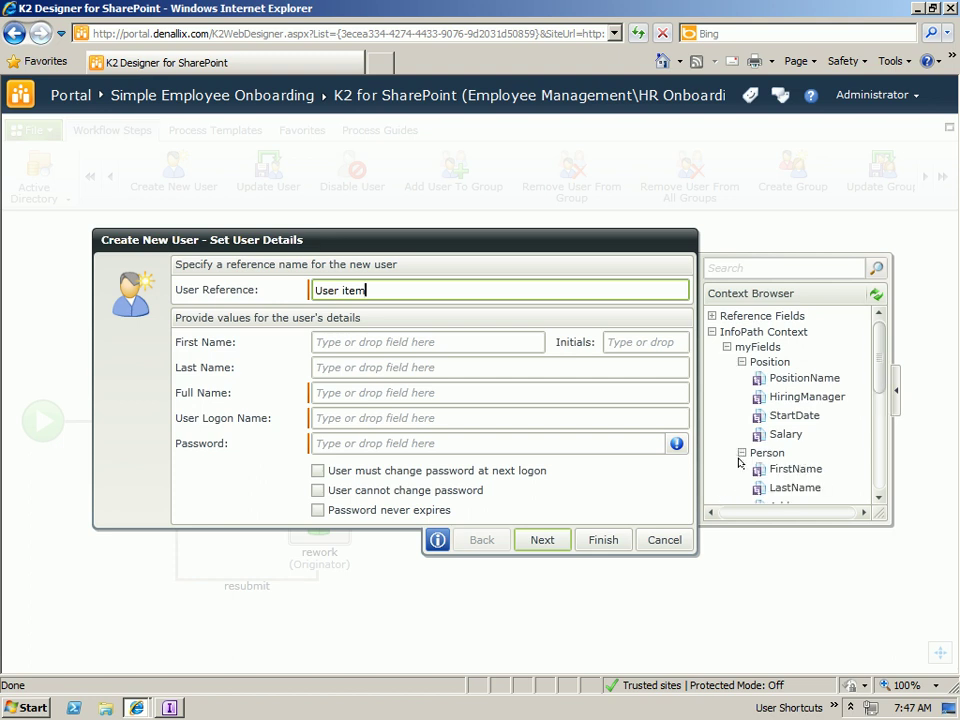
{"action": "scroll", "coordinate": [800, 400], "scroll_direction": "down", "scroll_amount": 3}
{"action": "left_click_drag", "start_coordinate": [795, 369], "coordinate": [495, 364]}
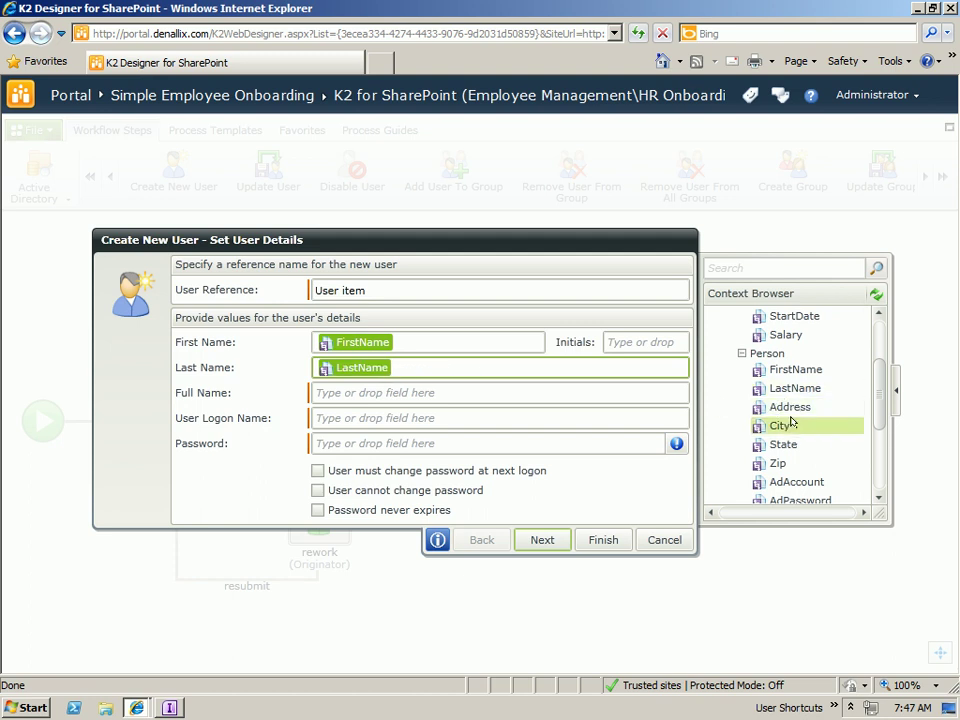
{"action": "left_click_drag", "start_coordinate": [795, 369], "coordinate": [388, 394]}
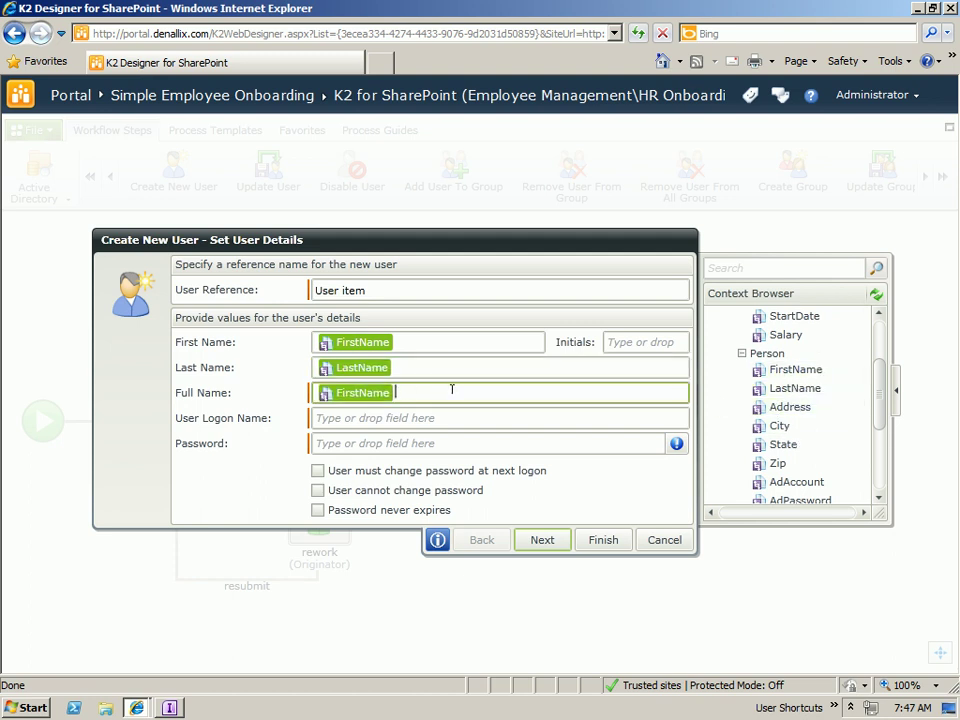
{"action": "left_click_drag", "start_coordinate": [786, 388], "coordinate": [514, 392]}
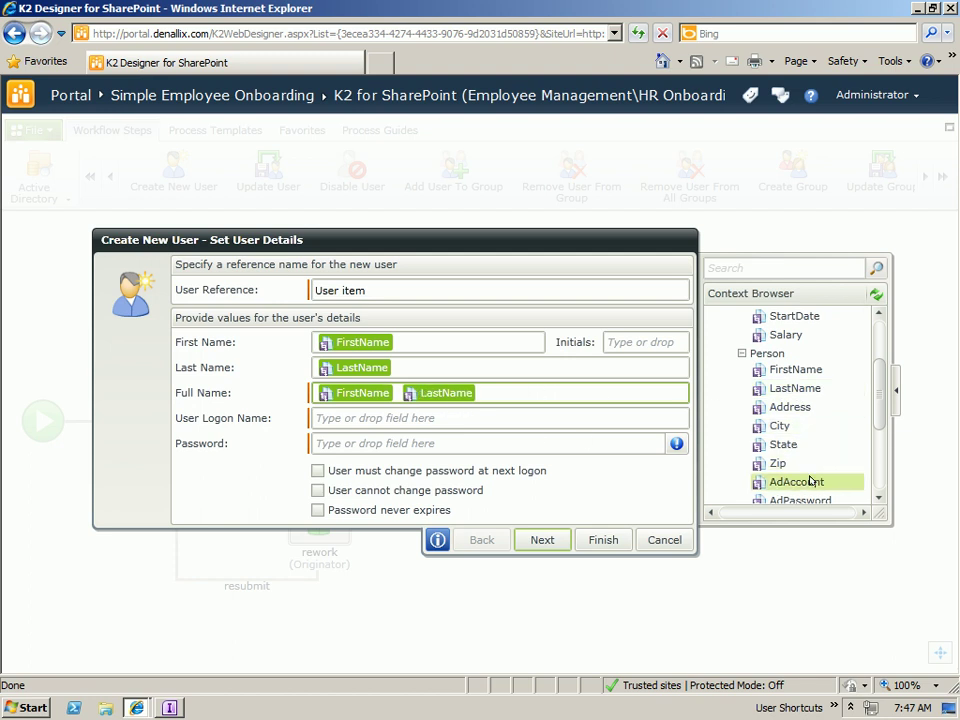
{"action": "left_click_drag", "start_coordinate": [810, 482], "coordinate": [400, 418]}
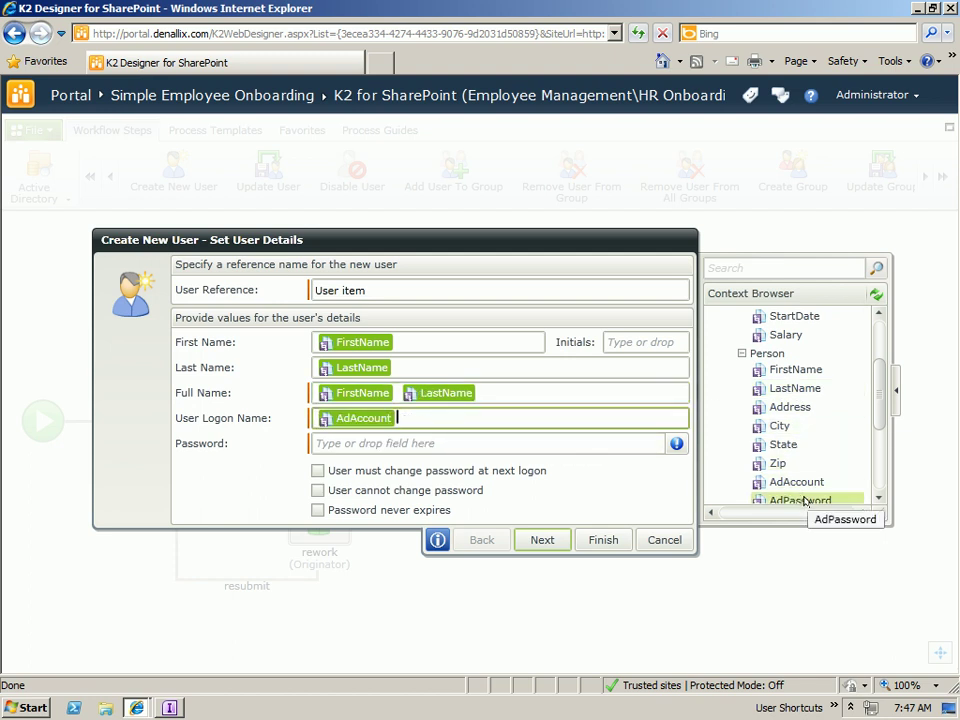
{"action": "left_click_drag", "start_coordinate": [782, 499], "coordinate": [484, 443]}
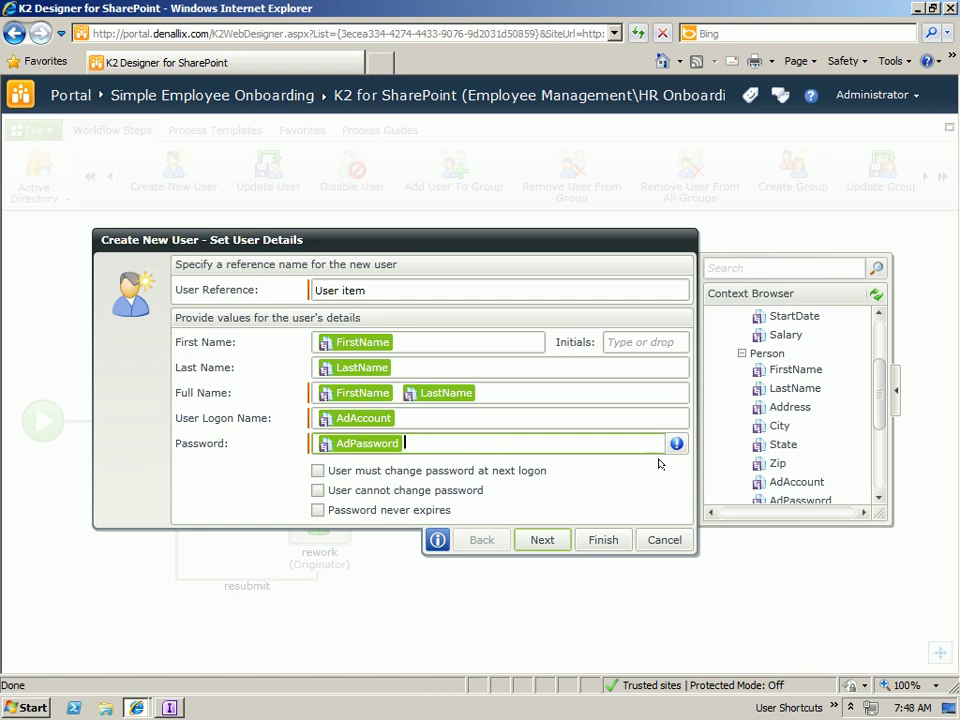
{"action": "left_click", "coordinate": [317, 470]}
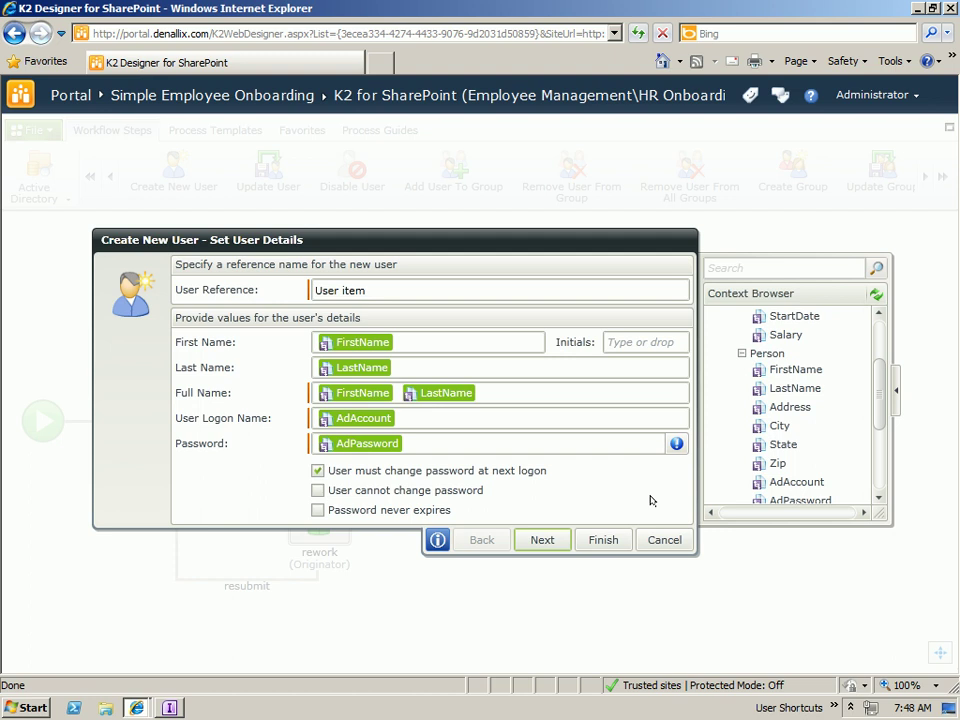
{"action": "left_click", "coordinate": [654, 340]}
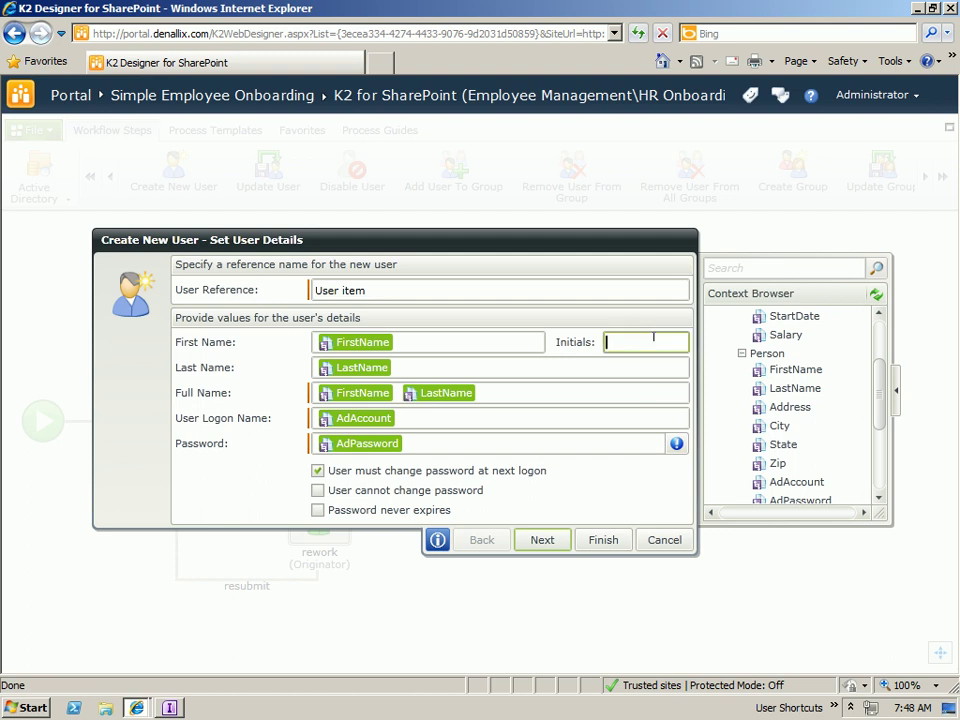
{"action": "left_click", "coordinate": [739, 352]}
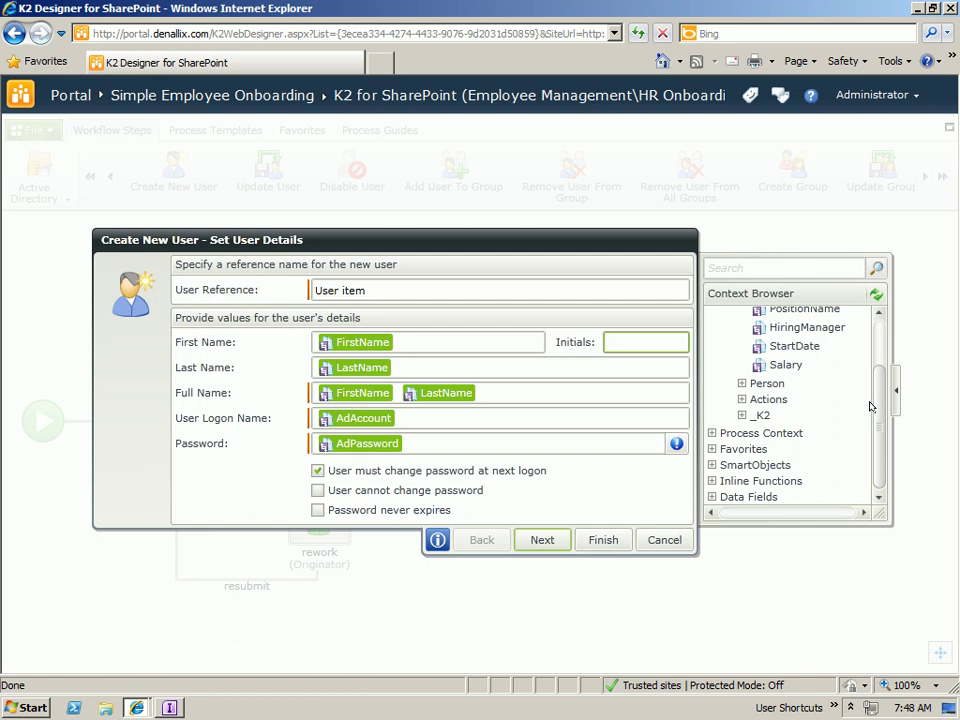
{"action": "scroll", "coordinate": [870, 406], "scroll_direction": "up", "scroll_amount": 3}
{"action": "left_click", "coordinate": [737, 362]}
{"action": "left_click", "coordinate": [712, 331]}
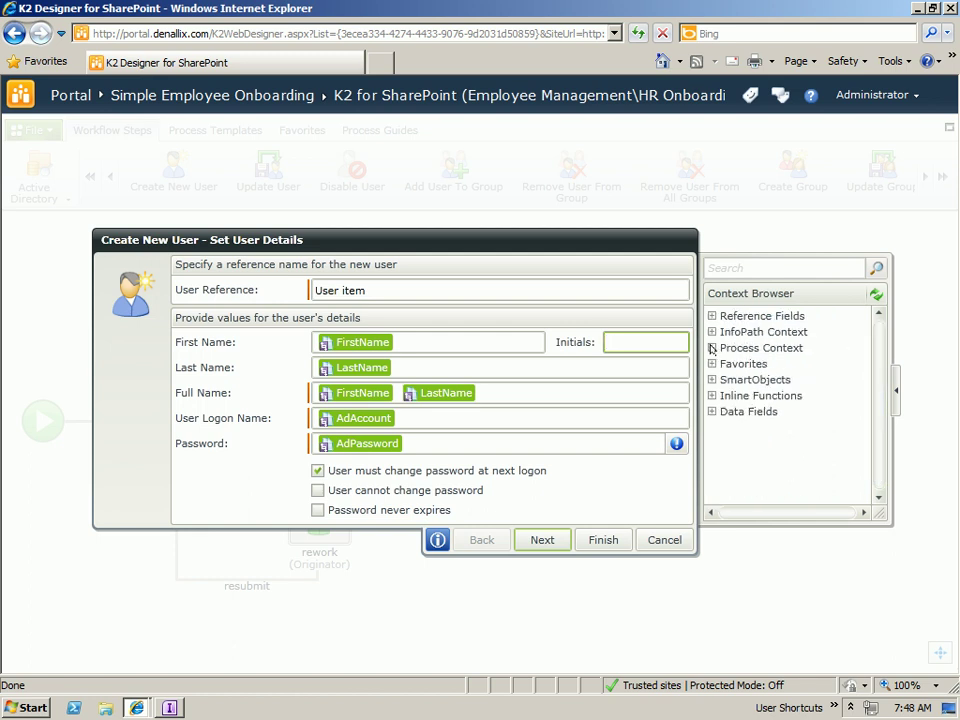
- Put an expression in Initials starting with Left(FirstName, 1)
{"action": "left_click", "coordinate": [712, 395]}
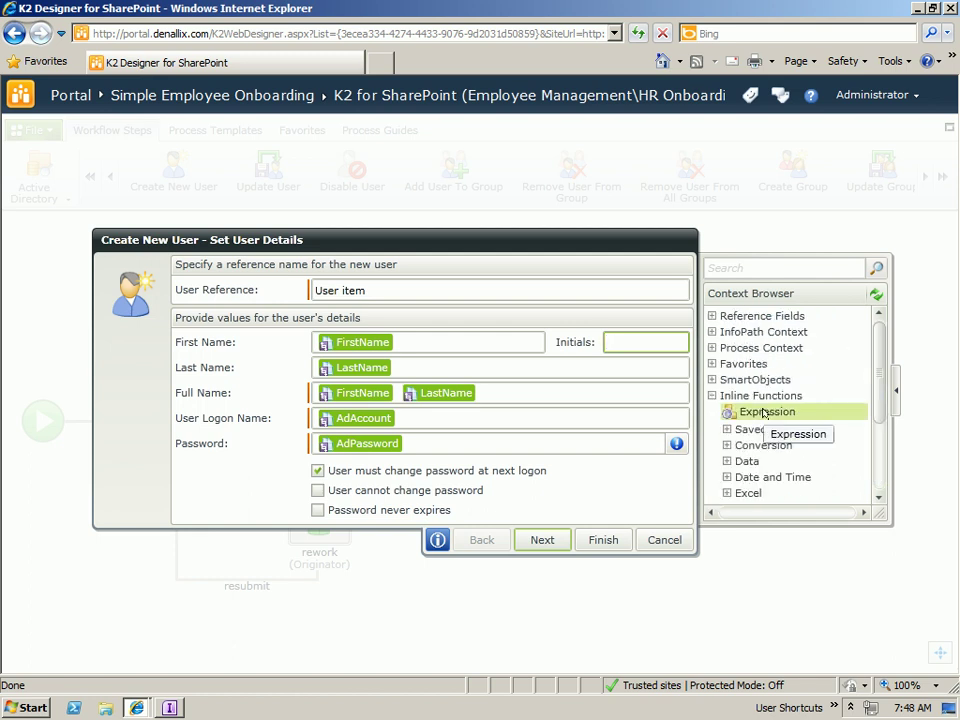
{"action": "left_click_drag", "start_coordinate": [795, 412], "coordinate": [652, 346]}
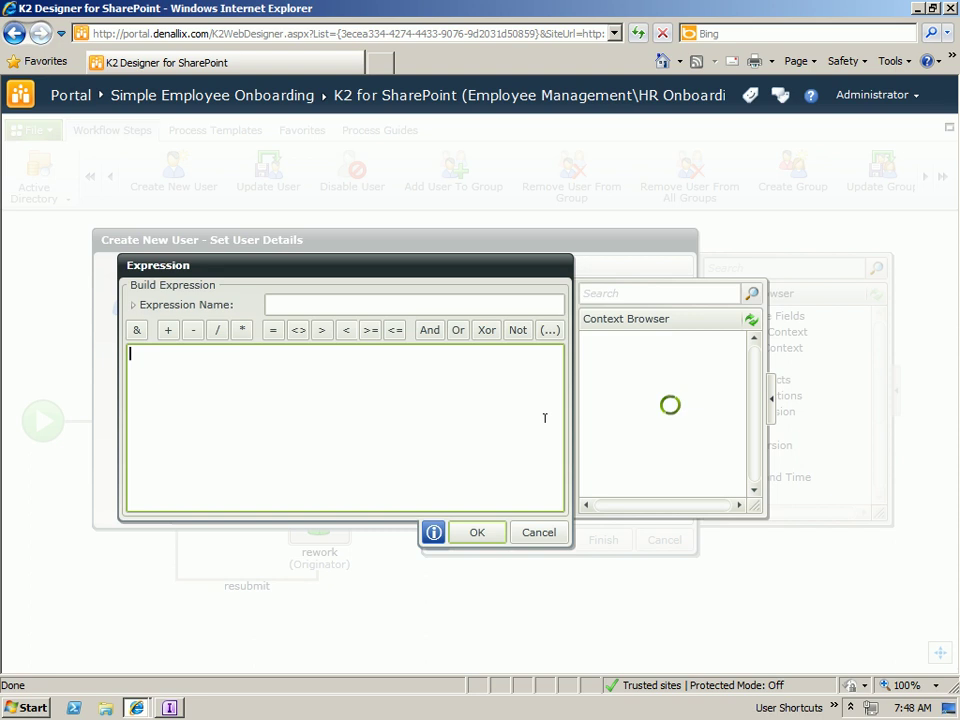
{"action": "left_click", "coordinate": [587, 421]}
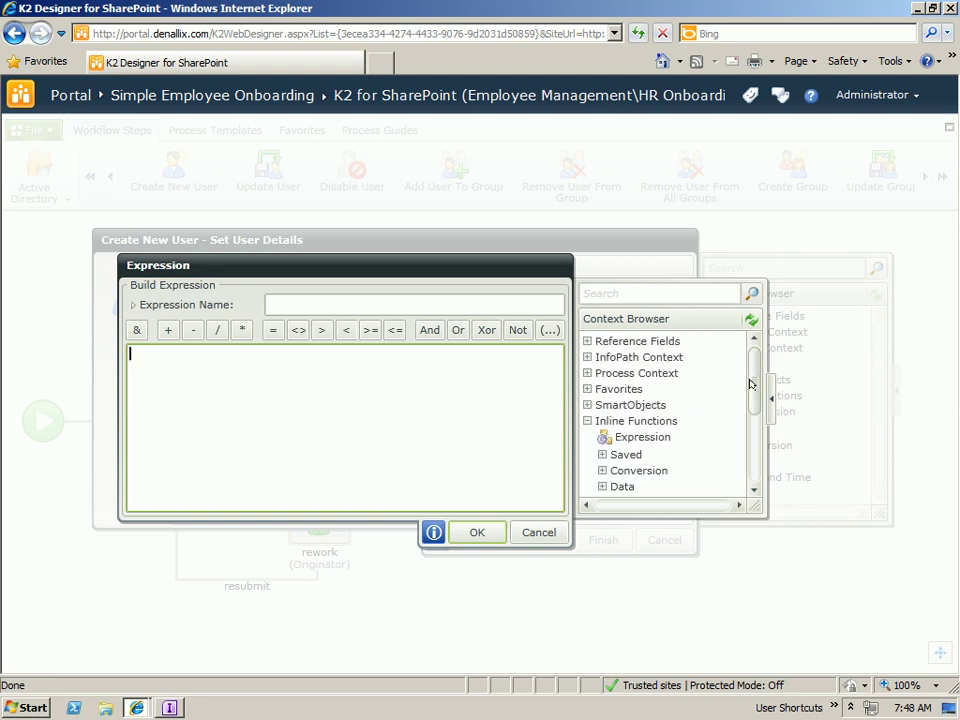
{"action": "scroll", "coordinate": [745, 425], "scroll_direction": "down", "scroll_amount": 3}
{"action": "scroll", "coordinate": [745, 425], "scroll_direction": "down", "scroll_amount": 1}
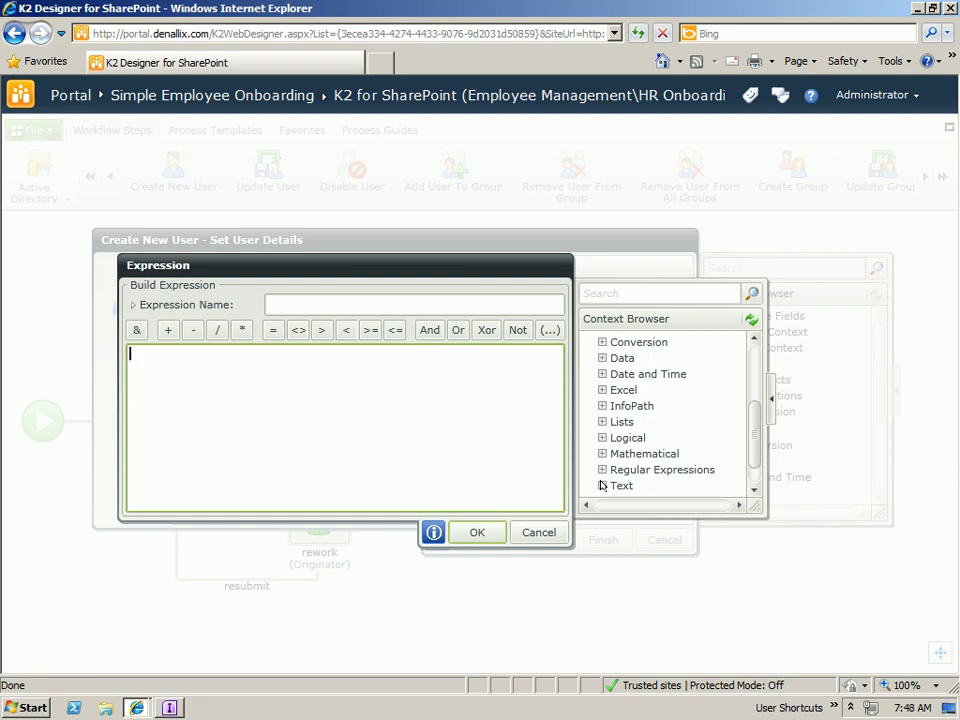
{"action": "left_click_drag", "start_coordinate": [752, 392], "coordinate": [746, 438]}
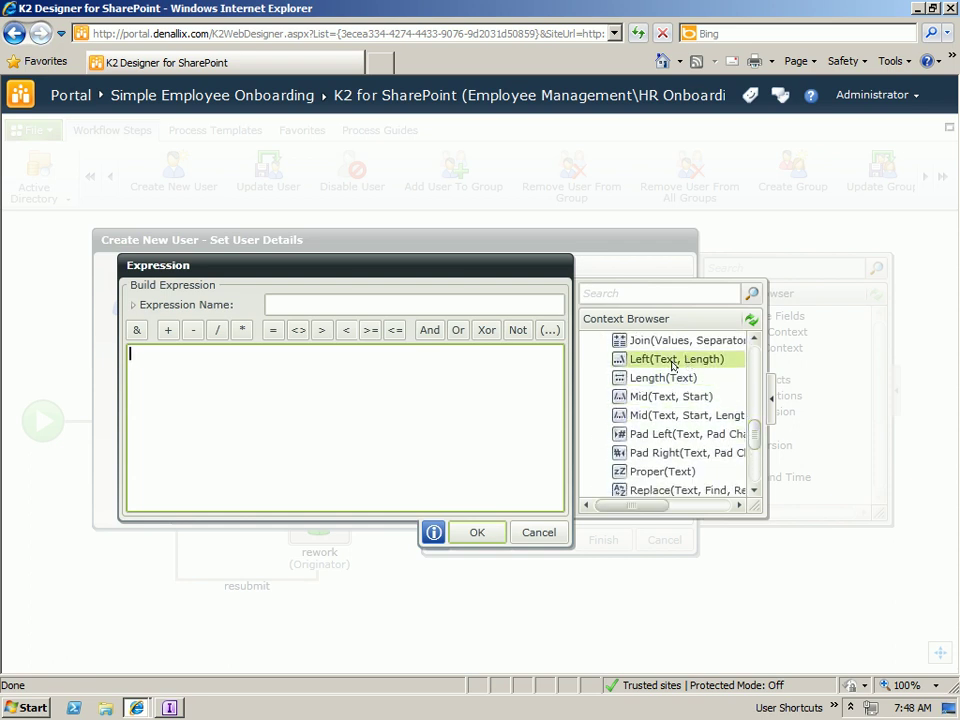
{"action": "left_click_drag", "start_coordinate": [664, 360], "coordinate": [361, 377]}
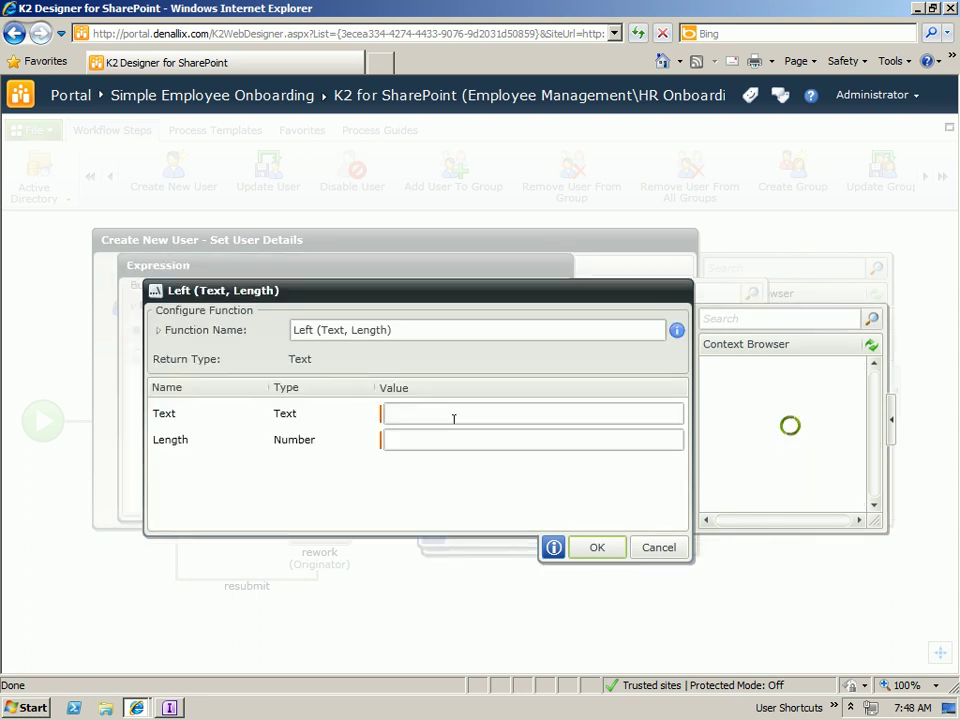
{"action": "left_click", "coordinate": [437, 437]}
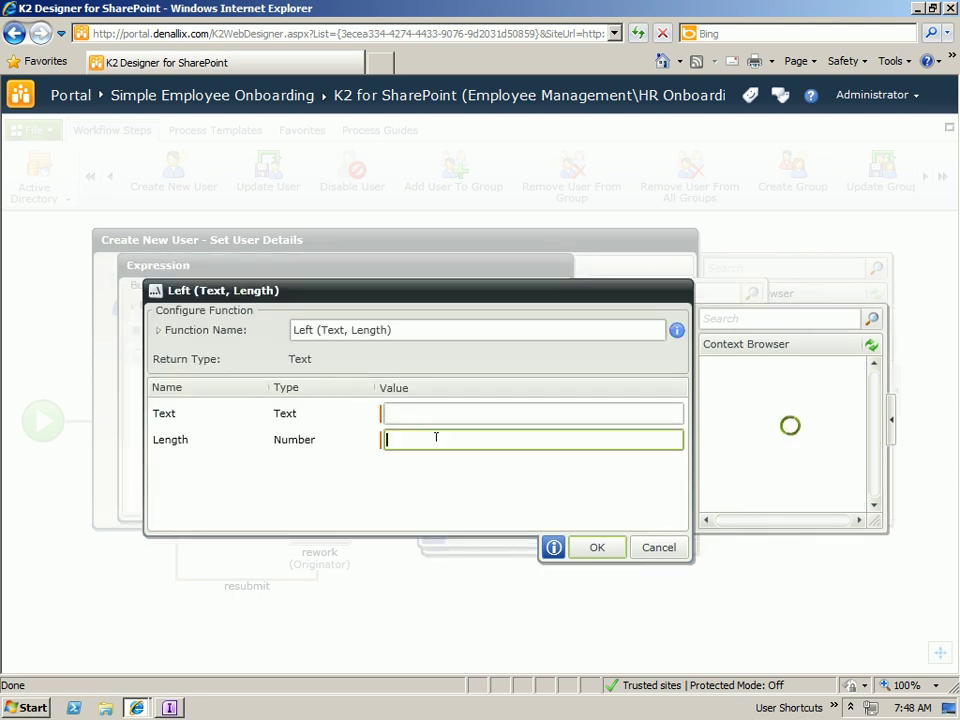
{"action": "type", "text": "1"}
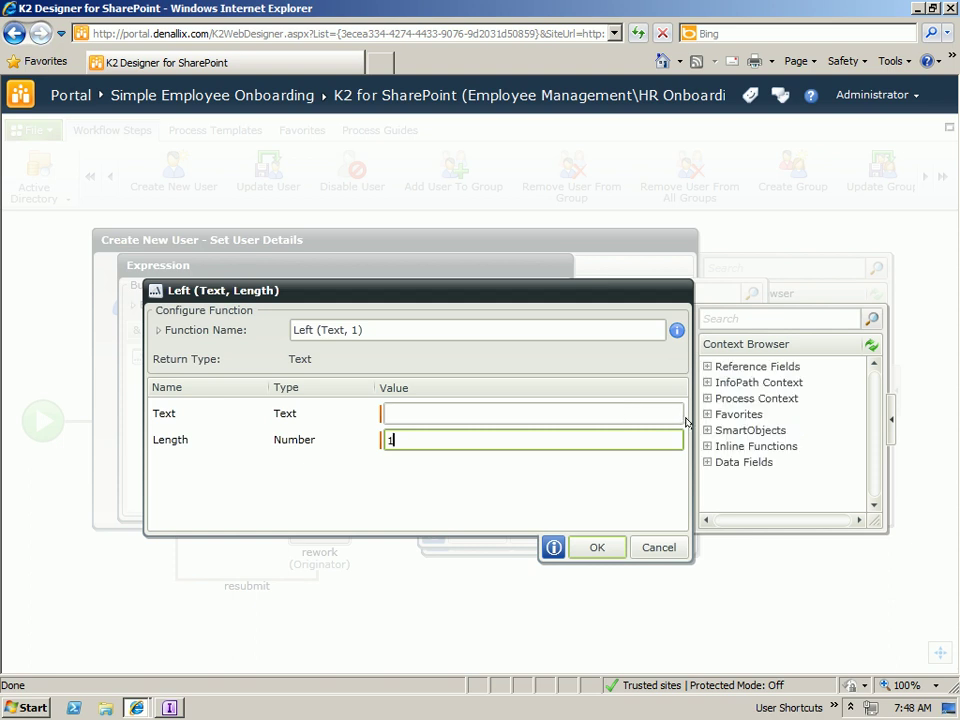
{"action": "left_click", "coordinate": [707, 382]}
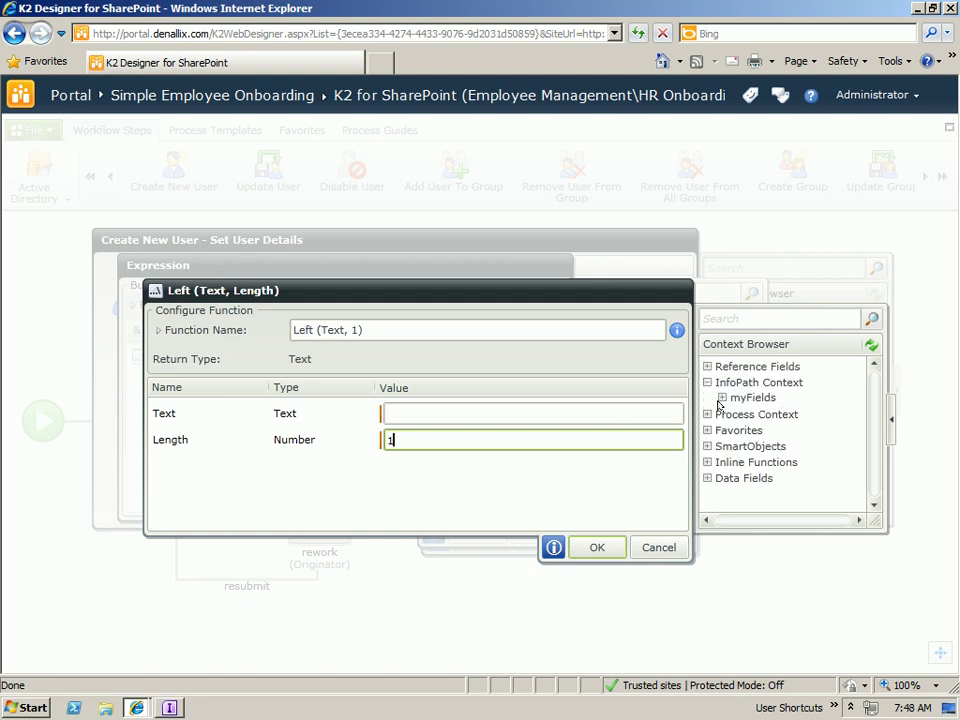
{"action": "left_click", "coordinate": [722, 397]}
{"action": "left_click", "coordinate": [737, 428]}
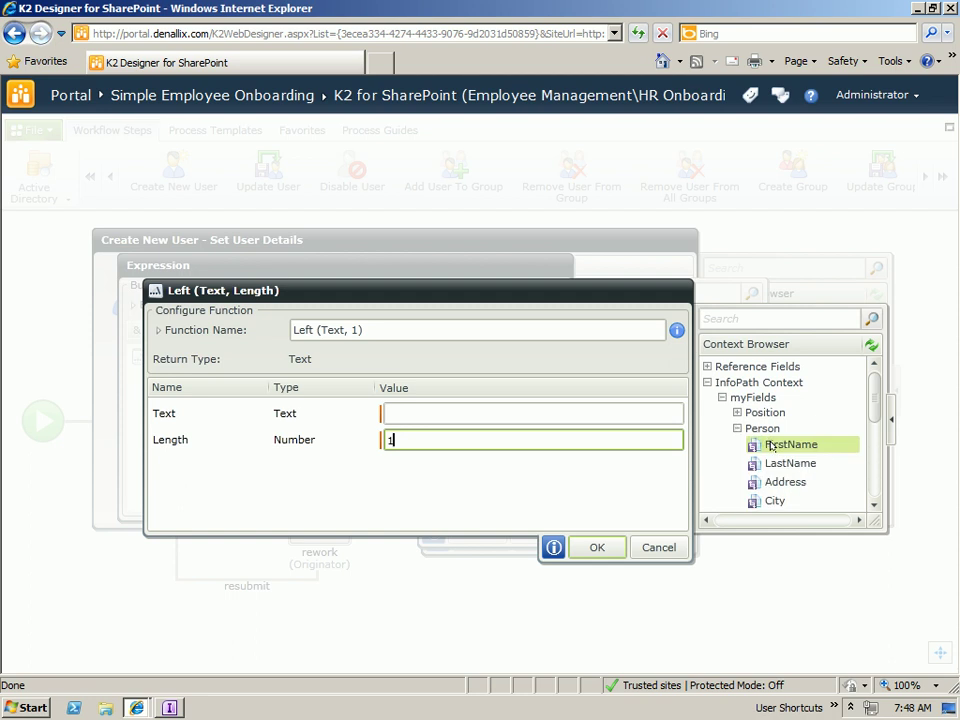
{"action": "left_click_drag", "start_coordinate": [771, 444], "coordinate": [460, 414]}
{"action": "key", "text": "Return"}
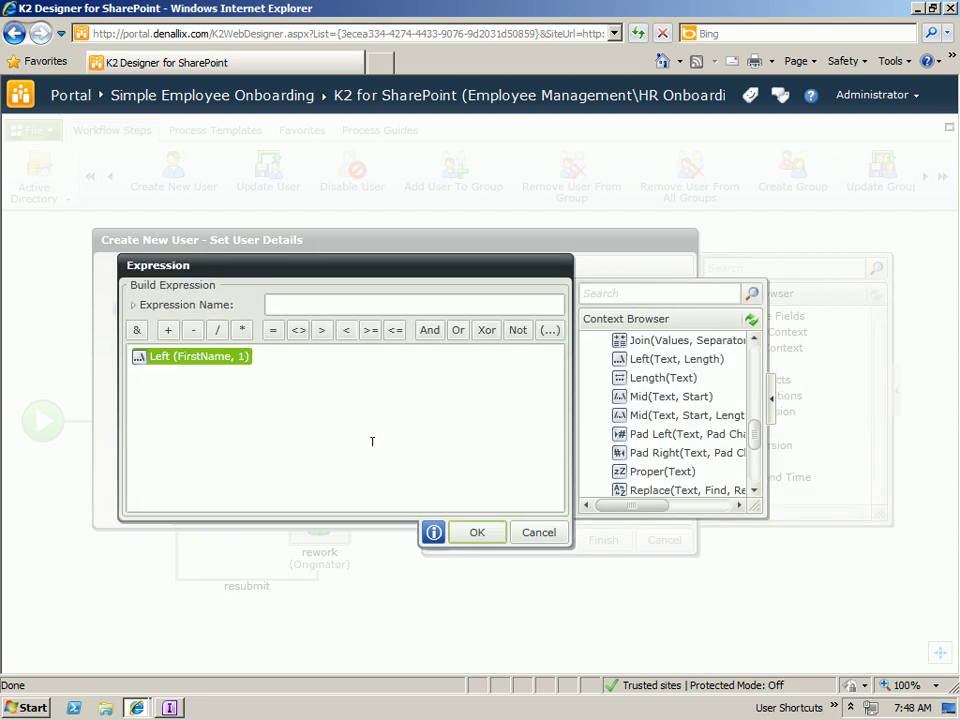
- Append & Left(LastName, 1) to the Initials expression and save it
{"action": "left_click", "coordinate": [137, 329]}
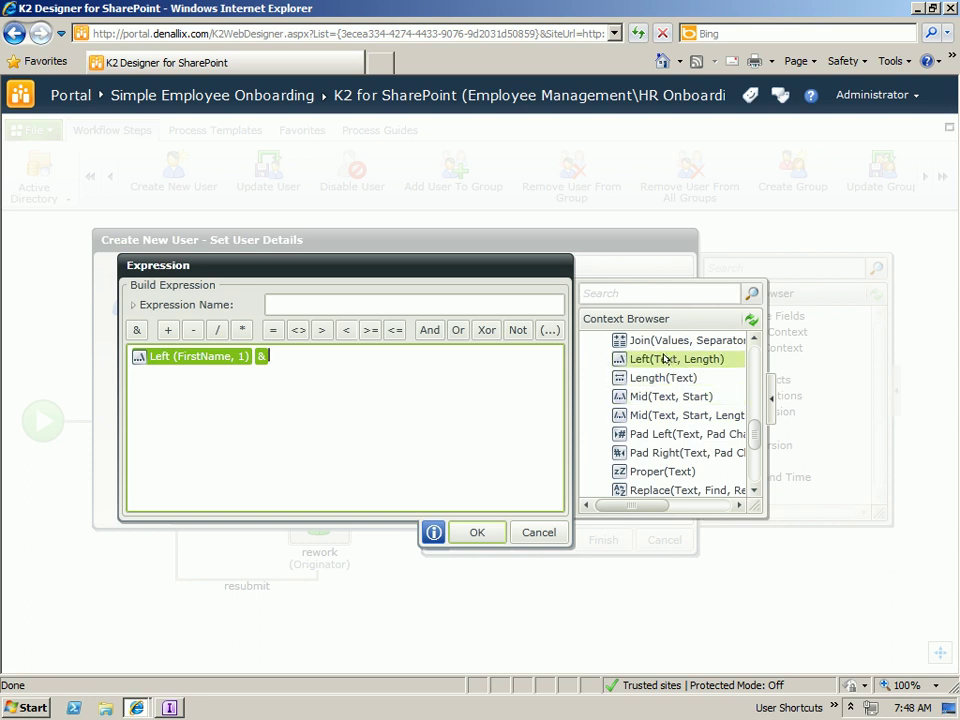
{"action": "left_click_drag", "start_coordinate": [671, 359], "coordinate": [404, 419]}
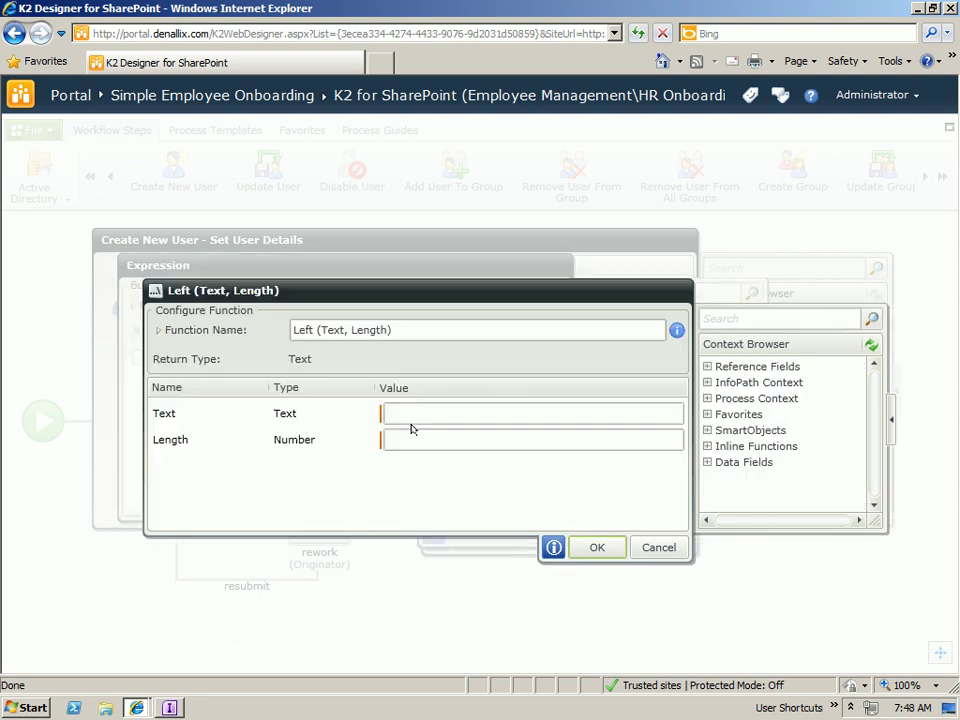
{"action": "left_click", "coordinate": [707, 382]}
{"action": "left_click", "coordinate": [722, 397]}
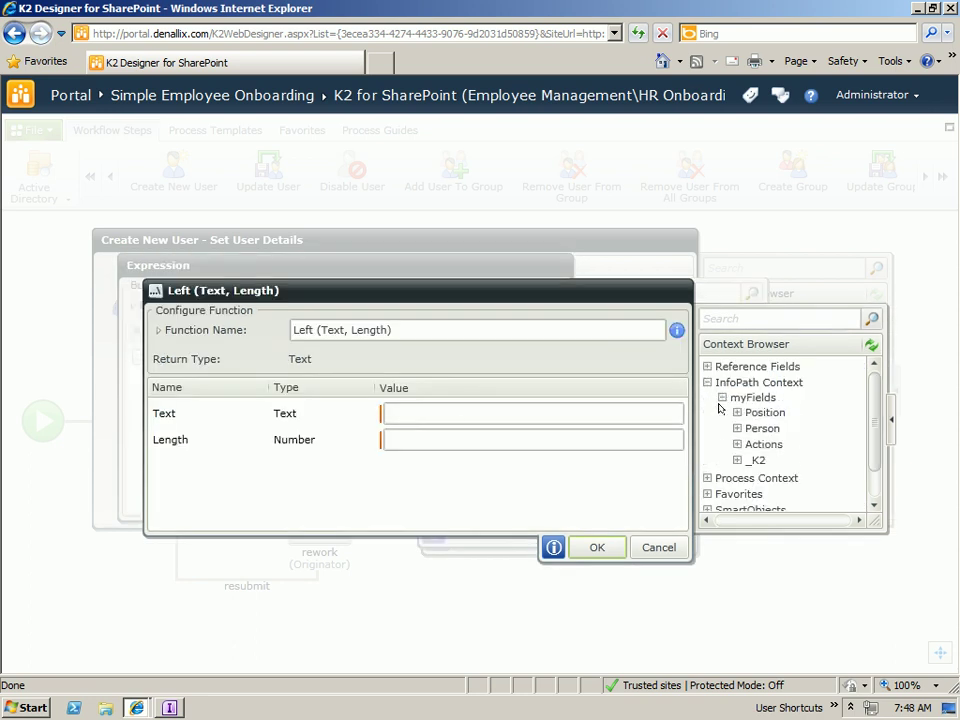
{"action": "left_click", "coordinate": [737, 428]}
{"action": "left_click_drag", "start_coordinate": [791, 463], "coordinate": [468, 413]}
{"action": "left_click", "coordinate": [454, 440]}
{"action": "type", "text": "1"}
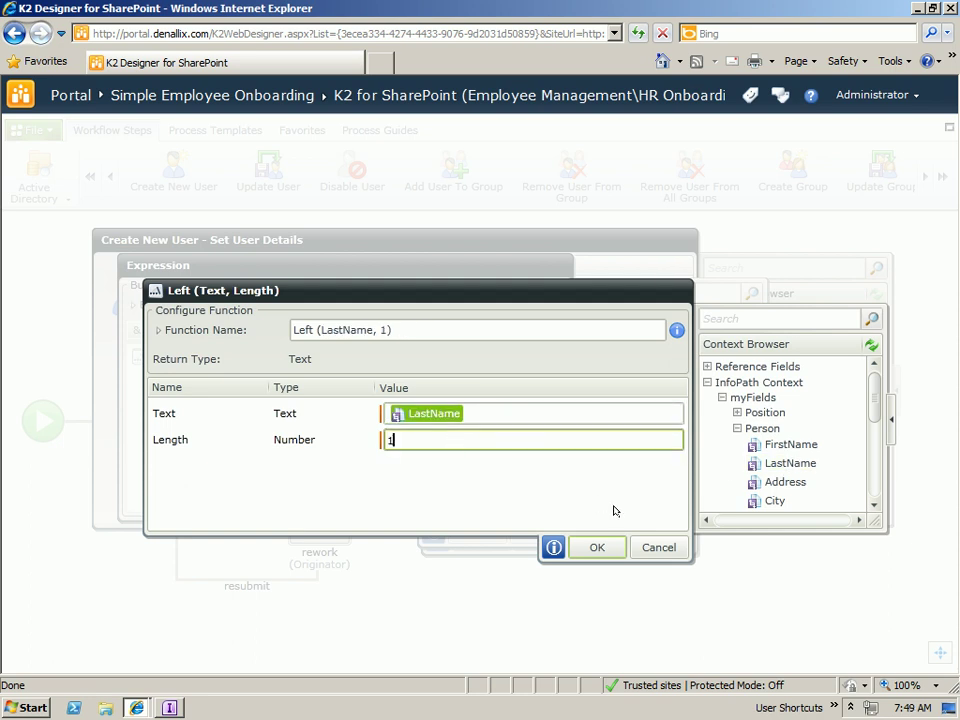
{"action": "left_click", "coordinate": [597, 547]}
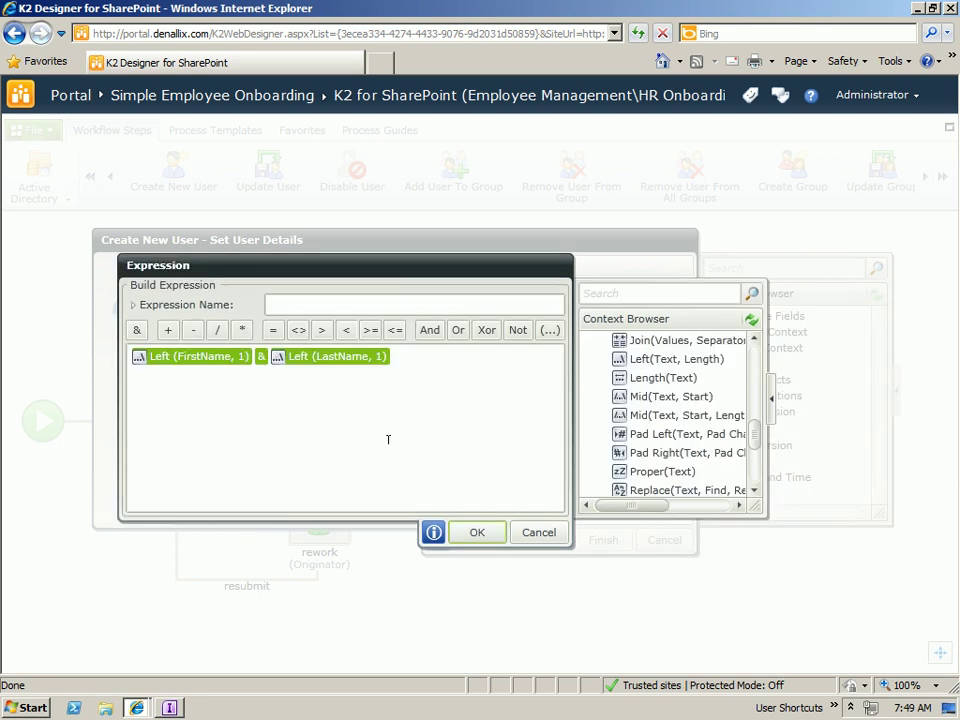
{"action": "left_click", "coordinate": [474, 533]}
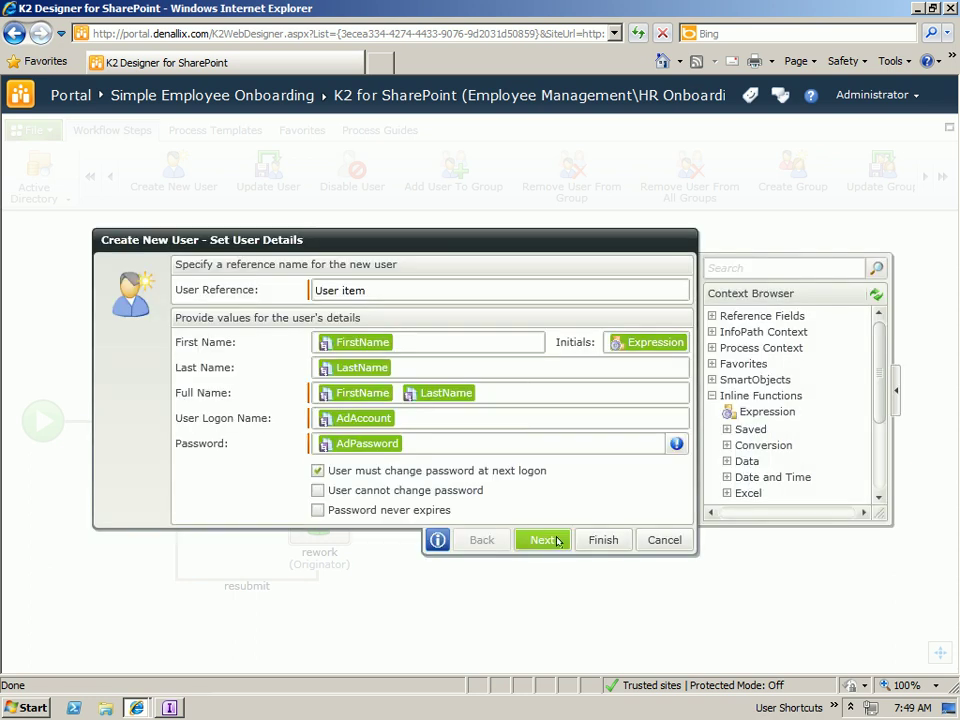
- Map Address, City and State into Street, City and State/Province, plus the remaining Person contact fields
{"action": "left_click", "coordinate": [549, 540]}
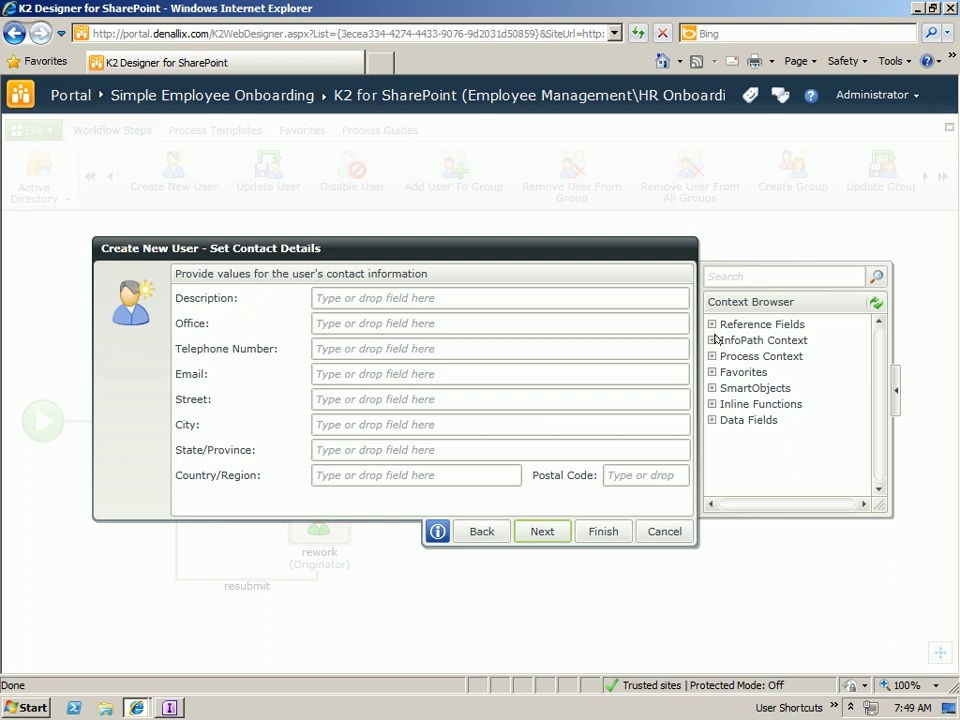
{"action": "left_click", "coordinate": [713, 340]}
{"action": "left_click", "coordinate": [727, 355]}
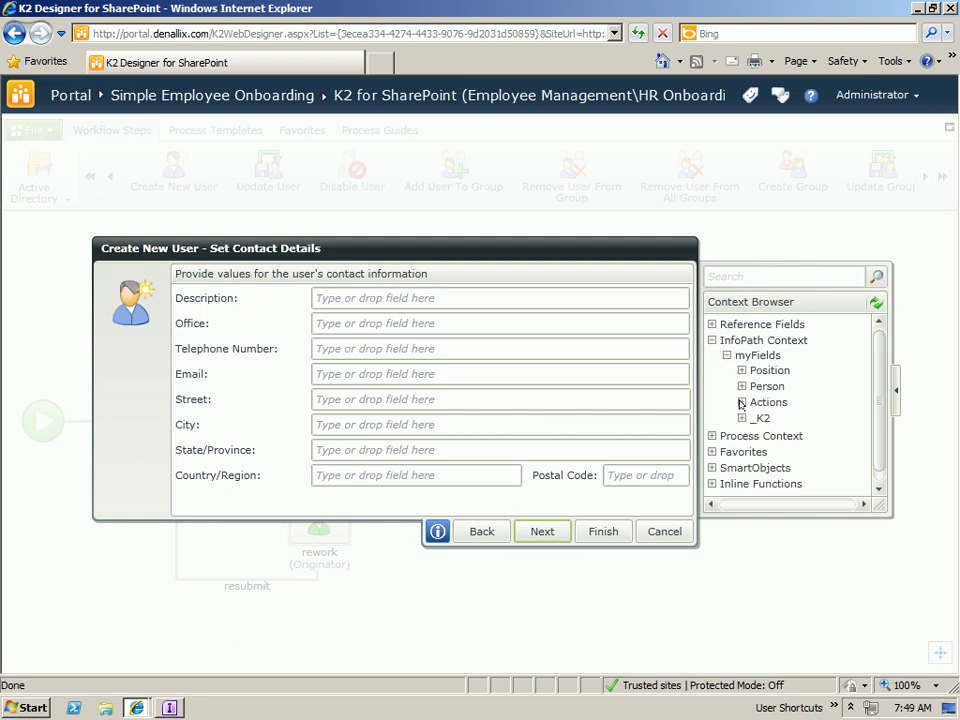
{"action": "left_click", "coordinate": [741, 386]}
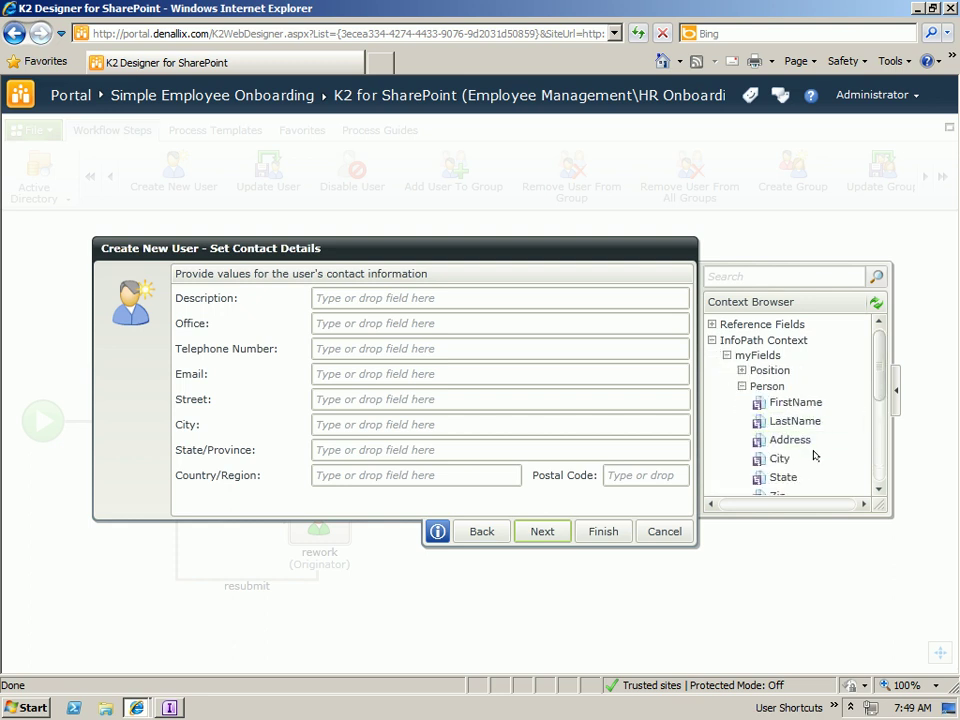
{"action": "left_click_drag", "start_coordinate": [776, 444], "coordinate": [340, 399]}
{"action": "left_click_drag", "start_coordinate": [780, 458], "coordinate": [345, 424]}
{"action": "left_click_drag", "start_coordinate": [768, 479], "coordinate": [455, 449]}
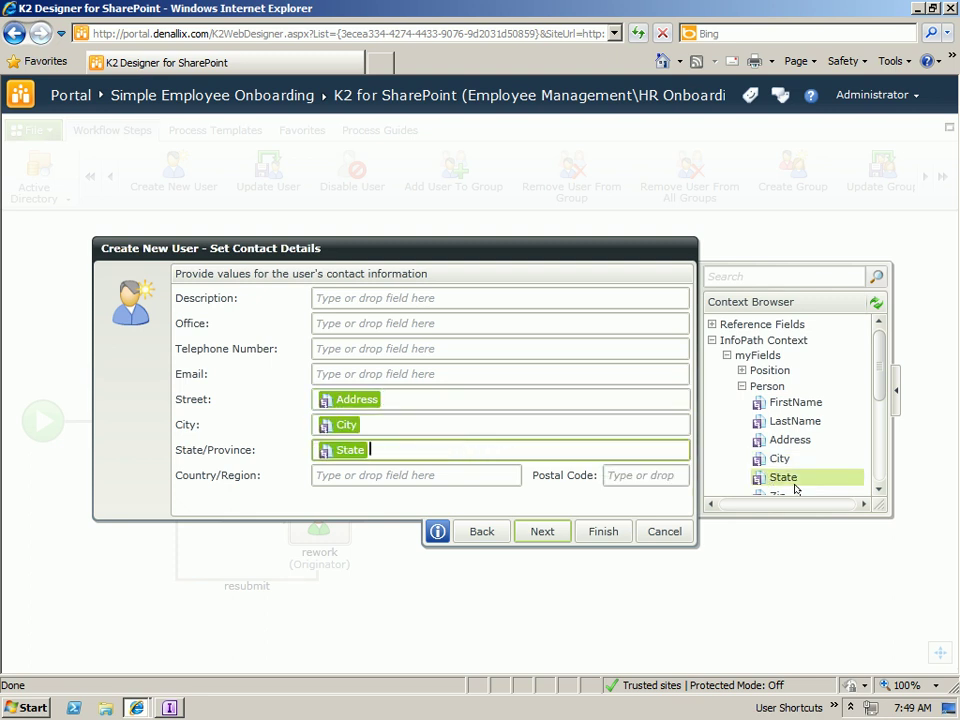
{"action": "scroll", "coordinate": [875, 385], "scroll_direction": "down", "scroll_amount": 1}
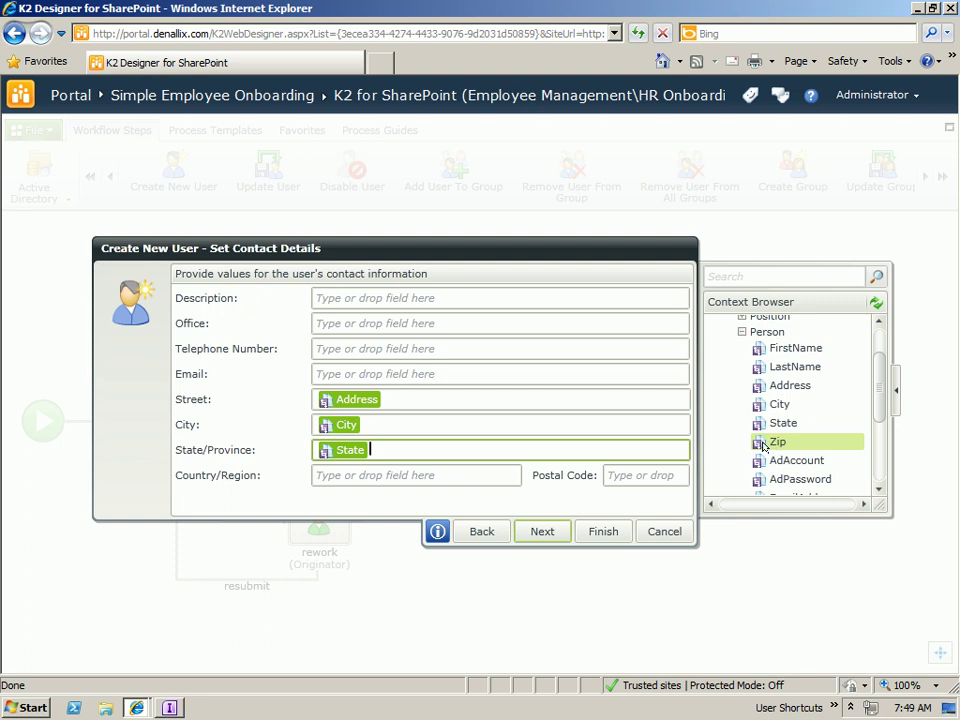
{"action": "left_click_drag", "start_coordinate": [823, 441], "coordinate": [652, 470]}
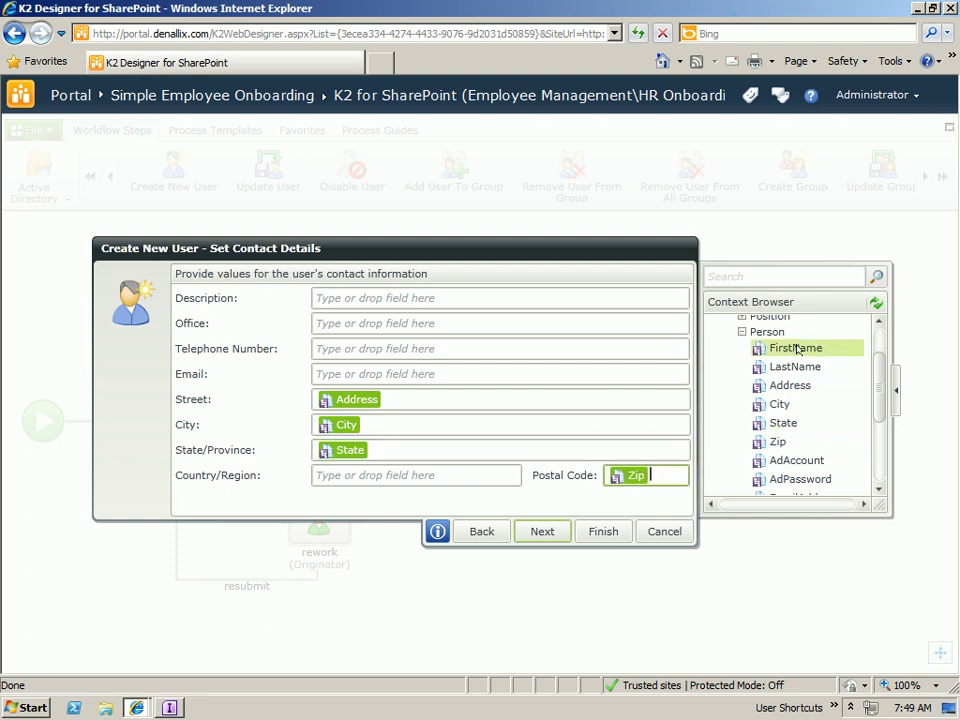
{"action": "scroll", "coordinate": [875, 399], "scroll_direction": "down", "scroll_amount": 1}
{"action": "scroll", "coordinate": [875, 399], "scroll_direction": "down", "scroll_amount": 2}
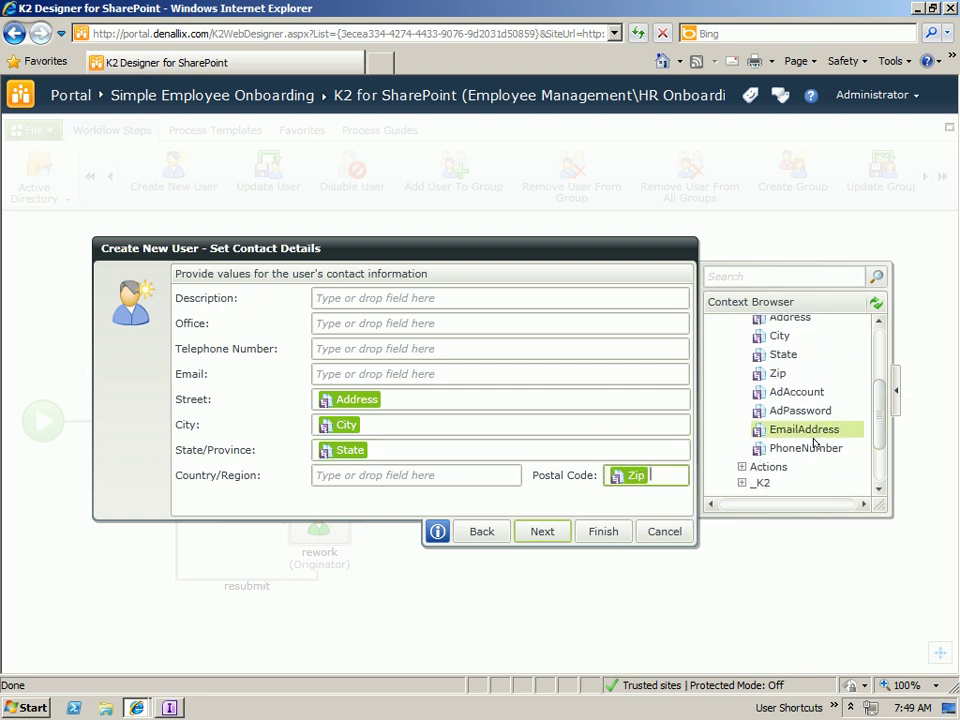
{"action": "left_click_drag", "start_coordinate": [805, 448], "coordinate": [392, 377]}
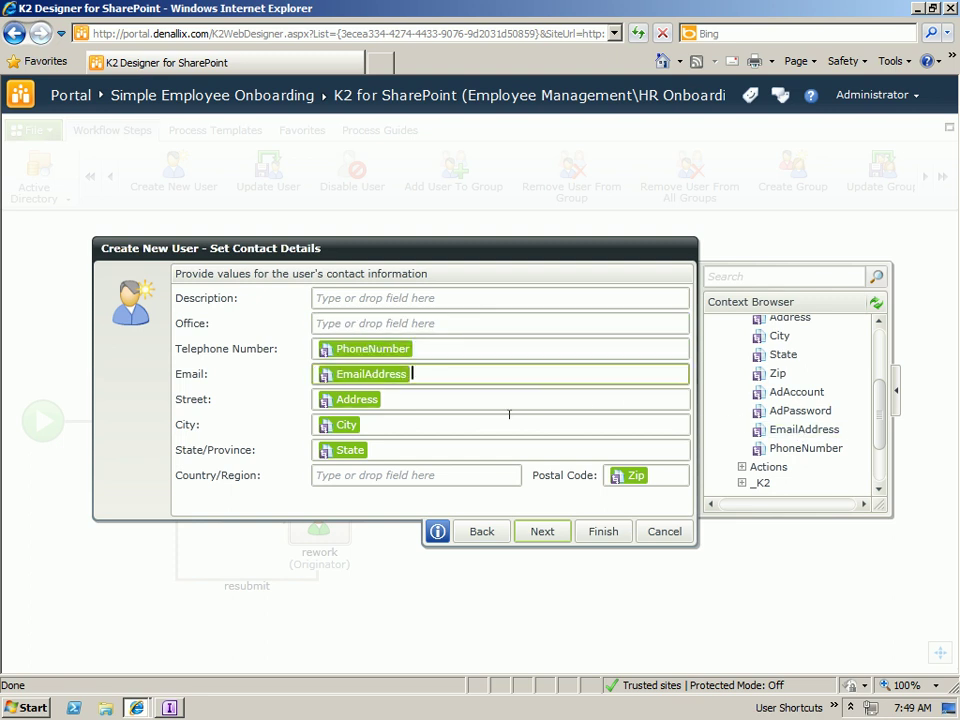
- Pass the additional properties and finish with domain denallix.com and location CN=Users
{"action": "left_click", "coordinate": [542, 531]}
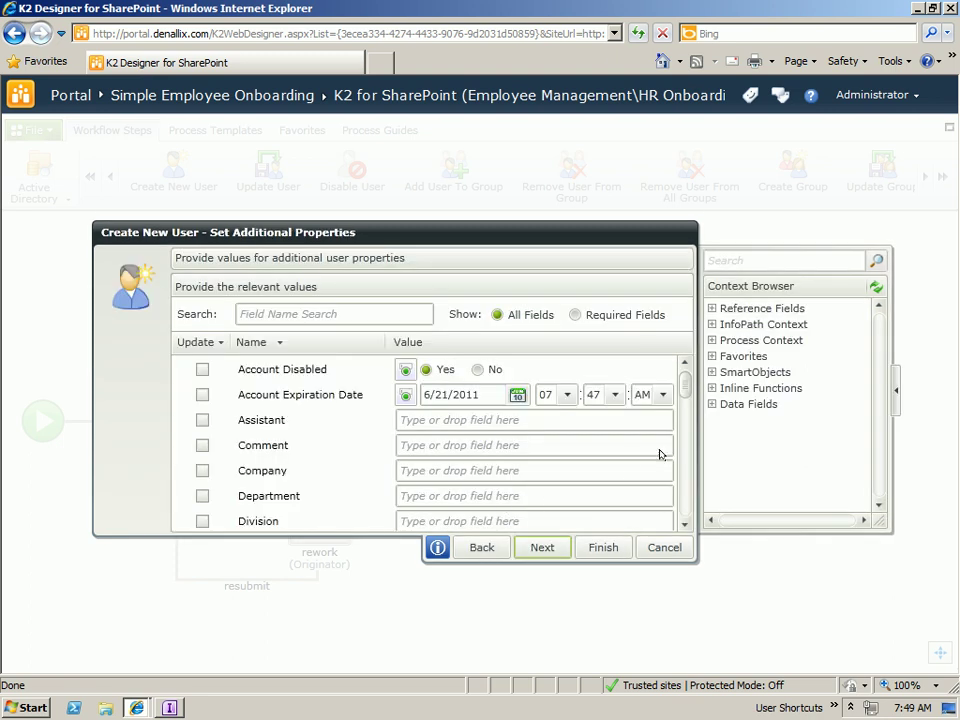
{"action": "scroll", "coordinate": [684, 397], "scroll_direction": "down", "scroll_amount": 3}
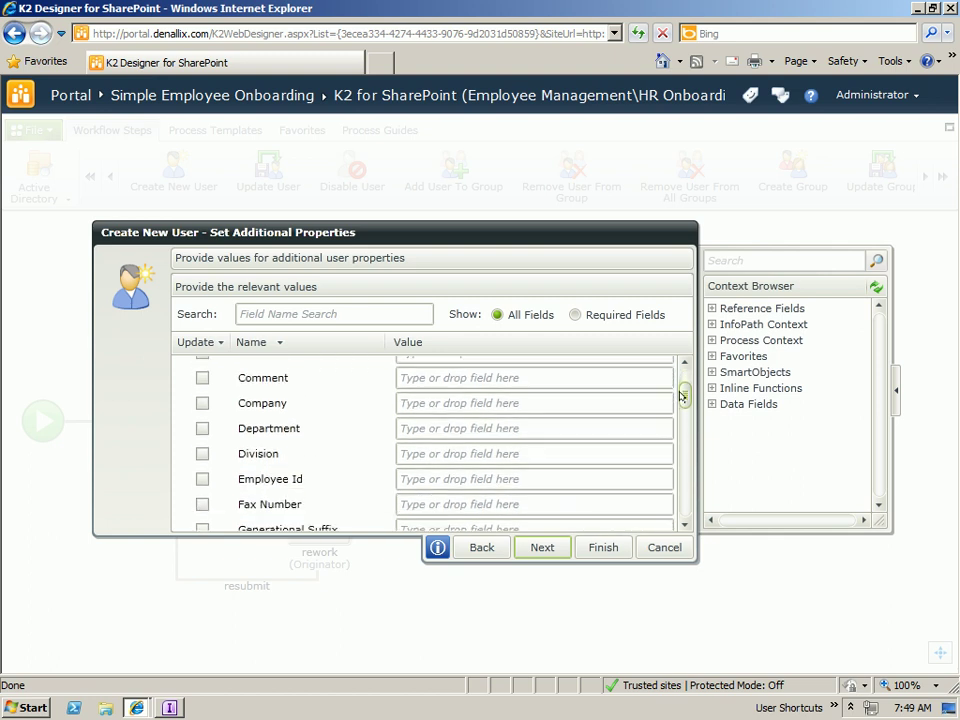
{"action": "scroll", "coordinate": [680, 399], "scroll_direction": "down", "scroll_amount": 1}
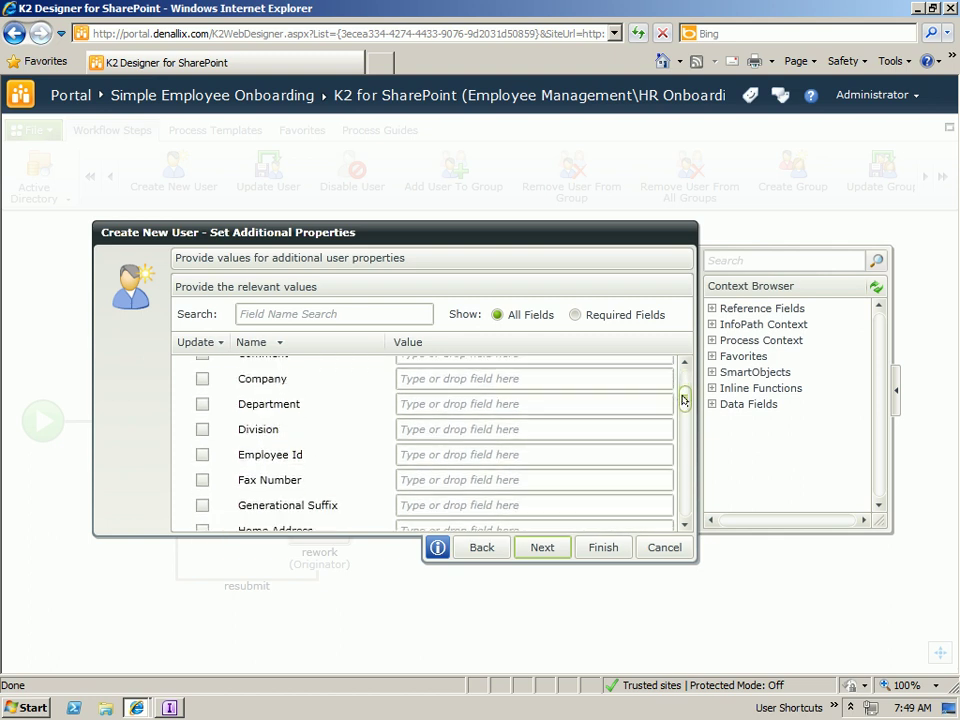
{"action": "left_click_drag", "start_coordinate": [684, 400], "coordinate": [686, 425]}
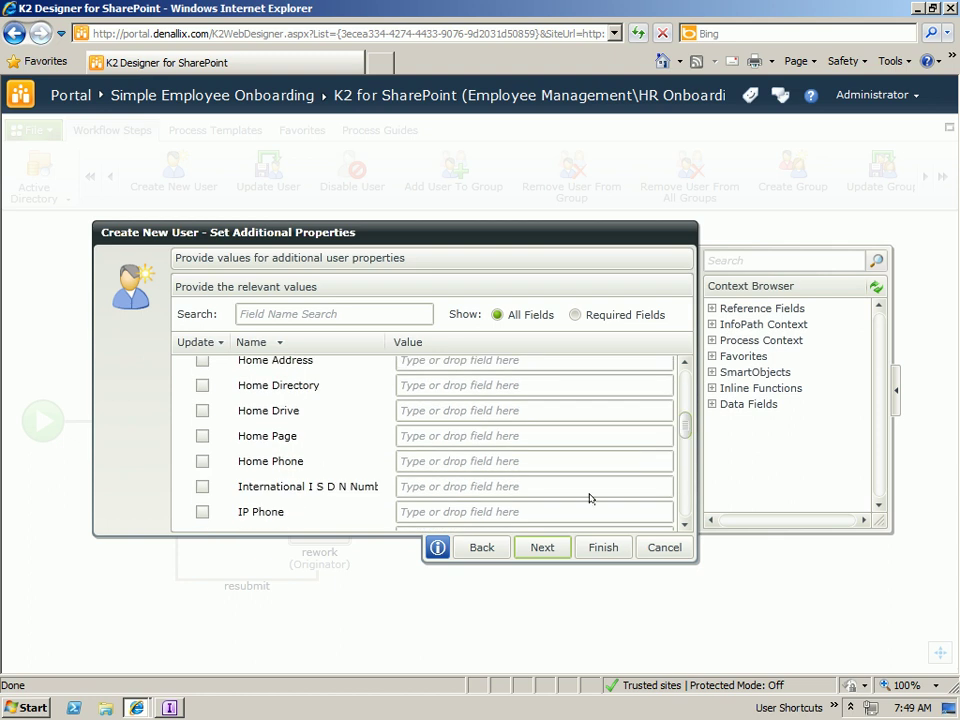
{"action": "left_click", "coordinate": [548, 548]}
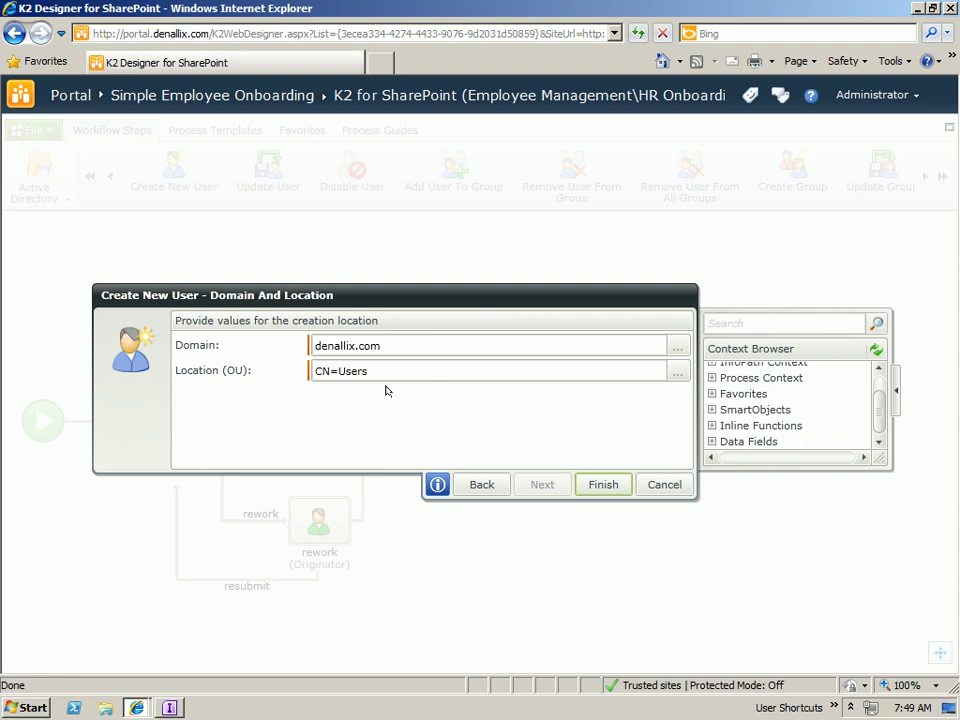
{"action": "left_click", "coordinate": [610, 485]}
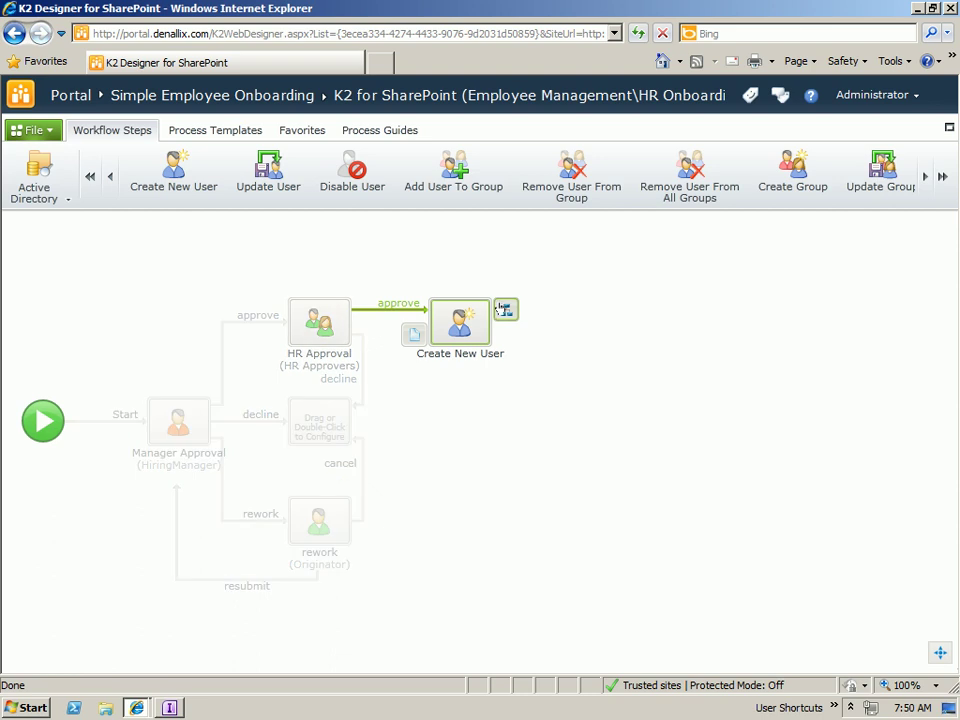
- Add a single outcome named 'next' to the Create New User step
{"action": "left_click", "coordinate": [505, 310]}
{"action": "left_click", "coordinate": [224, 314]}
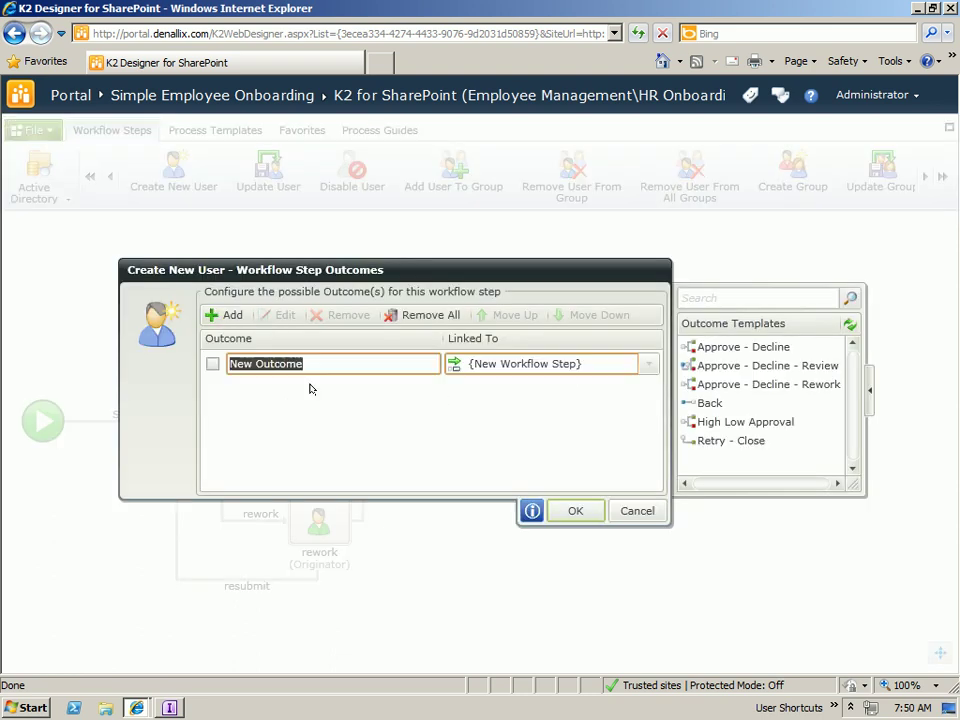
{"action": "type", "text": "next"}
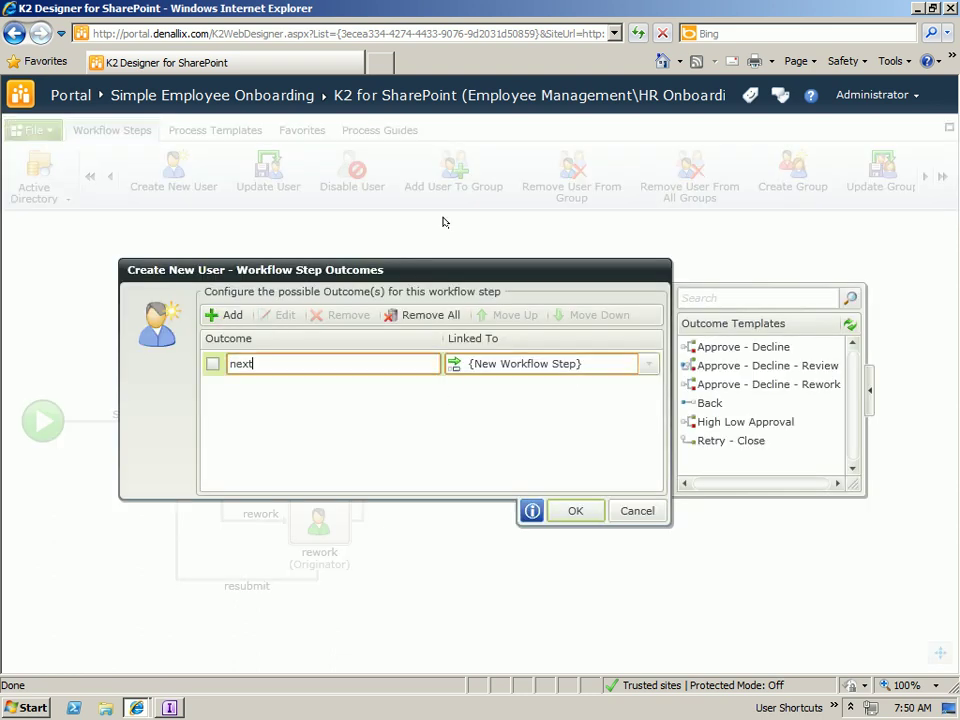
{"action": "left_click", "coordinate": [557, 512]}
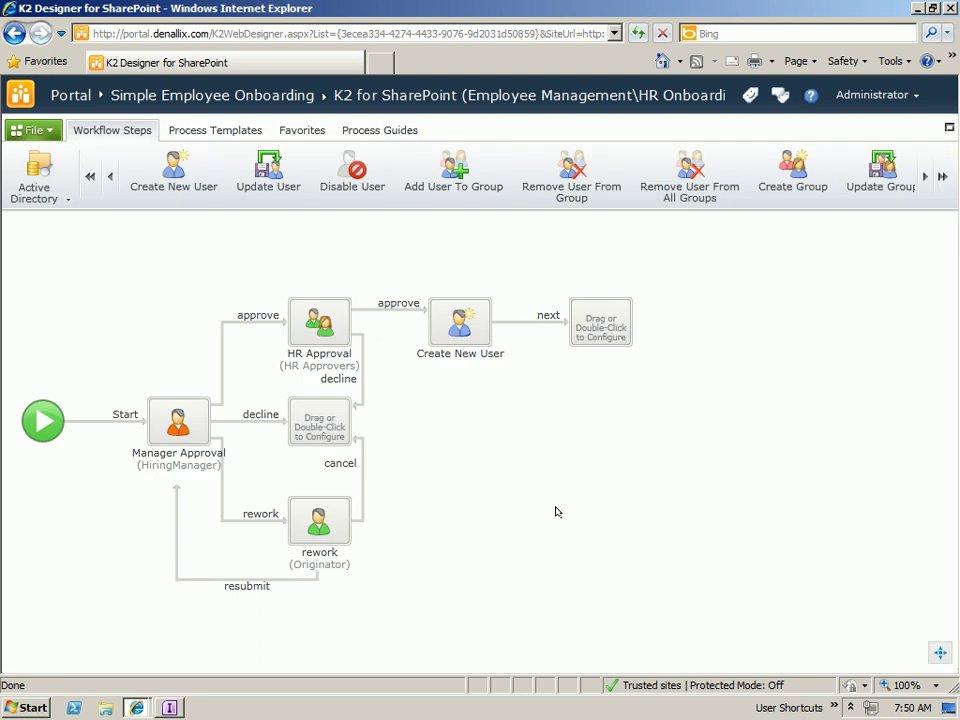
- Place an Exchange Create Mailbox step after the 'next' outcome
{"action": "left_click", "coordinate": [68, 197]}
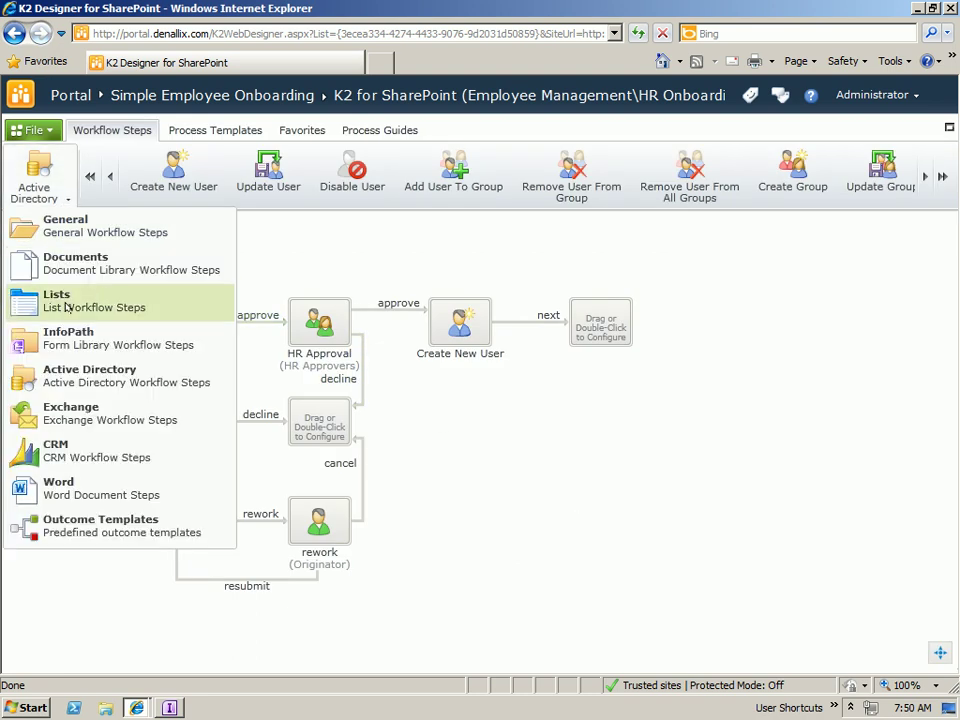
{"action": "left_click", "coordinate": [70, 413]}
{"action": "left_click_drag", "start_coordinate": [262, 188], "coordinate": [600, 318]}
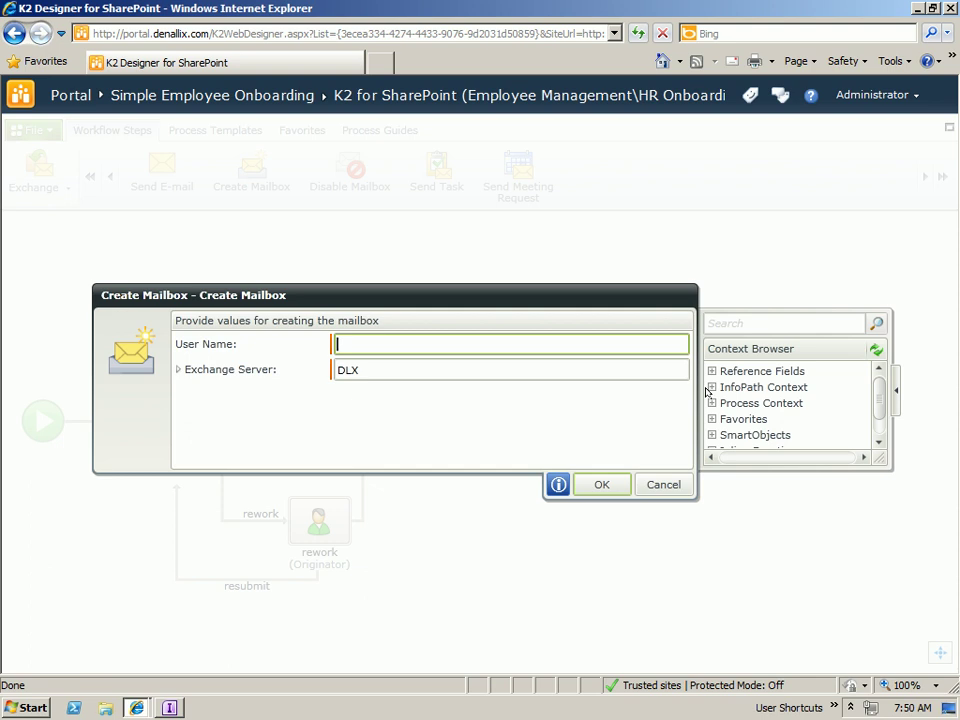
- Set the mailbox User Name to the Person field AdAccount
{"action": "left_click", "coordinate": [712, 387]}
{"action": "left_click", "coordinate": [727, 402]}
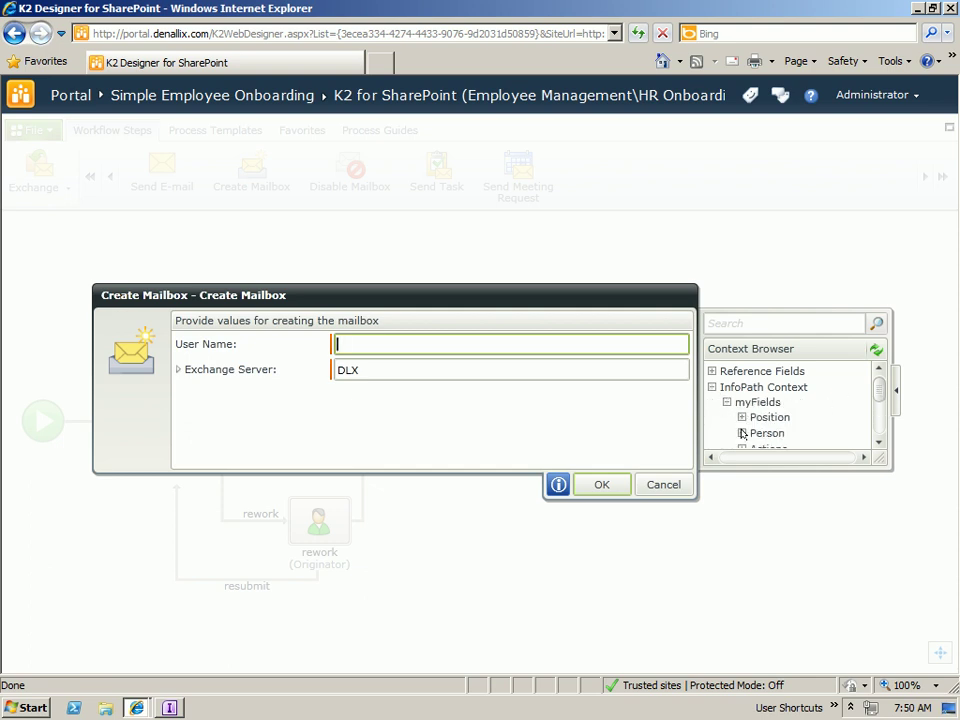
{"action": "left_click", "coordinate": [741, 433]}
{"action": "scroll", "coordinate": [850, 390], "scroll_direction": "down", "scroll_amount": 5}
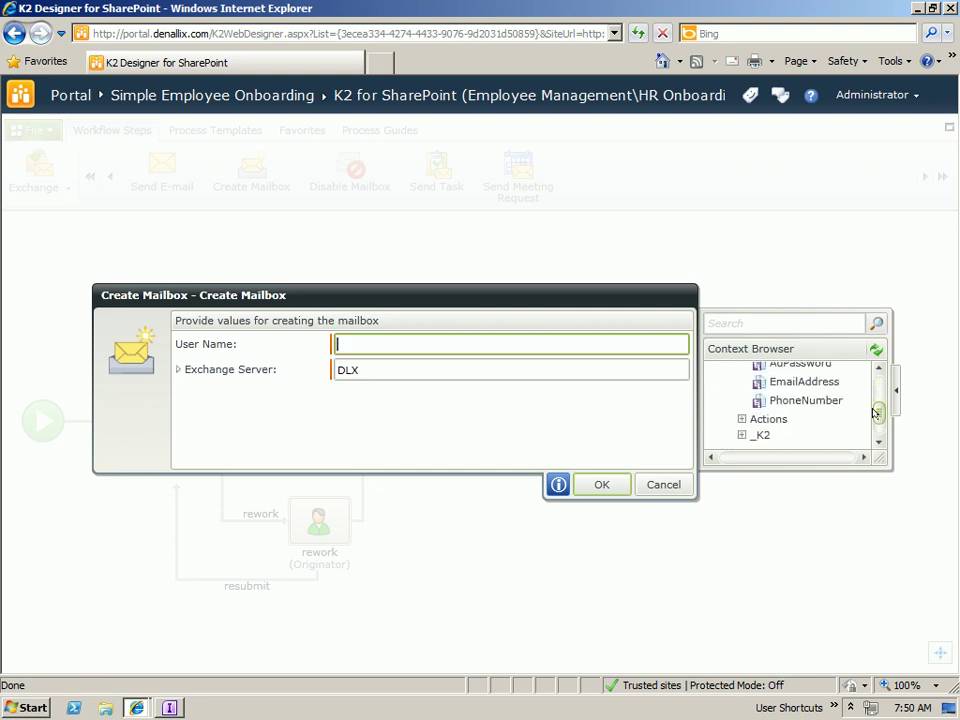
{"action": "scroll", "coordinate": [850, 380], "scroll_direction": "up", "scroll_amount": 2}
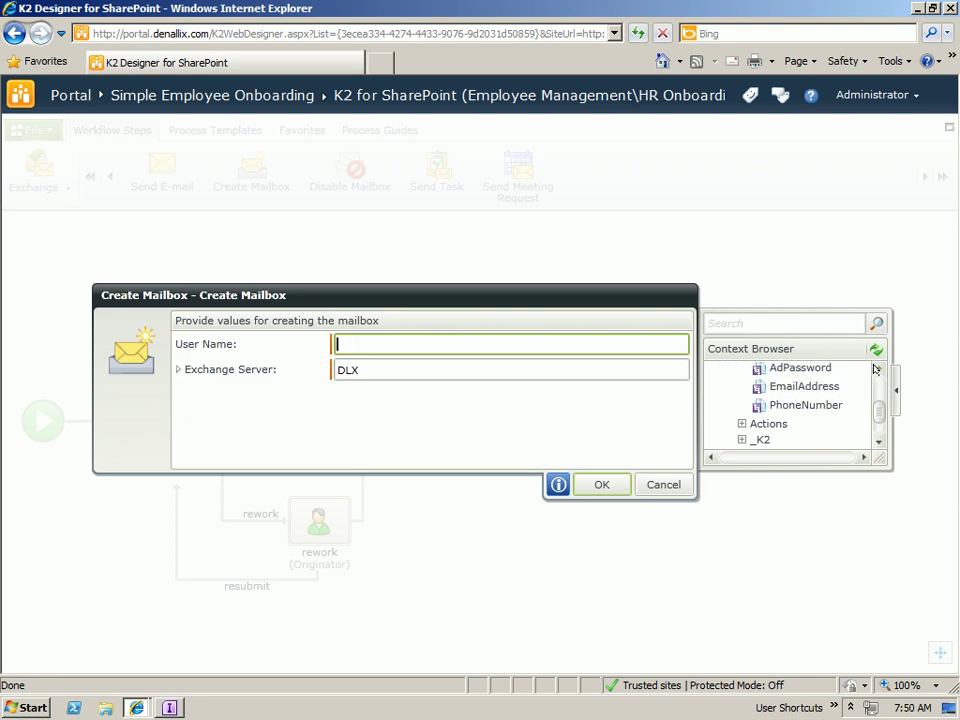
{"action": "scroll", "coordinate": [821, 371], "scroll_direction": "up", "scroll_amount": 1}
{"action": "left_click_drag", "start_coordinate": [821, 371], "coordinate": [430, 346]}
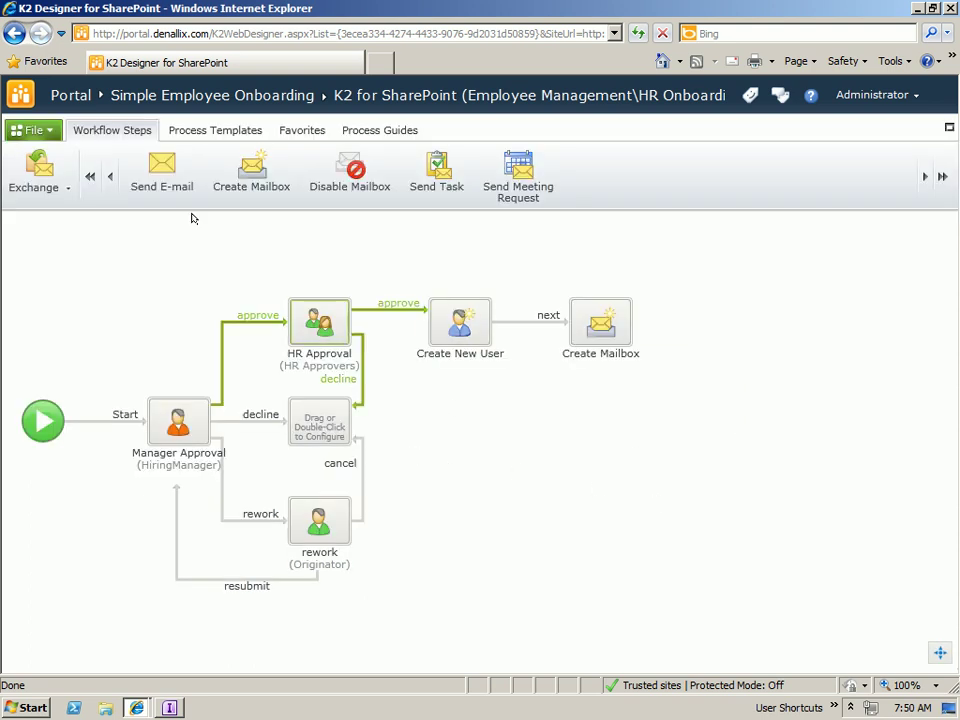
- Put a Send E-mail step on the decline branch from the K2 sender address to the originator's e-mail
{"action": "left_click_drag", "start_coordinate": [162, 177], "coordinate": [318, 420]}
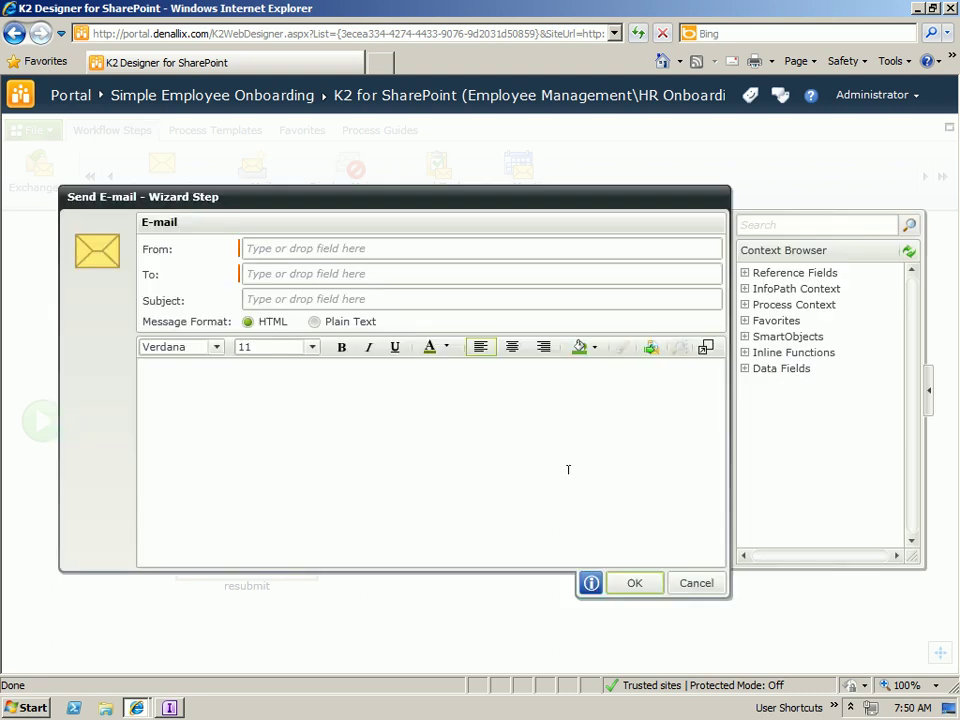
{"action": "left_click", "coordinate": [288, 246]}
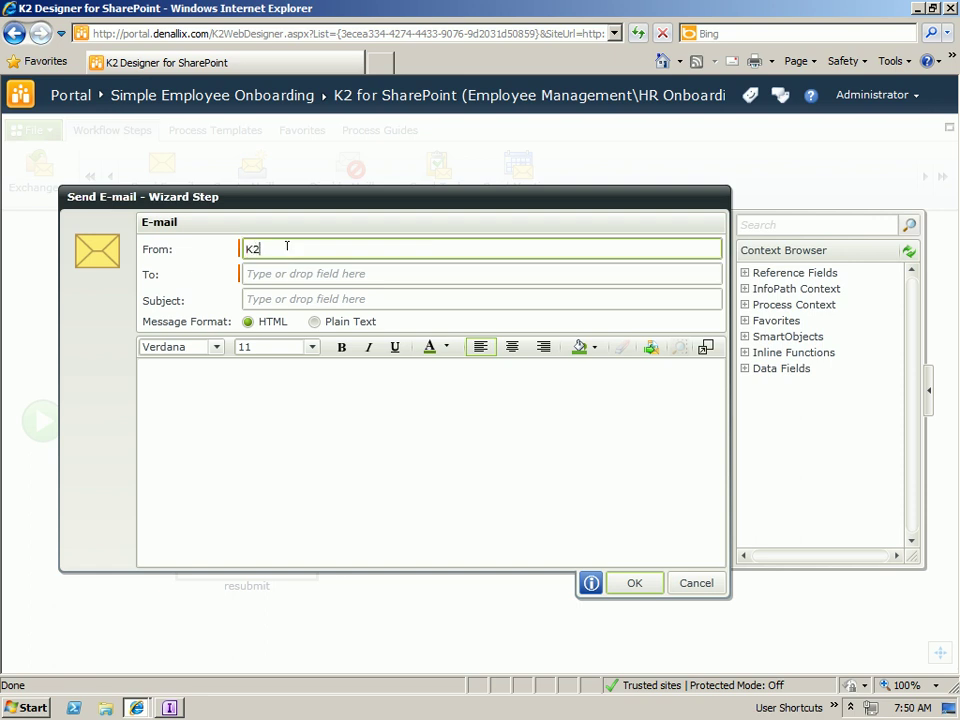
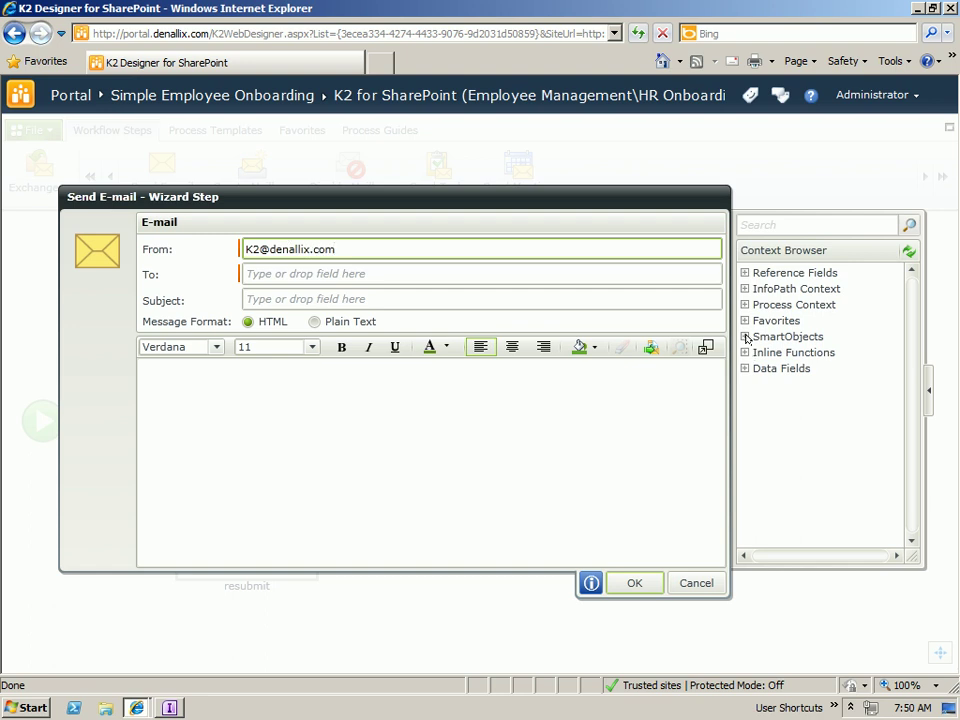
{"action": "left_click", "coordinate": [744, 304]}
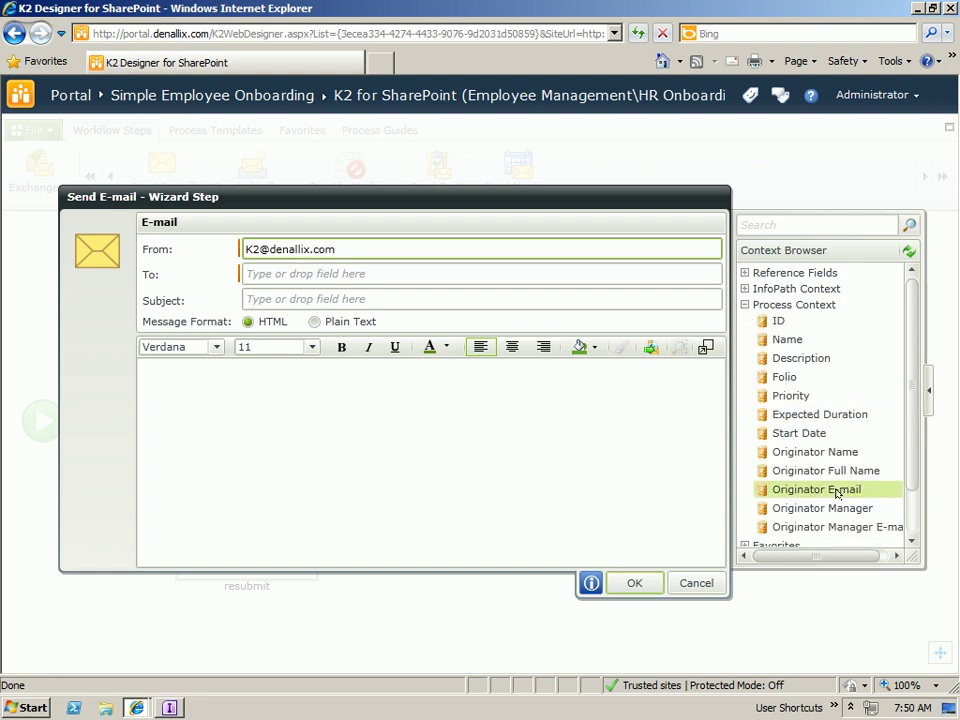
{"action": "left_click_drag", "start_coordinate": [799, 490], "coordinate": [360, 278]}
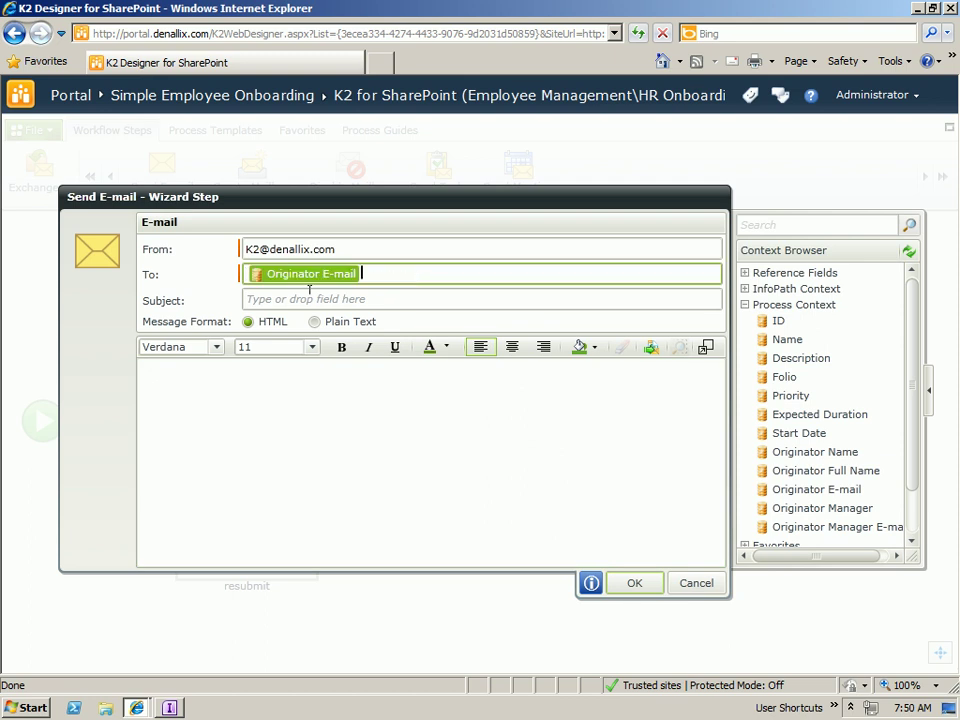
- Set the subject 'Onboarding for FirstName LastName Declined' and confirm the e-mail
{"action": "left_click", "coordinate": [297, 298]}
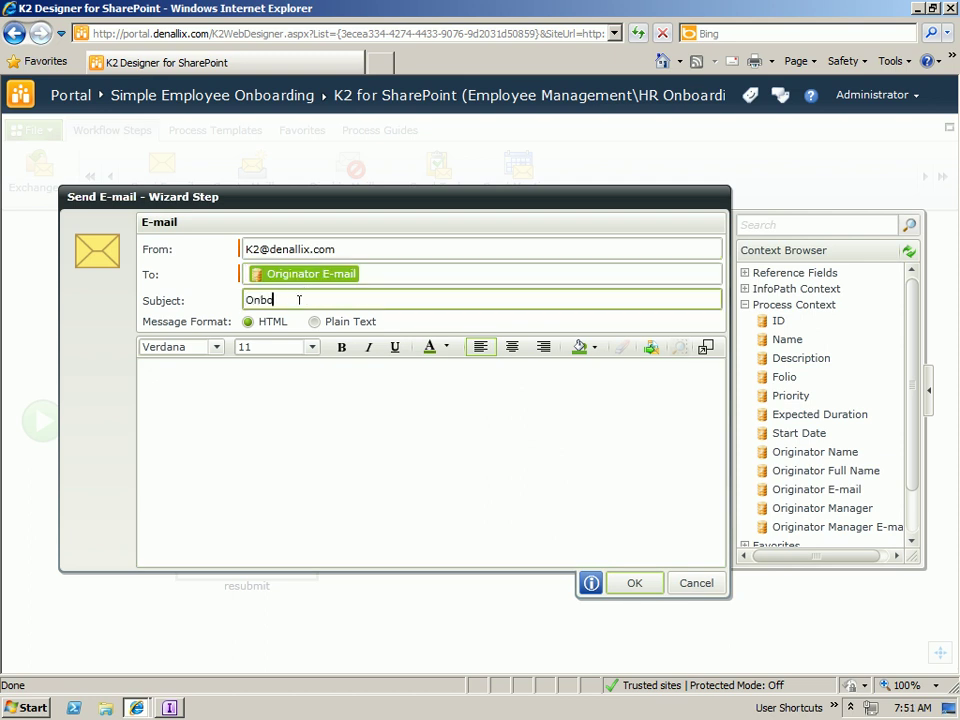
{"action": "type", "text": "Onboarding for"}
{"action": "left_click", "coordinate": [744, 288]}
{"action": "left_click", "coordinate": [759, 303]}
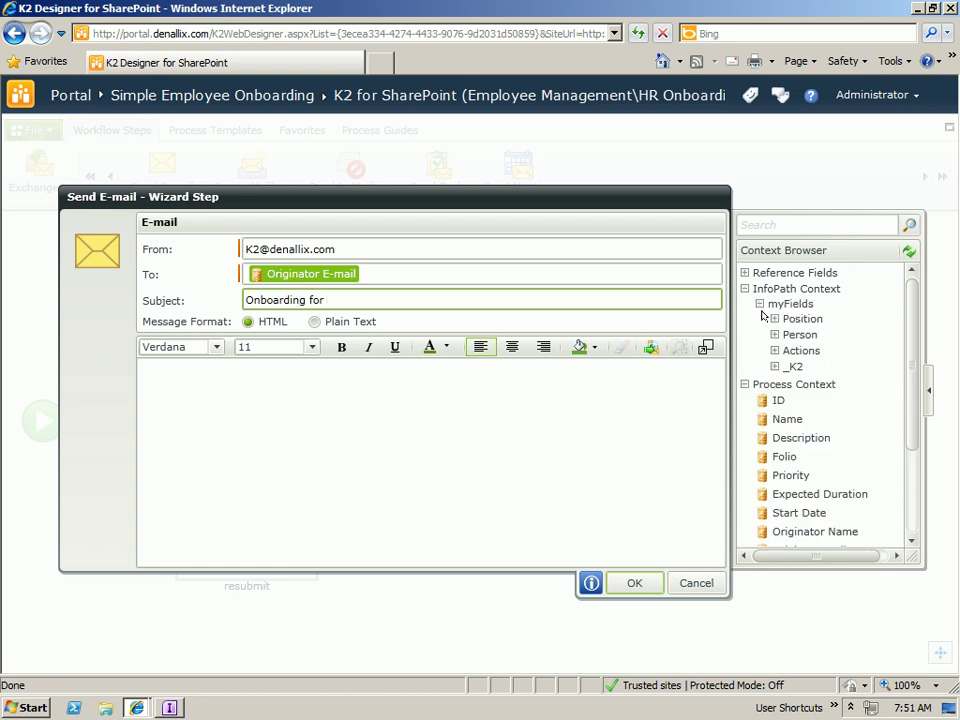
{"action": "left_click", "coordinate": [774, 335]}
{"action": "left_click_drag", "start_coordinate": [816, 350], "coordinate": [458, 300]}
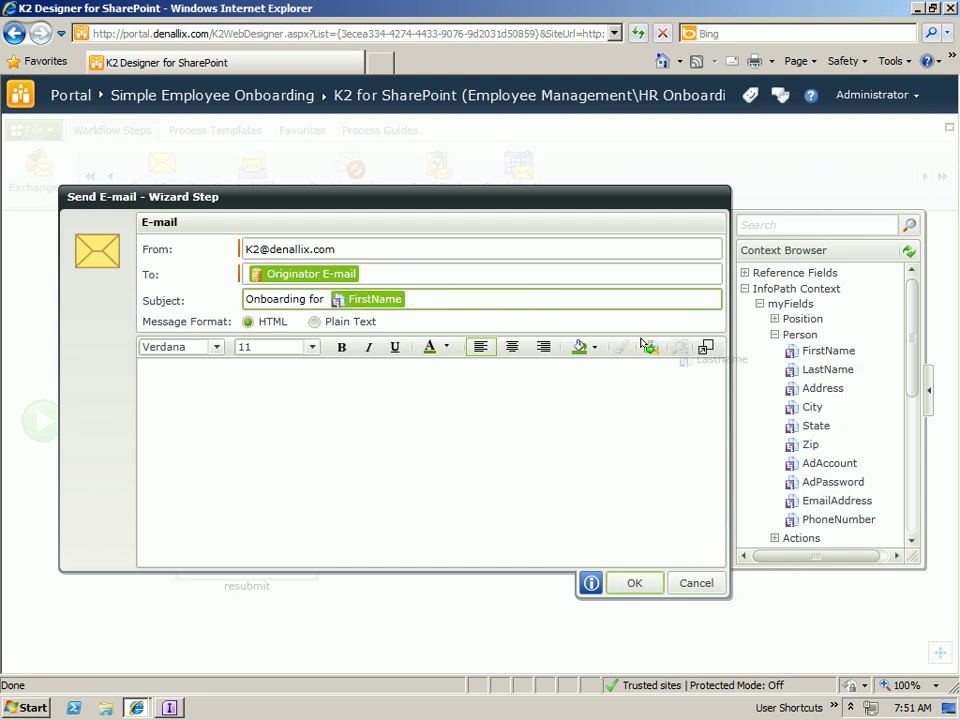
{"action": "left_click_drag", "start_coordinate": [828, 369], "coordinate": [556, 299]}
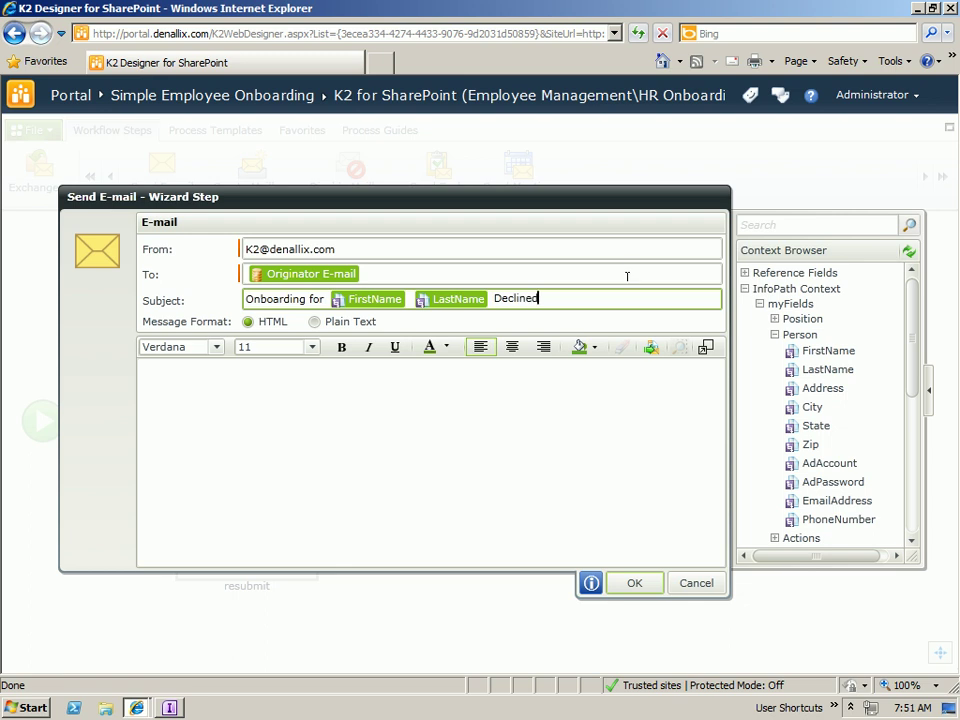
{"action": "left_click", "coordinate": [469, 434]}
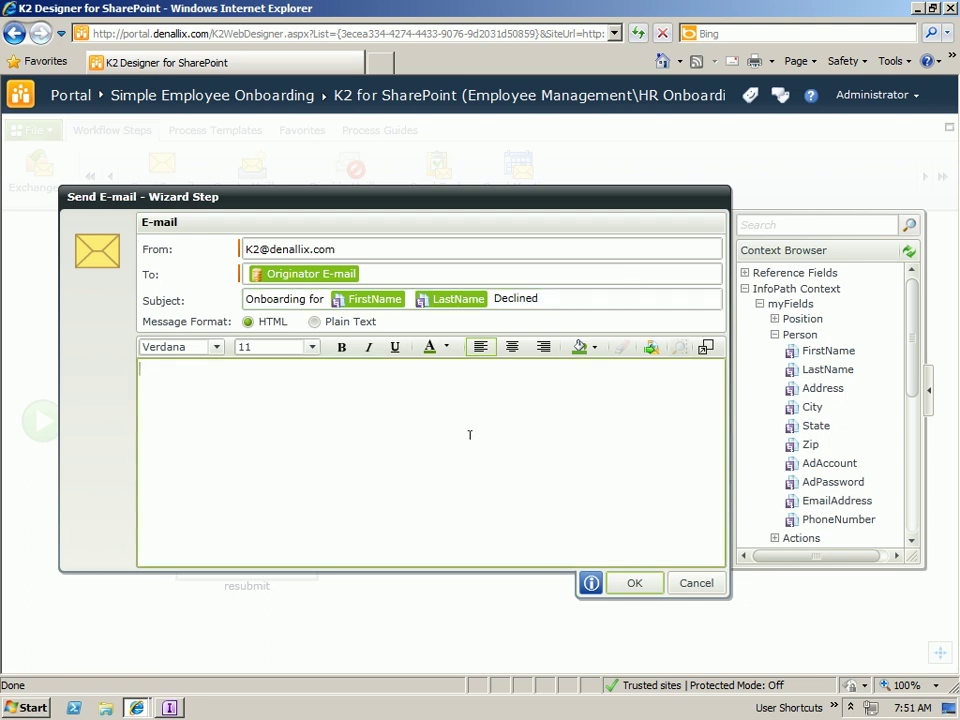
{"action": "left_click", "coordinate": [615, 584]}
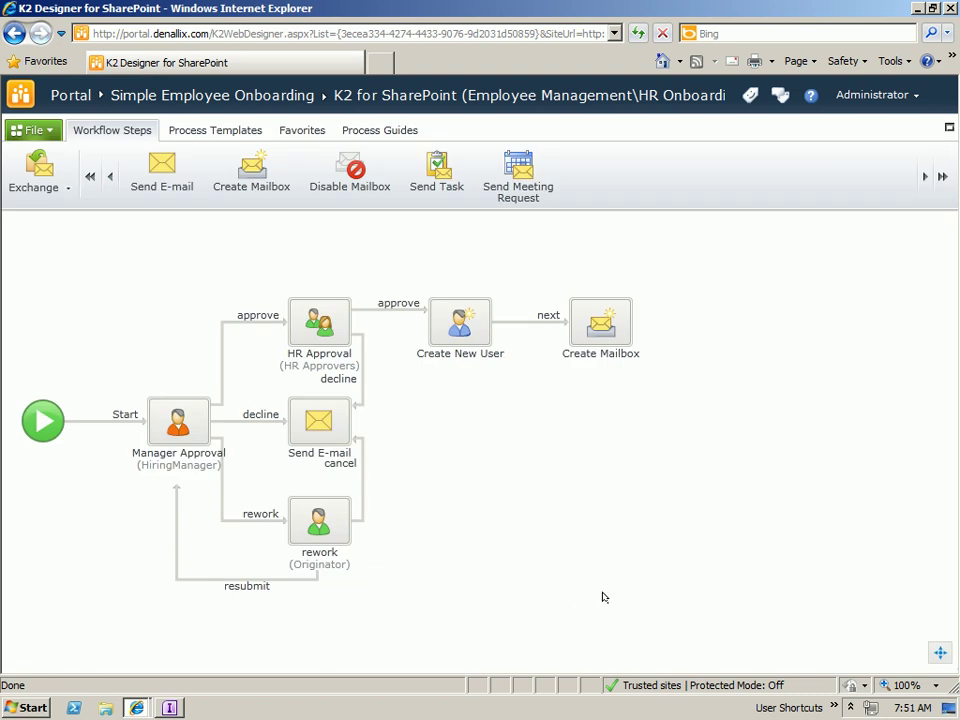
- Save the HR Onboarding workflow, then build and deploy it to the server with the Deploy Process wizard
{"action": "left_click", "coordinate": [45, 130]}
{"action": "left_click", "coordinate": [52, 223]}
{"action": "left_click", "coordinate": [40, 130]}
{"action": "left_click", "coordinate": [62, 330]}
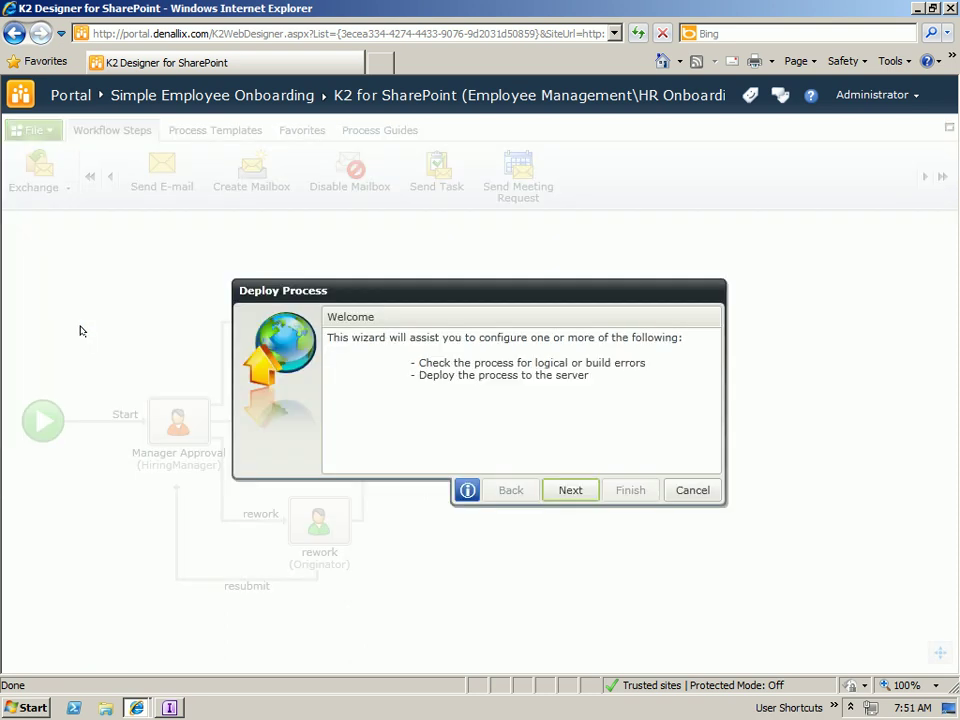
{"action": "left_click", "coordinate": [566, 490]}
{"action": "left_click", "coordinate": [568, 491]}
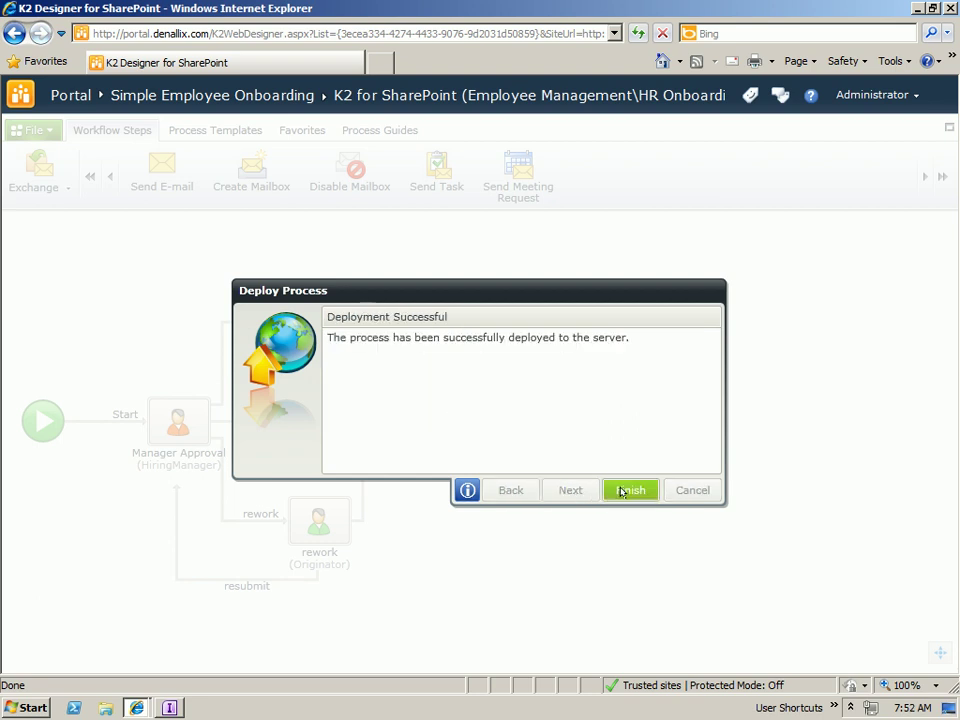
{"action": "left_click", "coordinate": [621, 491]}
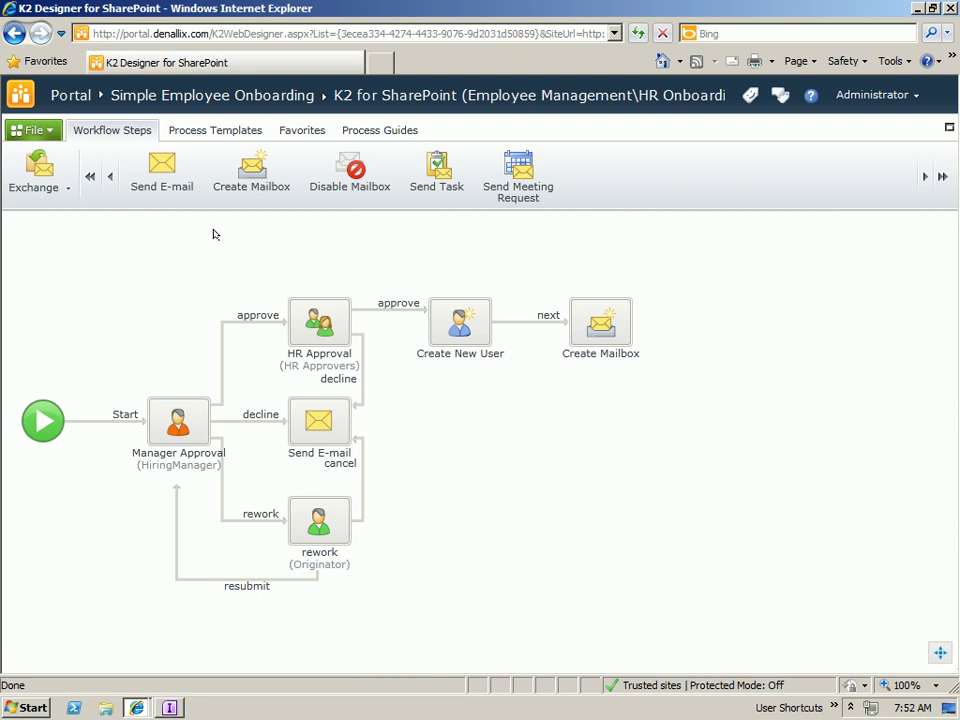
- Leave the designer for the portal home and start a new form in the Simple Employee Onboarding library
{"action": "left_click", "coordinate": [70, 95]}
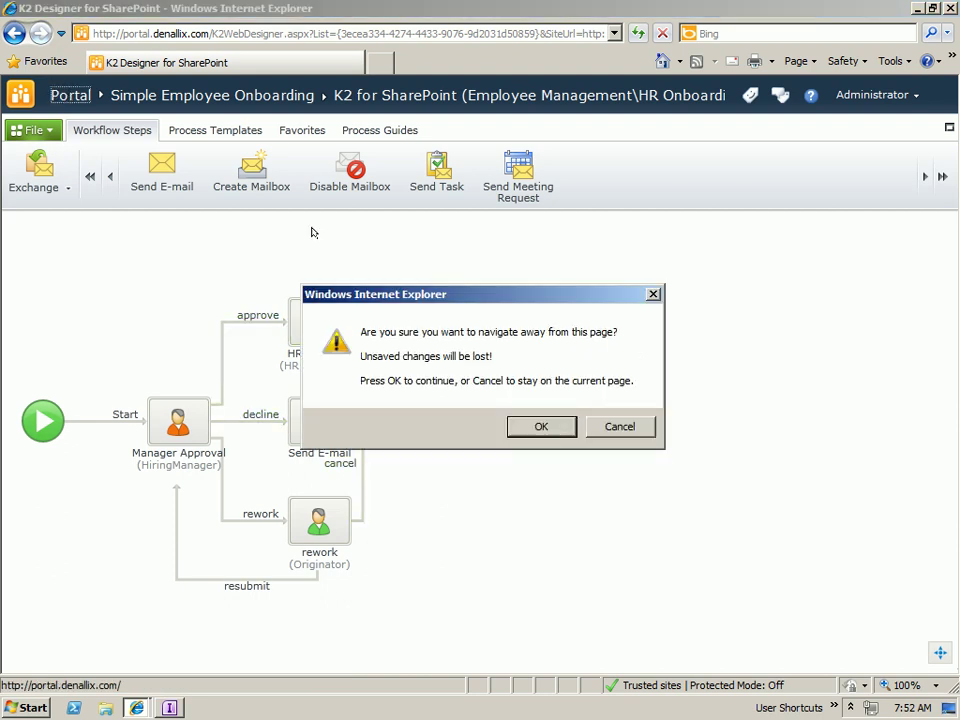
{"action": "left_click", "coordinate": [540, 425]}
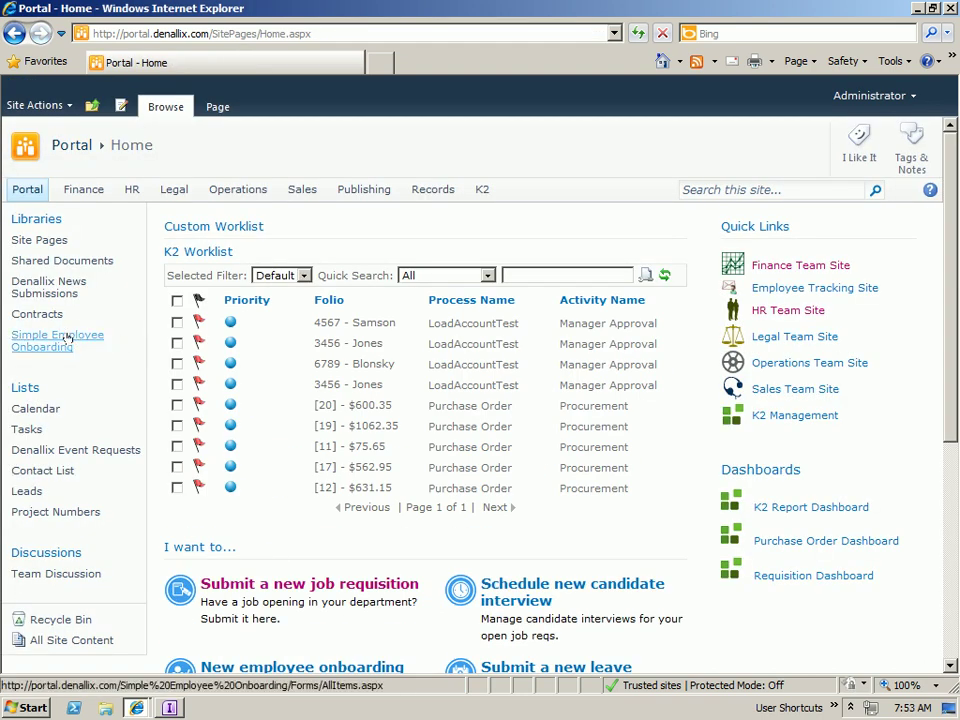
{"action": "left_click", "coordinate": [66, 340]}
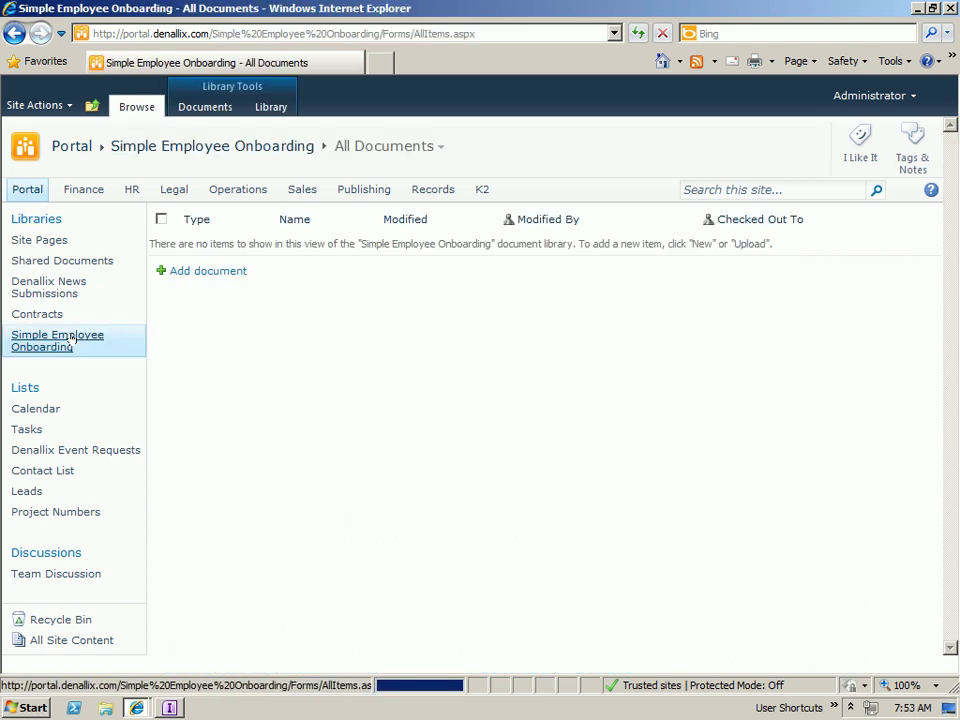
{"action": "left_click", "coordinate": [210, 271]}
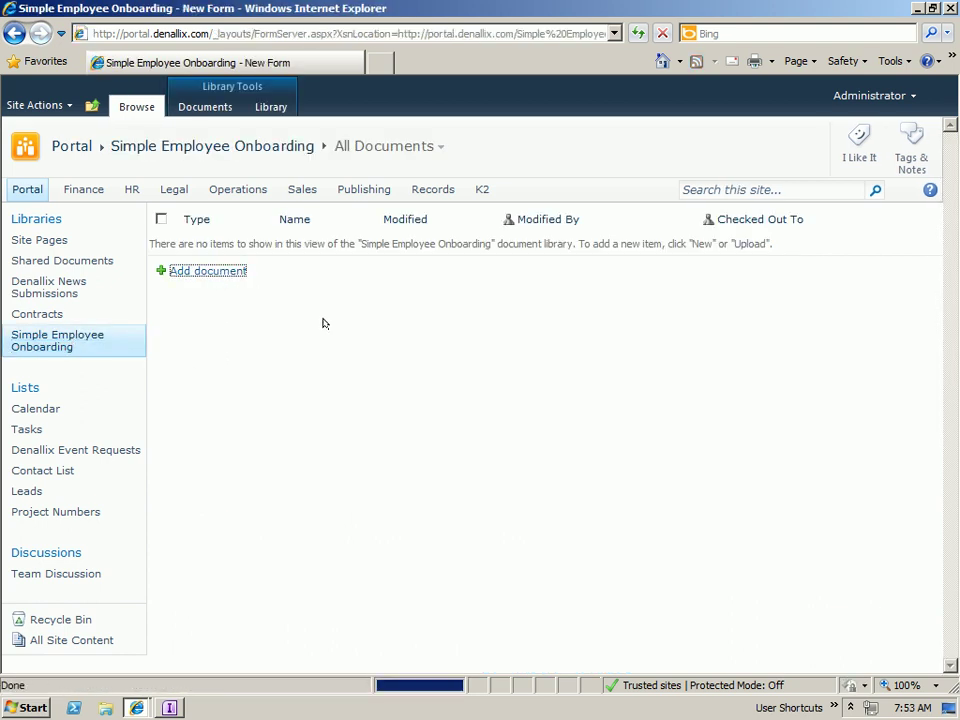
- Fill in Marketing Manager as position and the suggested hiring manager, then submit the request
{"action": "key", "text": "Down"}
{"action": "key", "text": "Down"}
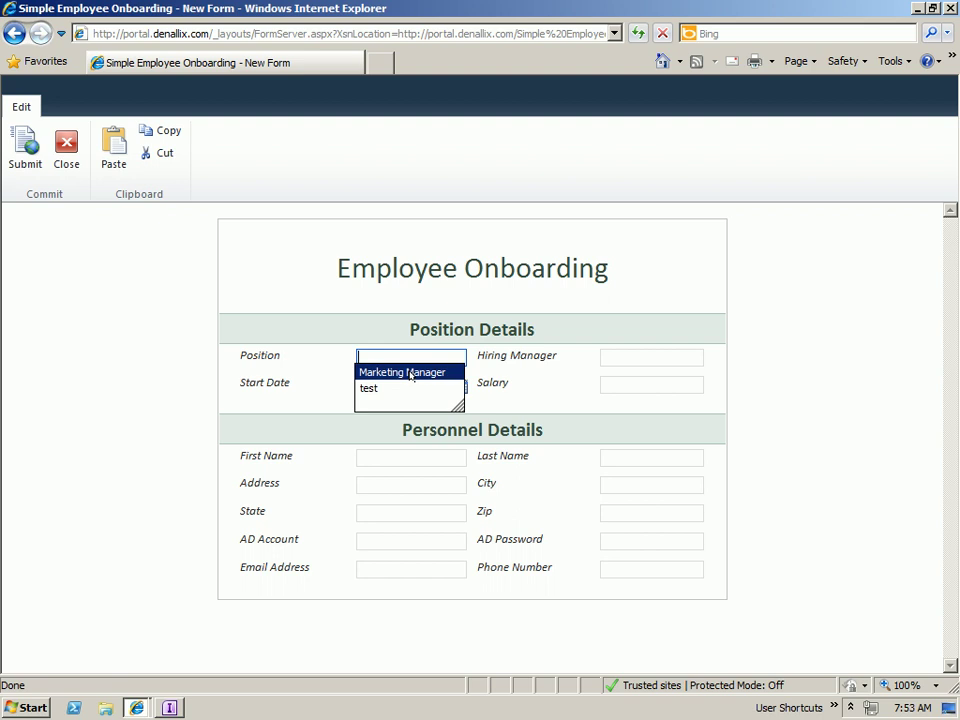
{"action": "key", "text": "Return"}
{"action": "left_click", "coordinate": [628, 358]}
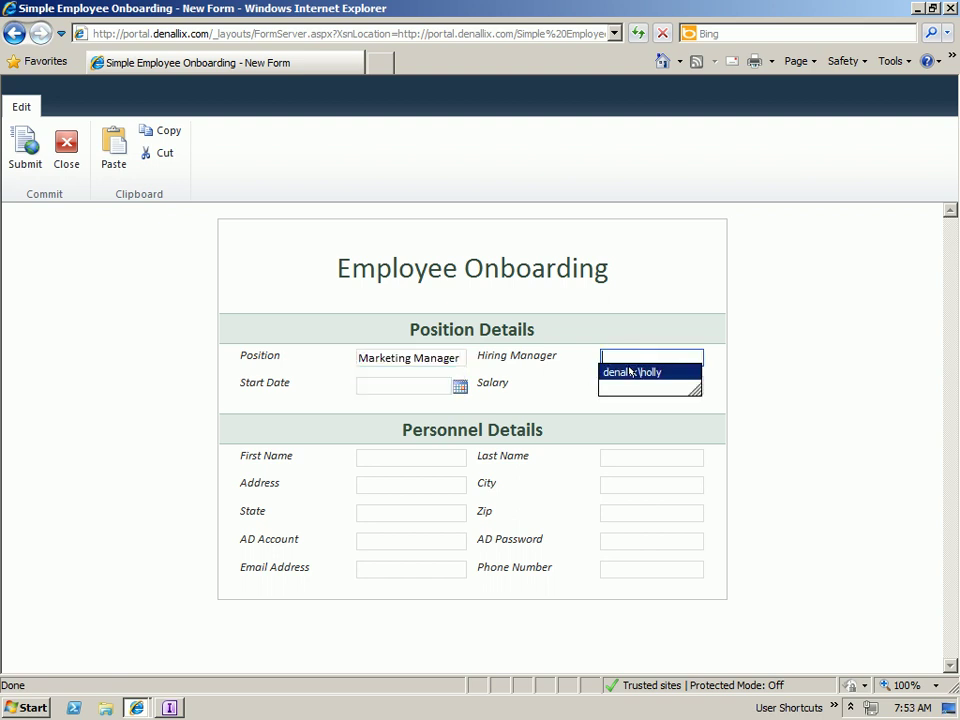
{"action": "key", "text": "Return"}
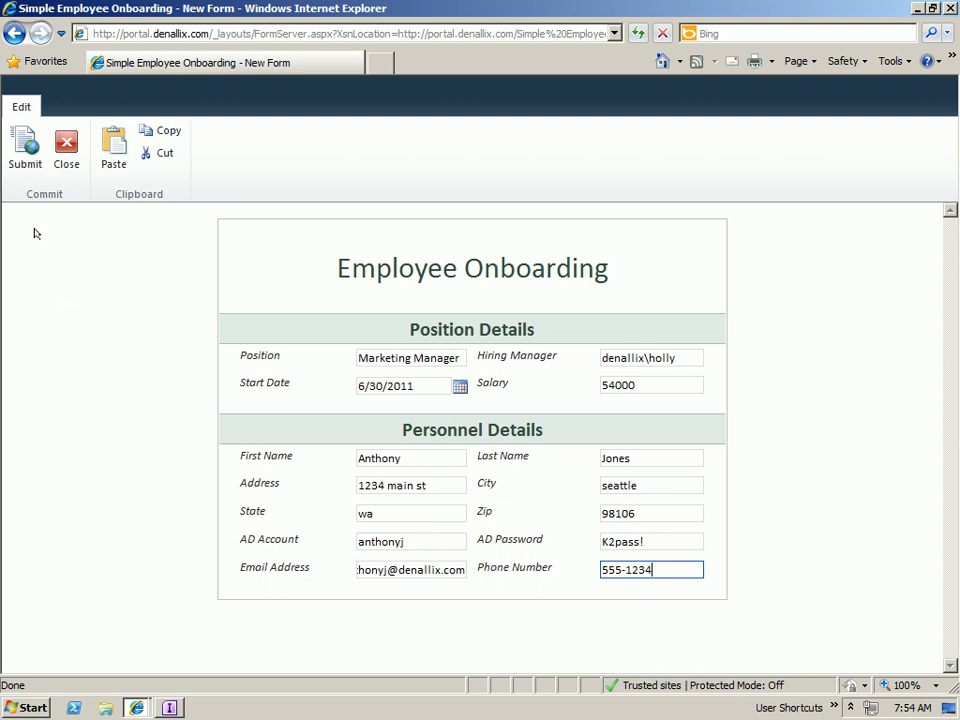
{"action": "left_click", "coordinate": [18, 155]}
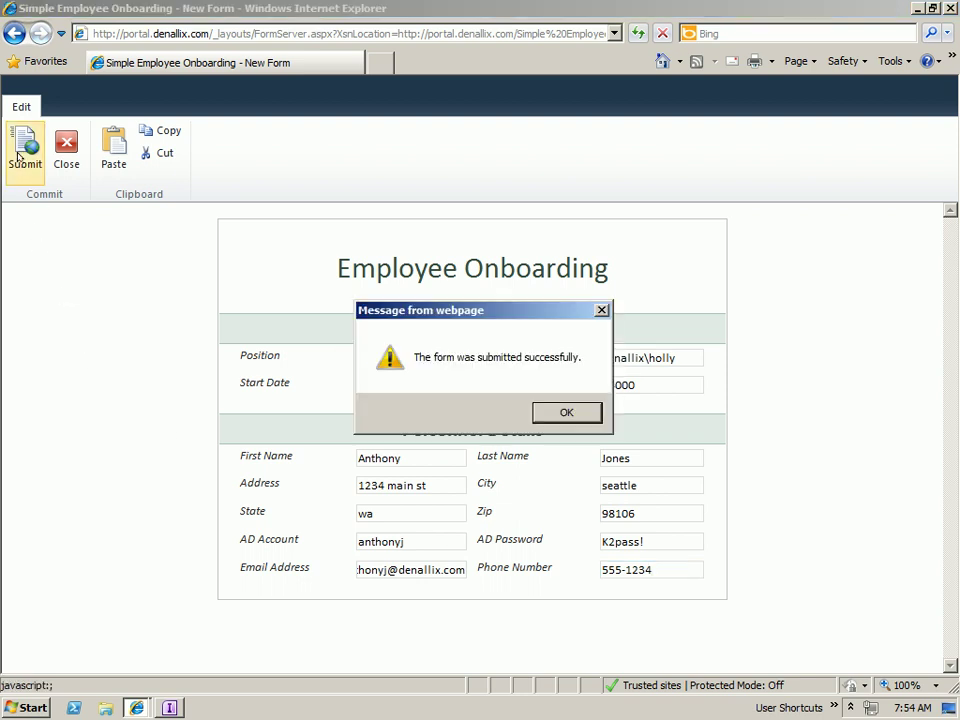
{"action": "left_click", "coordinate": [566, 412]}
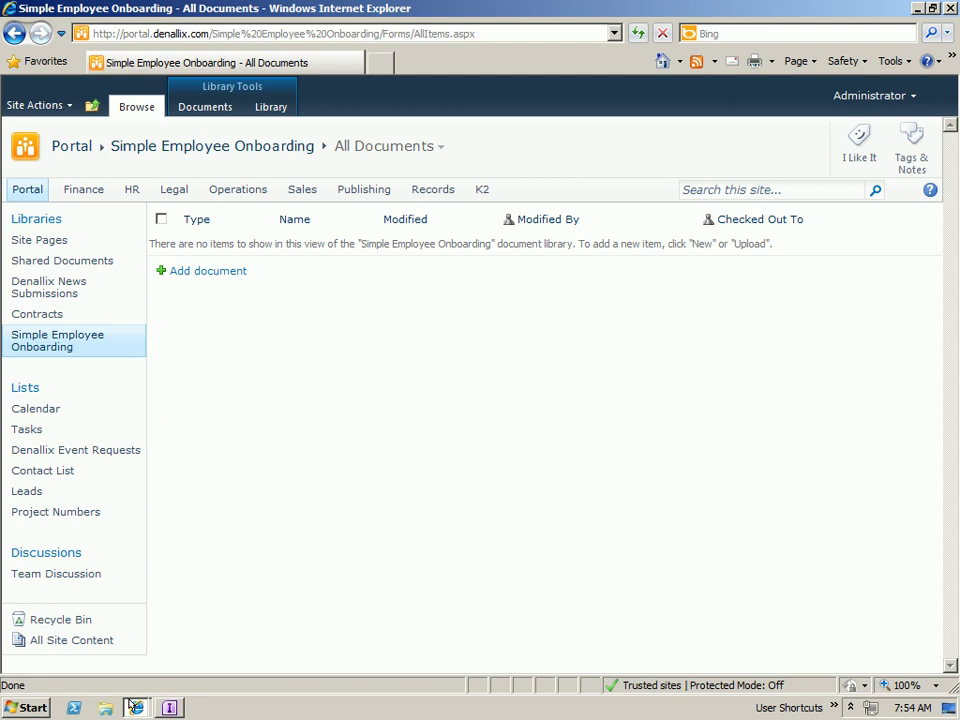
- View the worklist item's flow to confirm it waits at Manager Approval, then return to the portal worklist
{"action": "mouse_move", "coordinate": [133, 706]}
{"action": "left_click", "coordinate": [190, 648]}
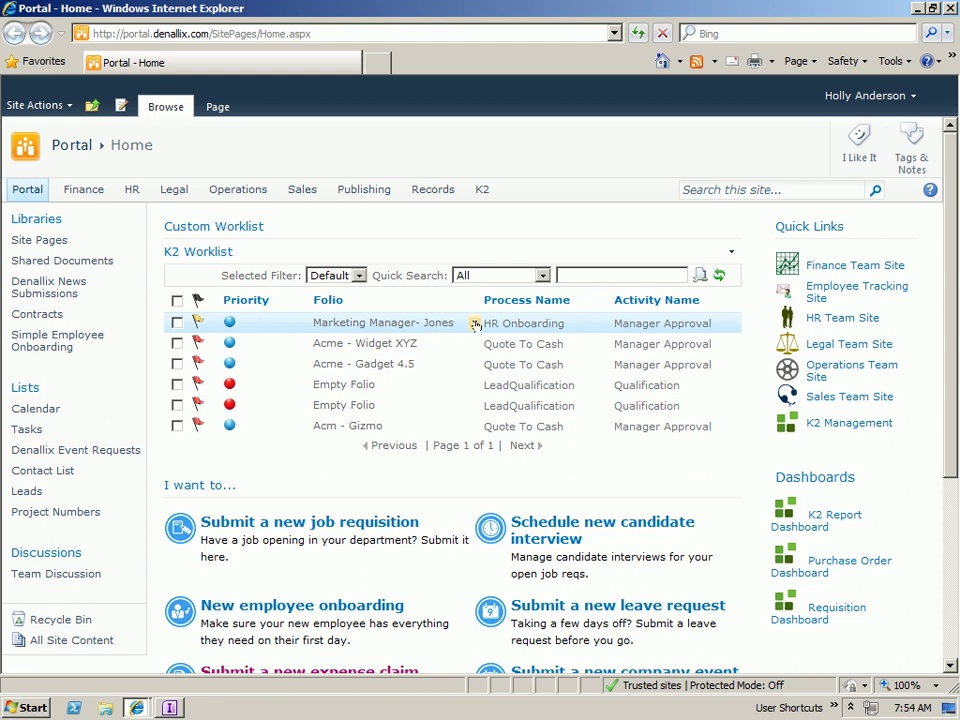
{"action": "left_click", "coordinate": [473, 324]}
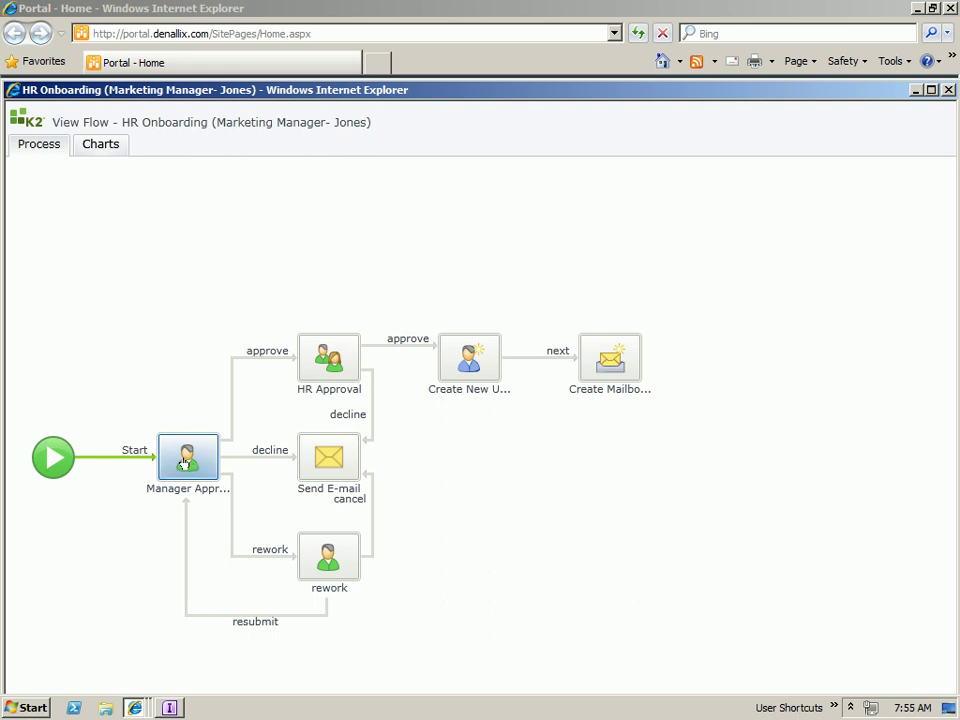
{"action": "left_click", "coordinate": [134, 707]}
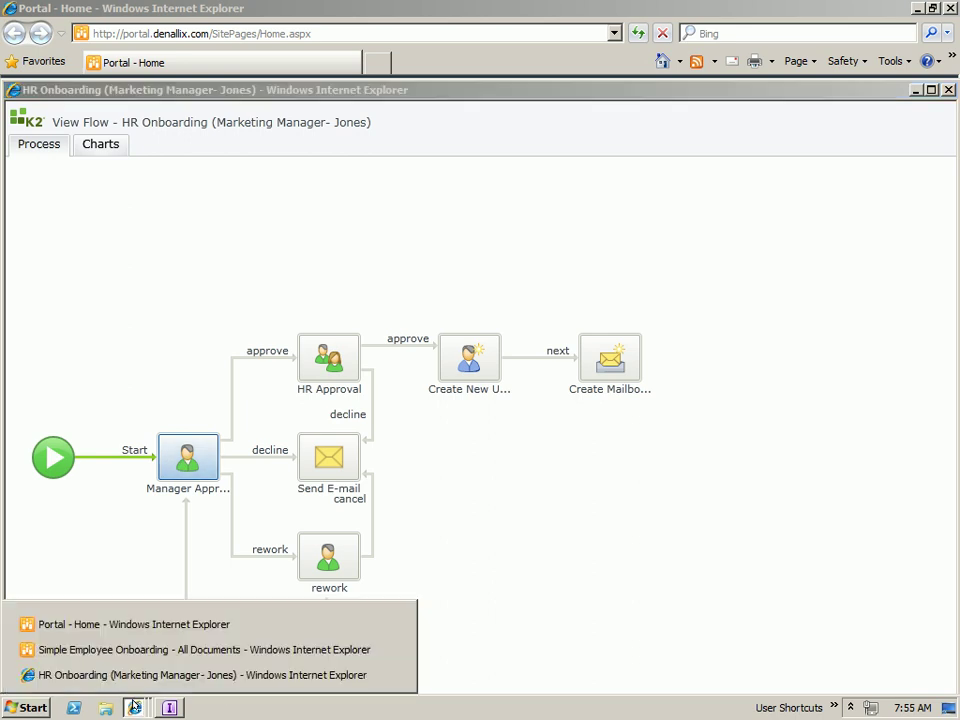
{"action": "left_click", "coordinate": [141, 627]}
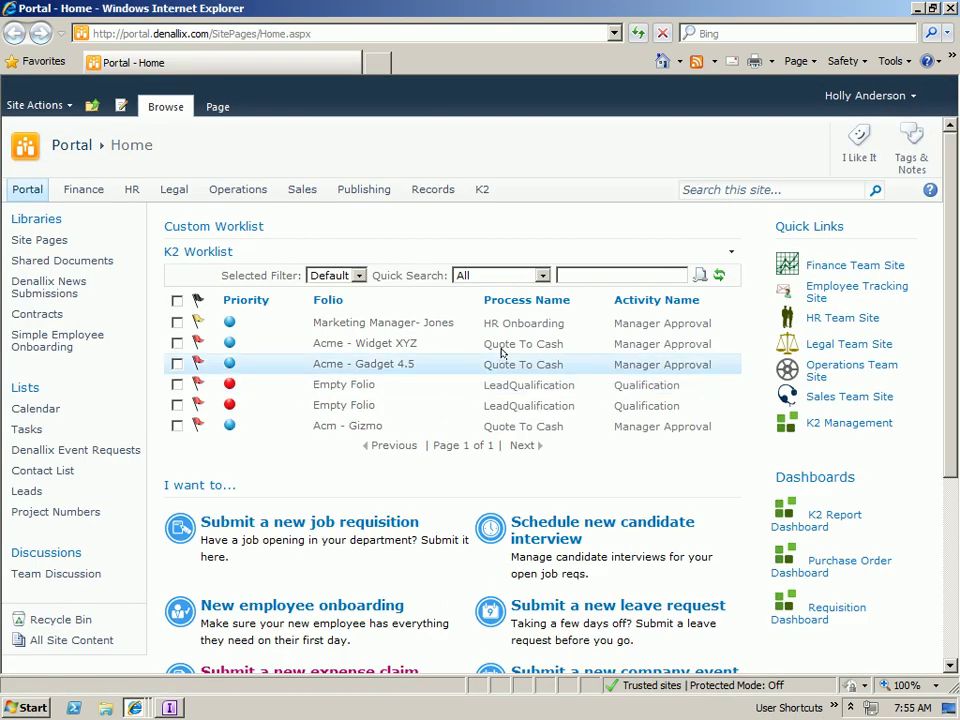
- Open the Manager Approval task, set Manager Action to approve with comment 'looks good', and submit
{"action": "left_click", "coordinate": [519, 324]}
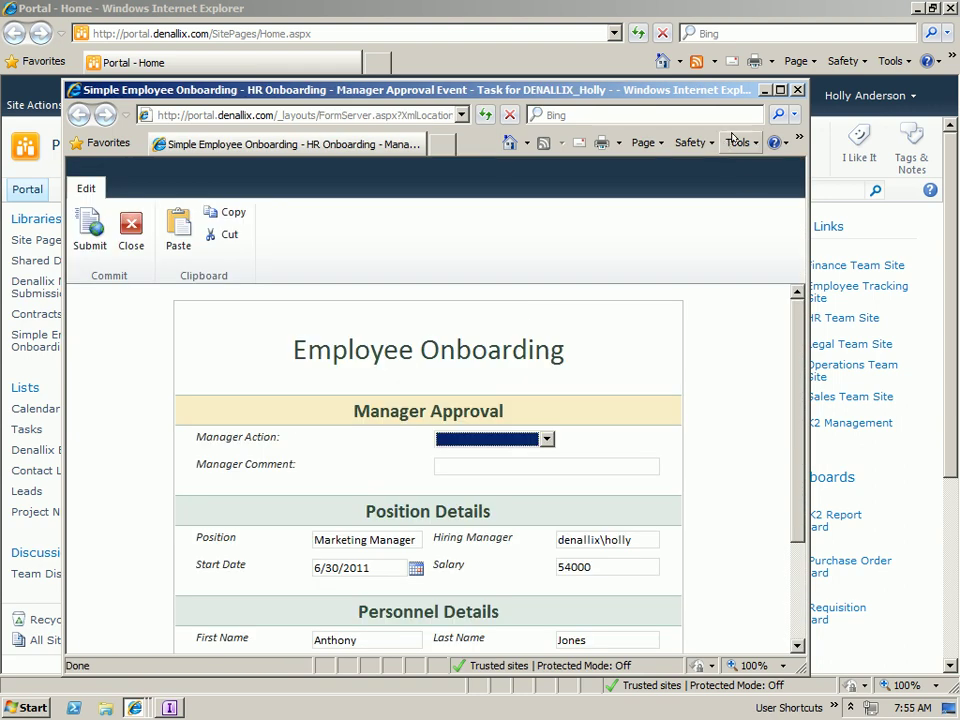
{"action": "left_click", "coordinate": [780, 89]}
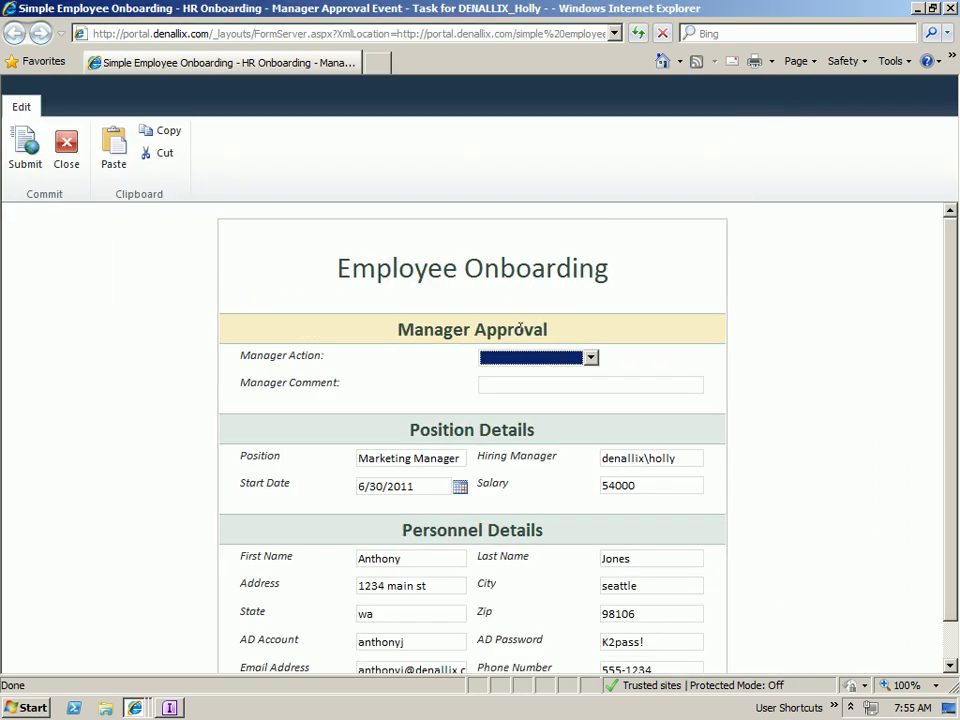
{"action": "left_click", "coordinate": [591, 357]}
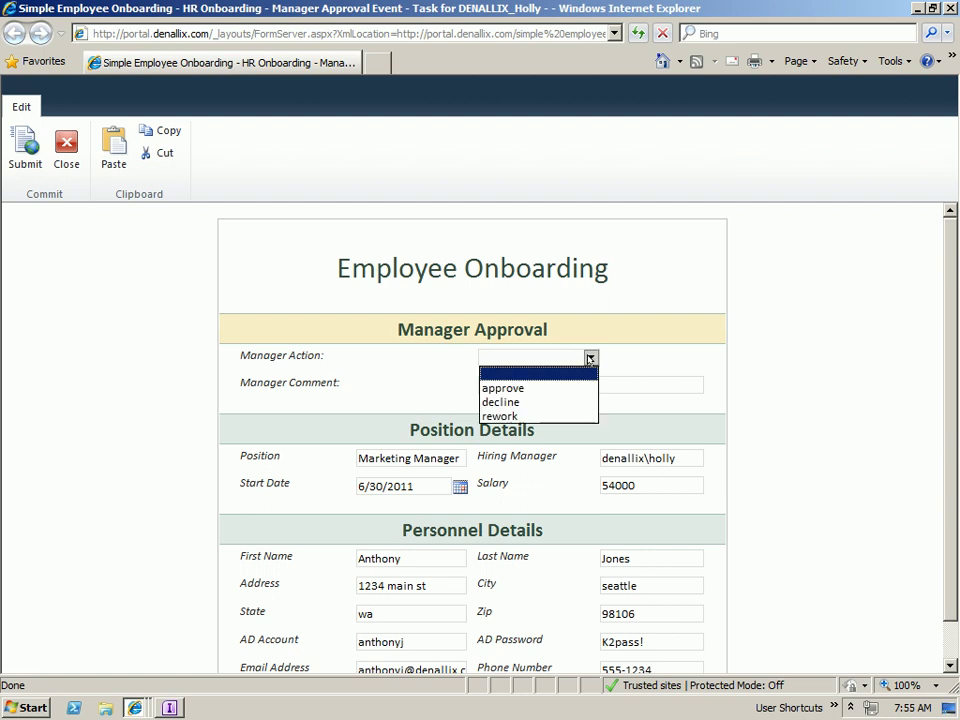
{"action": "left_click", "coordinate": [528, 388]}
{"action": "left_click", "coordinate": [524, 381]}
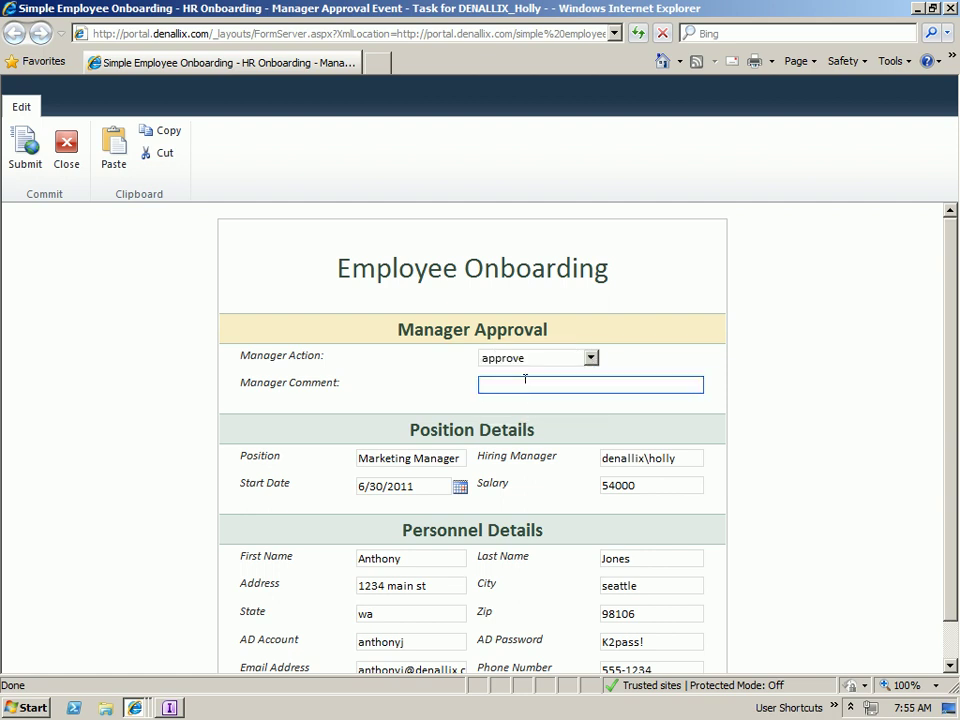
{"action": "type", "text": "looks good"}
{"action": "left_click", "coordinate": [27, 148]}
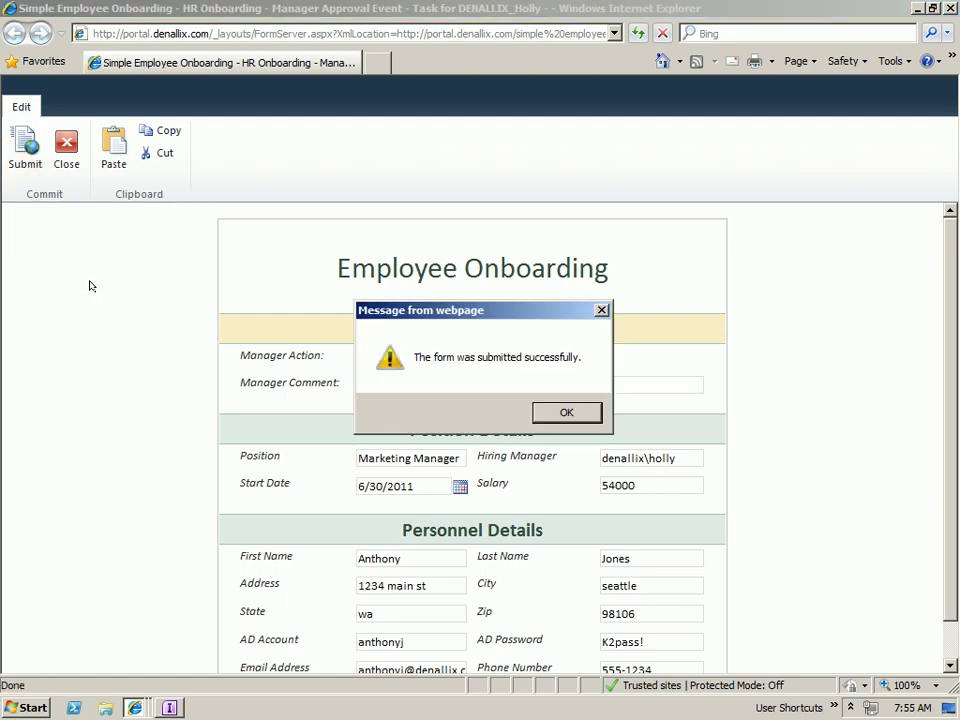
{"action": "left_click", "coordinate": [553, 413]}
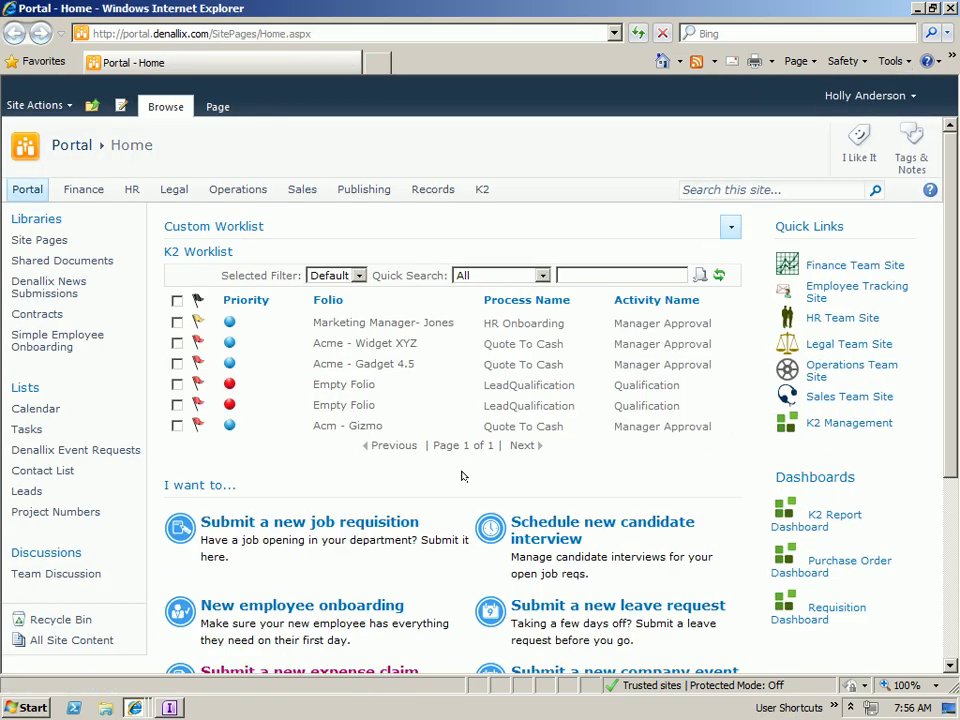
- Check the View Flow window shows the item at HR Approval, then switch to the portal worklist listing the HR task
{"action": "mouse_move", "coordinate": [134, 707]}
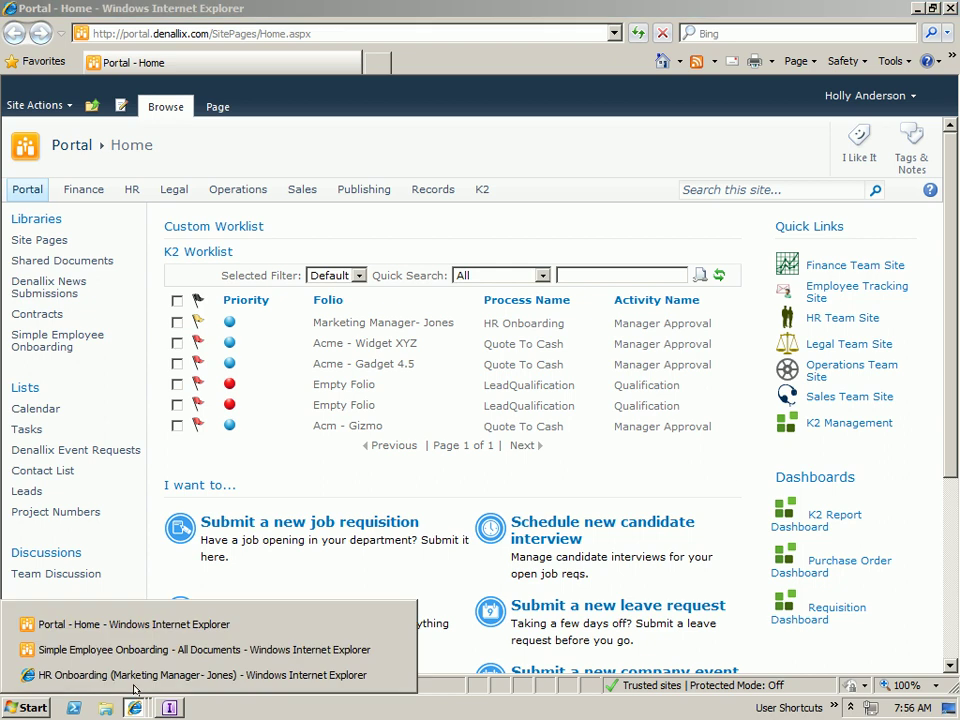
{"action": "left_click", "coordinate": [138, 675]}
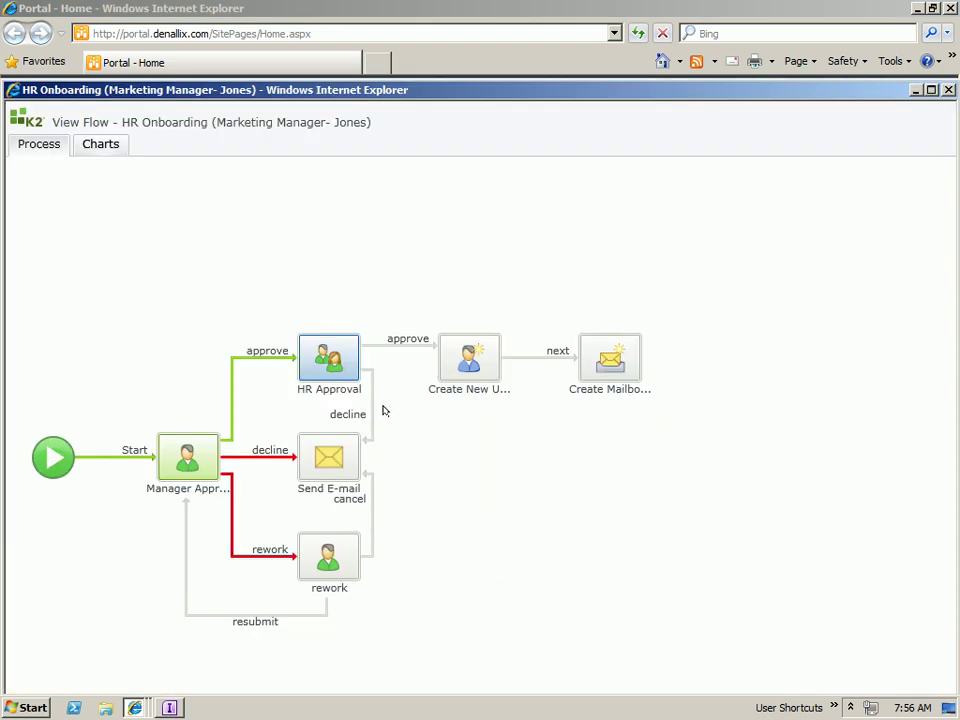
{"action": "mouse_move", "coordinate": [136, 707]}
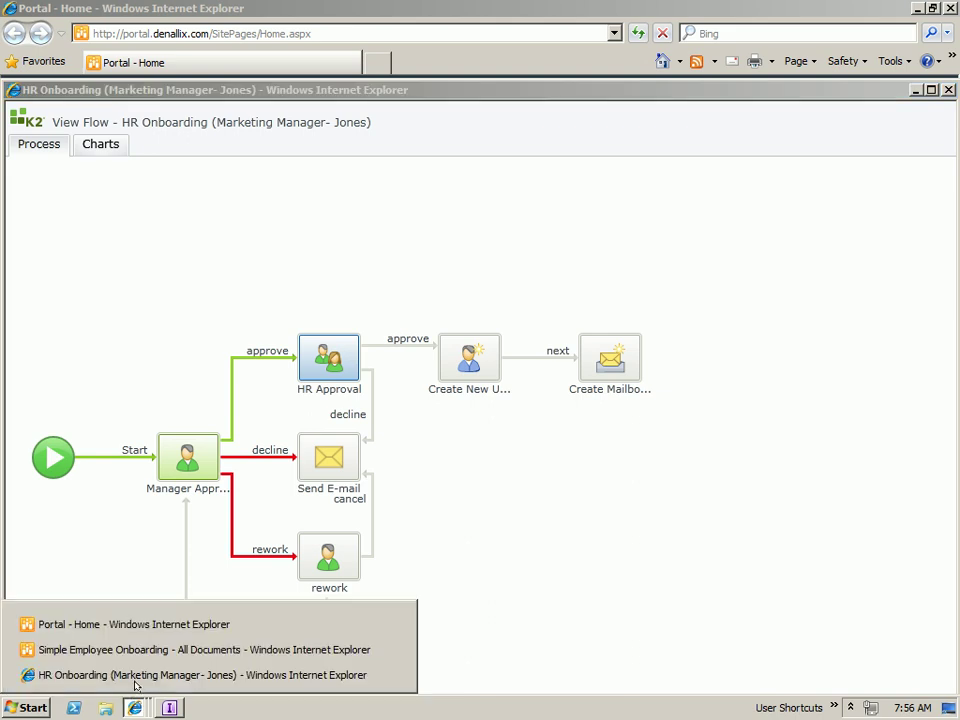
{"action": "left_click", "coordinate": [140, 646]}
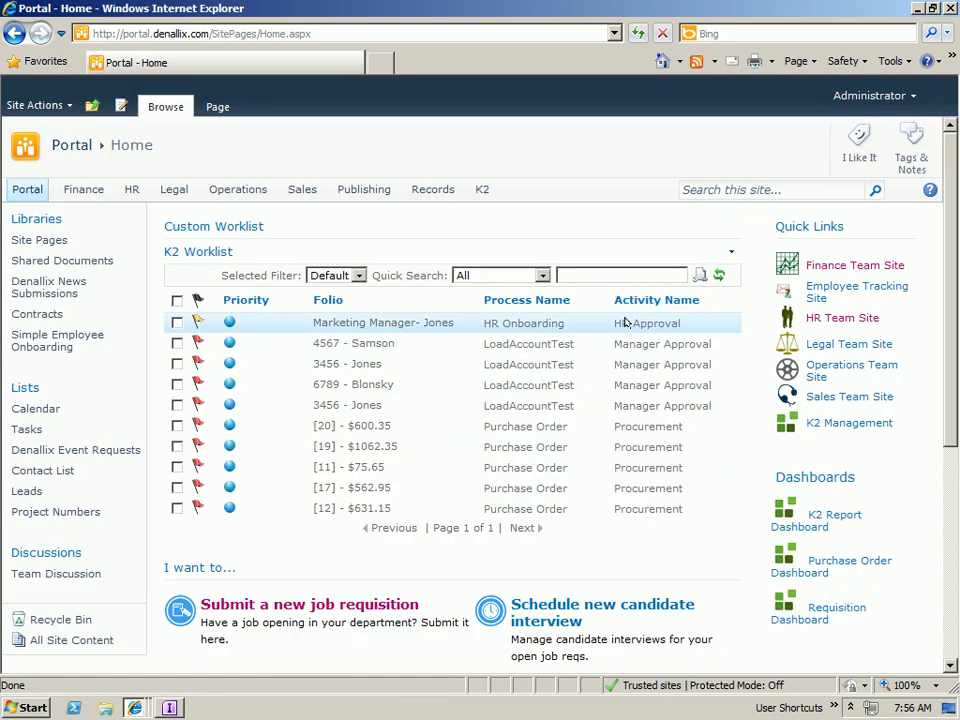
- Open the HR Approval task, set HR Action to approve, and enter the comment 'looks good'
{"action": "mouse_move", "coordinate": [429, 326]}
{"action": "left_click", "coordinate": [519, 324]}
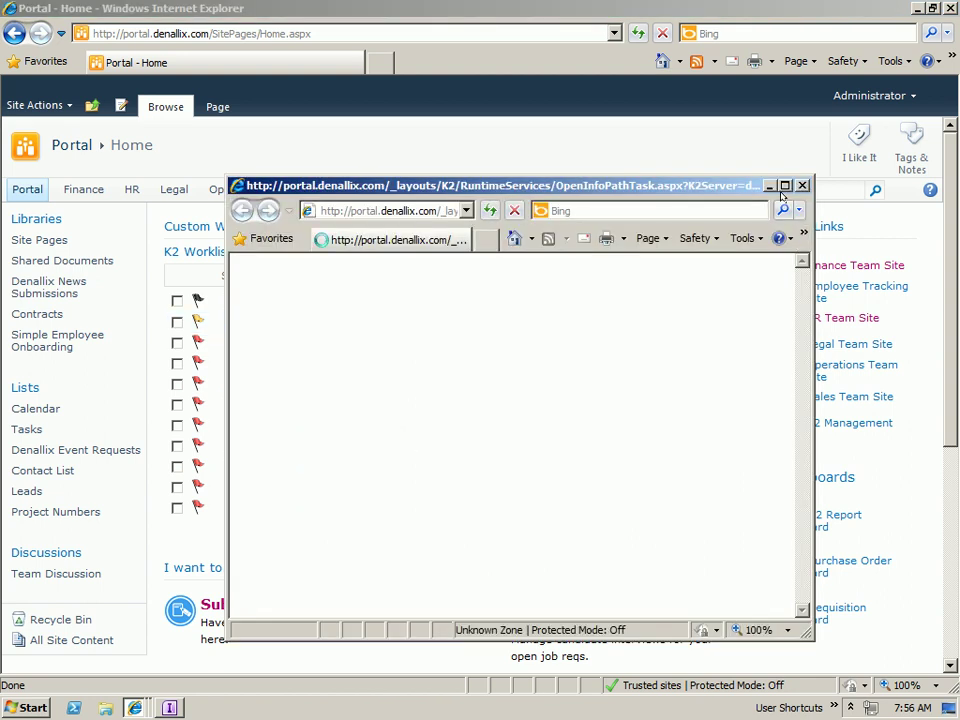
{"action": "left_click", "coordinate": [785, 186]}
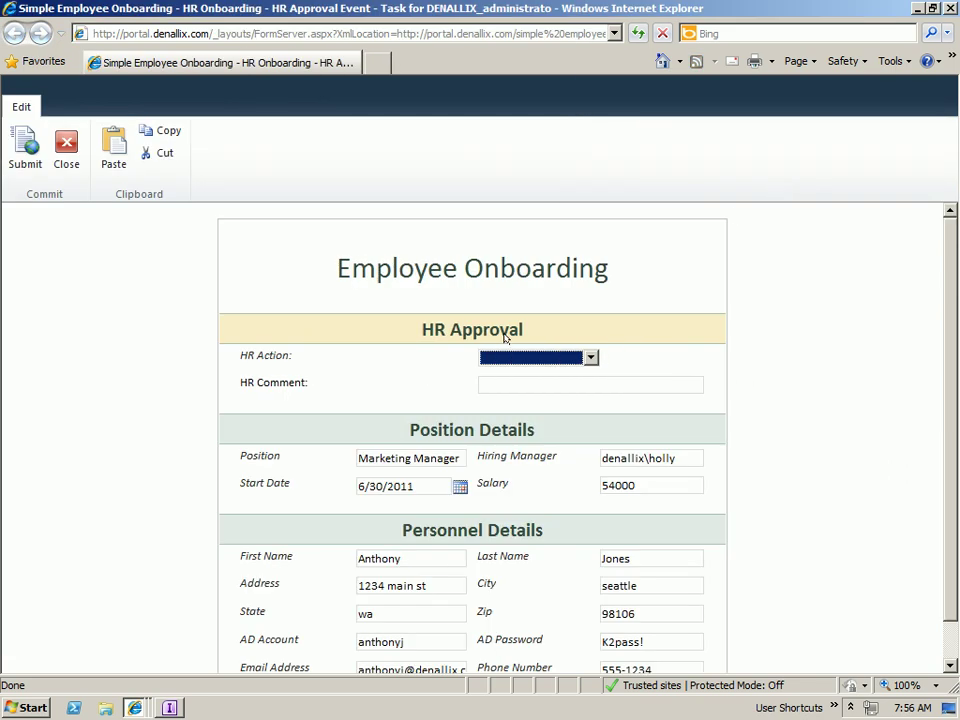
{"action": "left_click", "coordinate": [589, 358]}
{"action": "left_click", "coordinate": [535, 386]}
{"action": "left_click", "coordinate": [531, 383]}
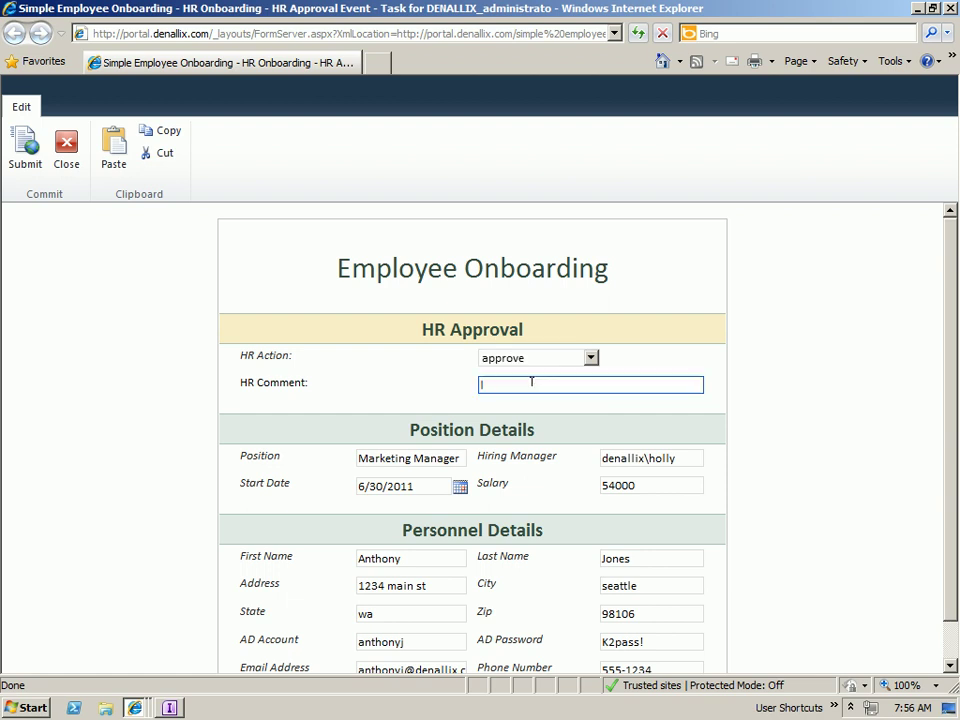
{"action": "type", "text": "looks g"}
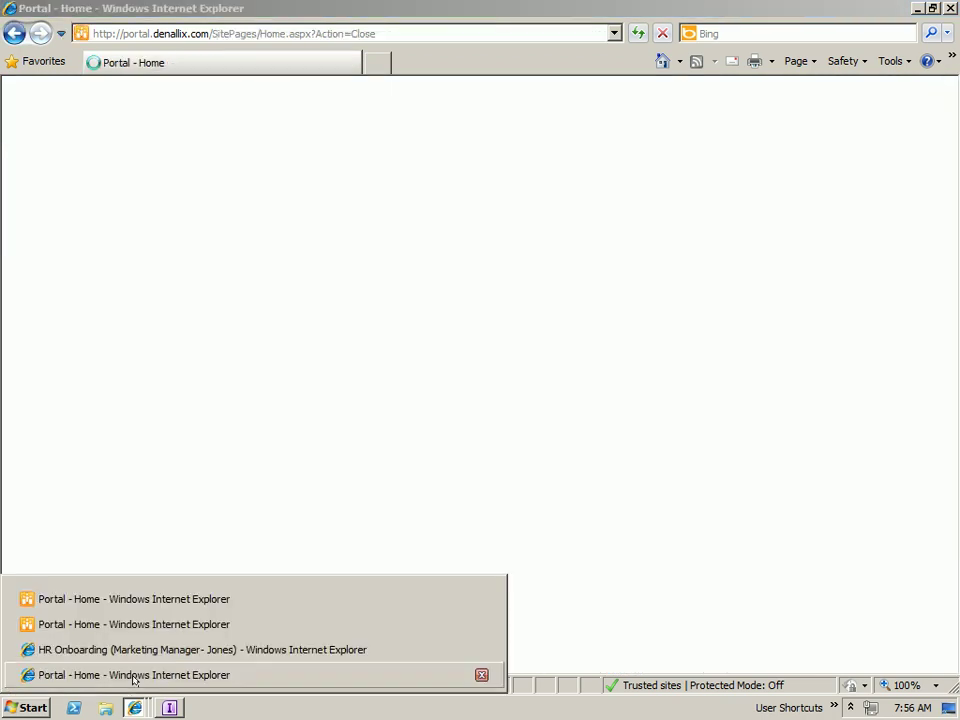
- Bring View Flow forward to review the approved path through Create New User and Create Mailbox
{"action": "left_click", "coordinate": [250, 649]}
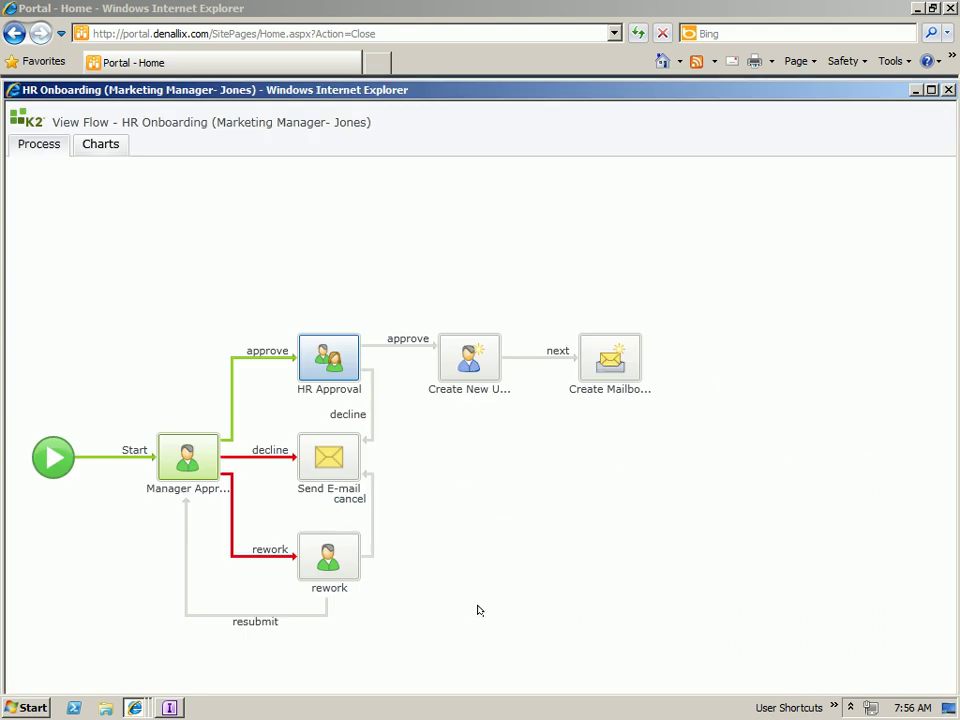